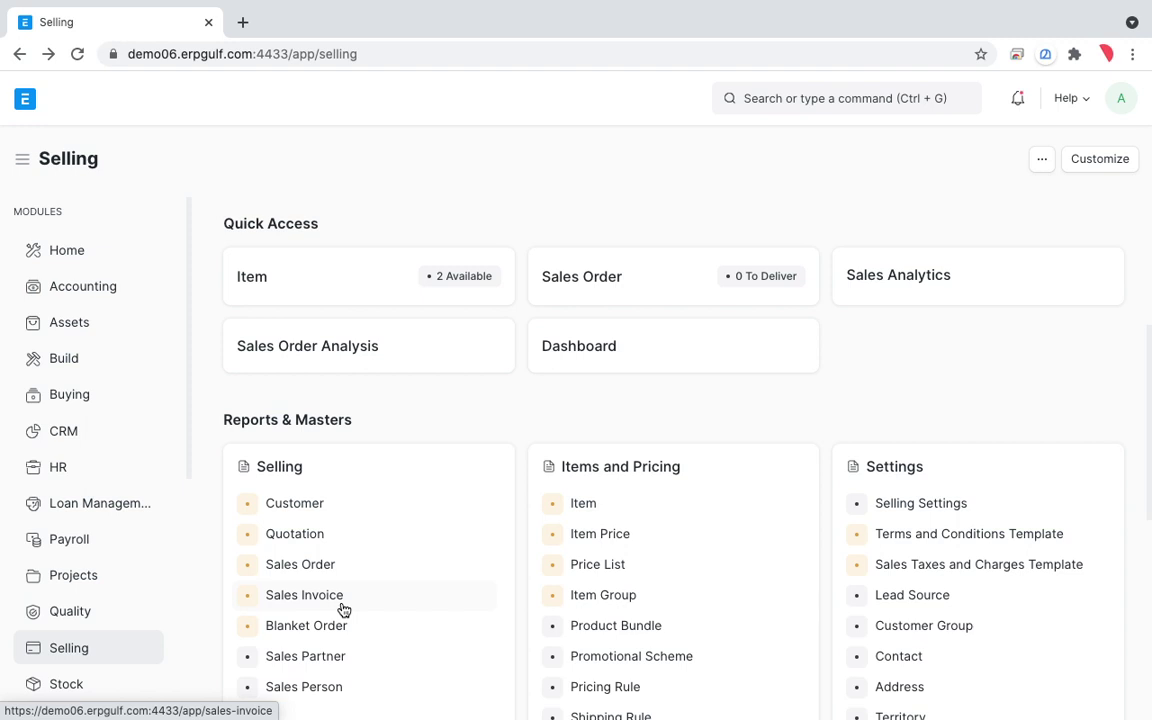
- Open the paid Customer-01 invoice ACC-SINV-2021-00001 from the Sales Invoice list, annotating its Paid status
left_click(304, 595)
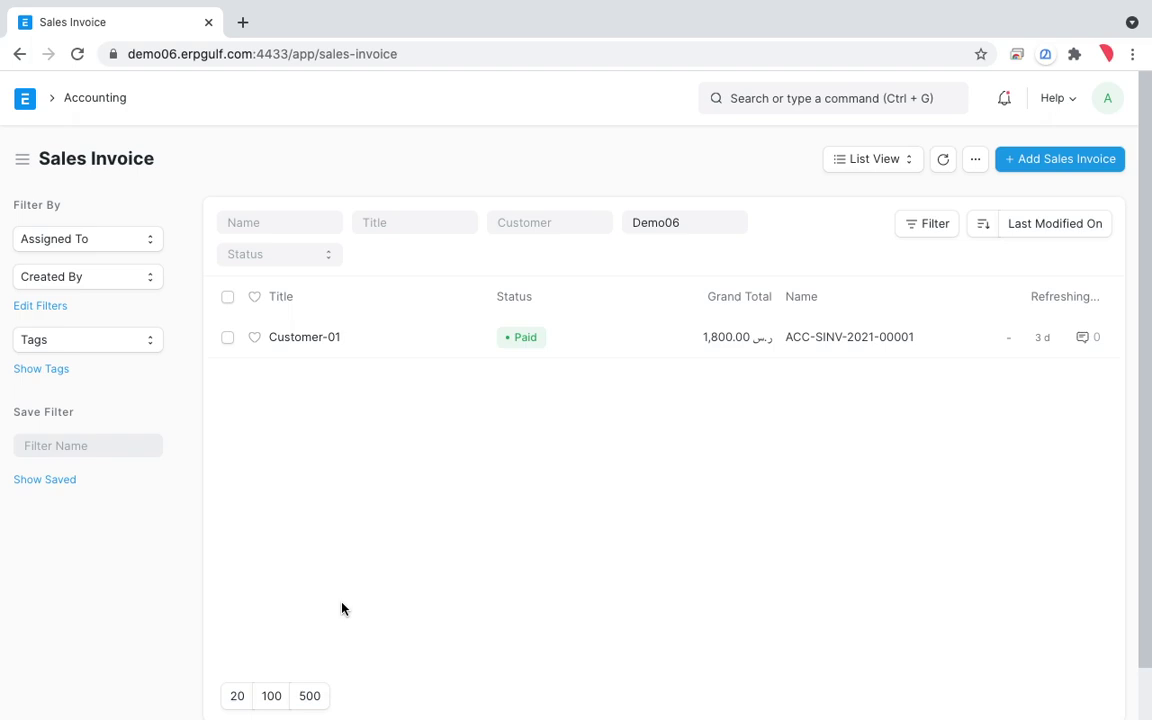
key("ctrl+shift+a")
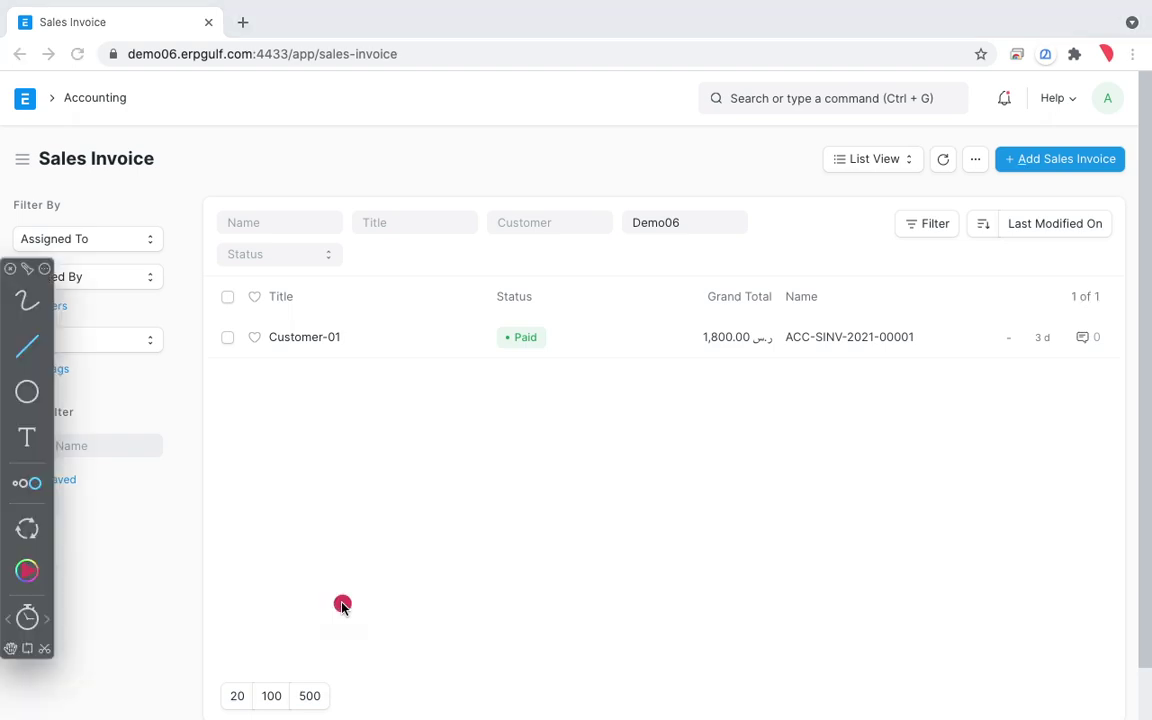
mouse_move(538, 345)
left_mouse_down()
mouse_move(257, 306)
mouse_move(390, 418)
left_mouse_up()
left_click(27, 298)
mouse_move(527, 287)
left_mouse_down()
mouse_move(222, 290)
mouse_move(406, 270)
left_mouse_up()
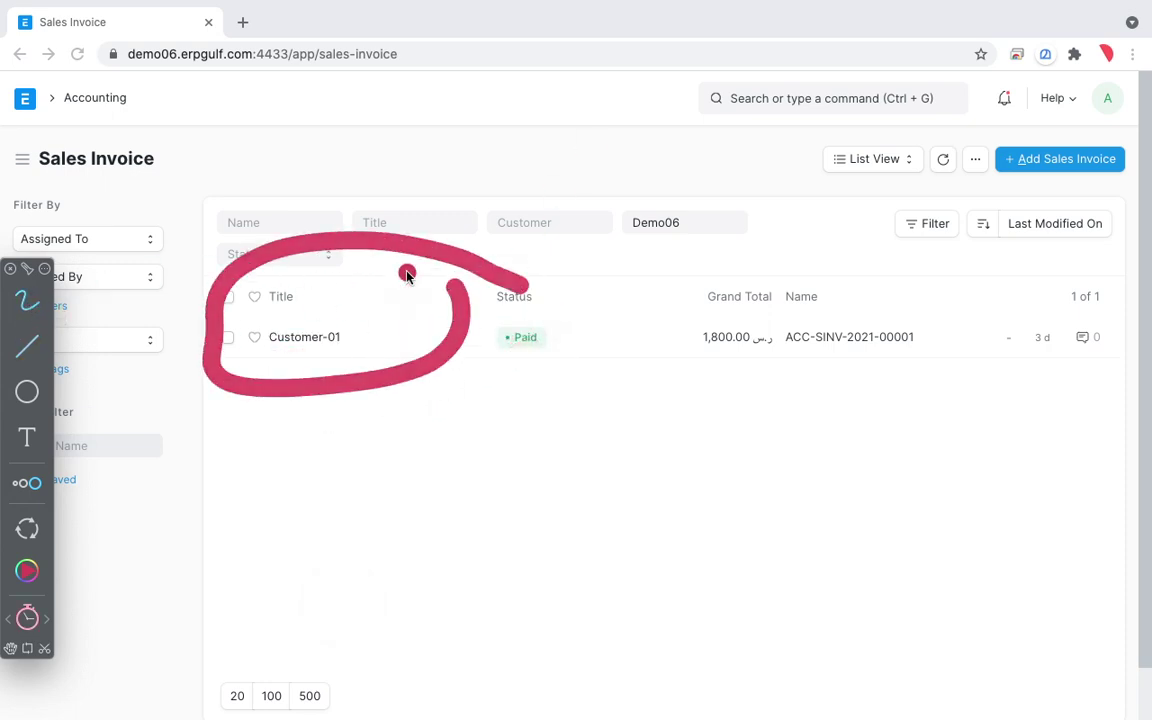
left_click(329, 343)
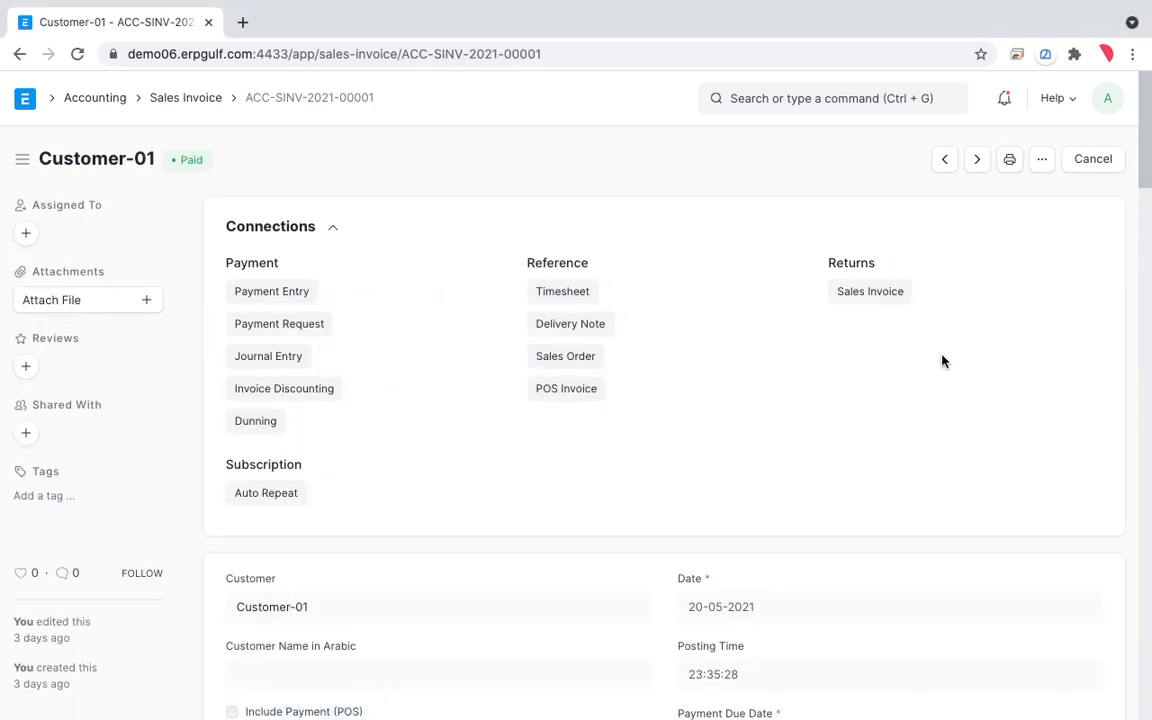
- Open the print preview of ACC-SINV-2021-00001 and scroll through it
left_click(1010, 161)
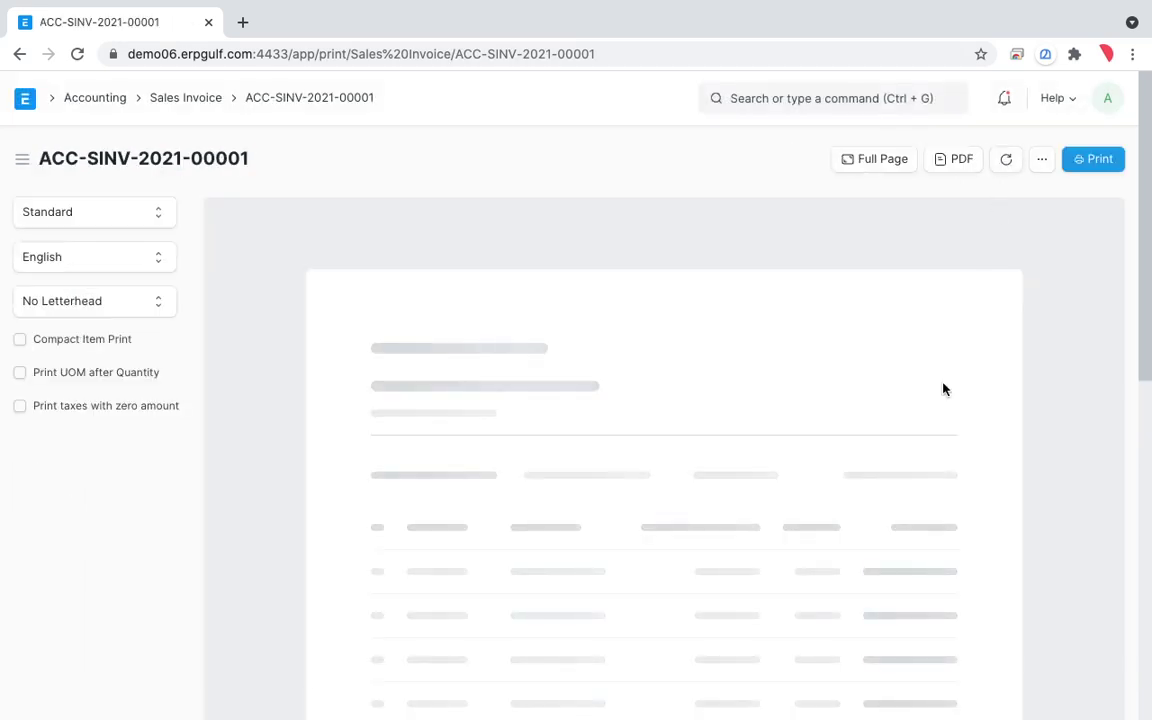
scroll(879, 534, "down", 1)
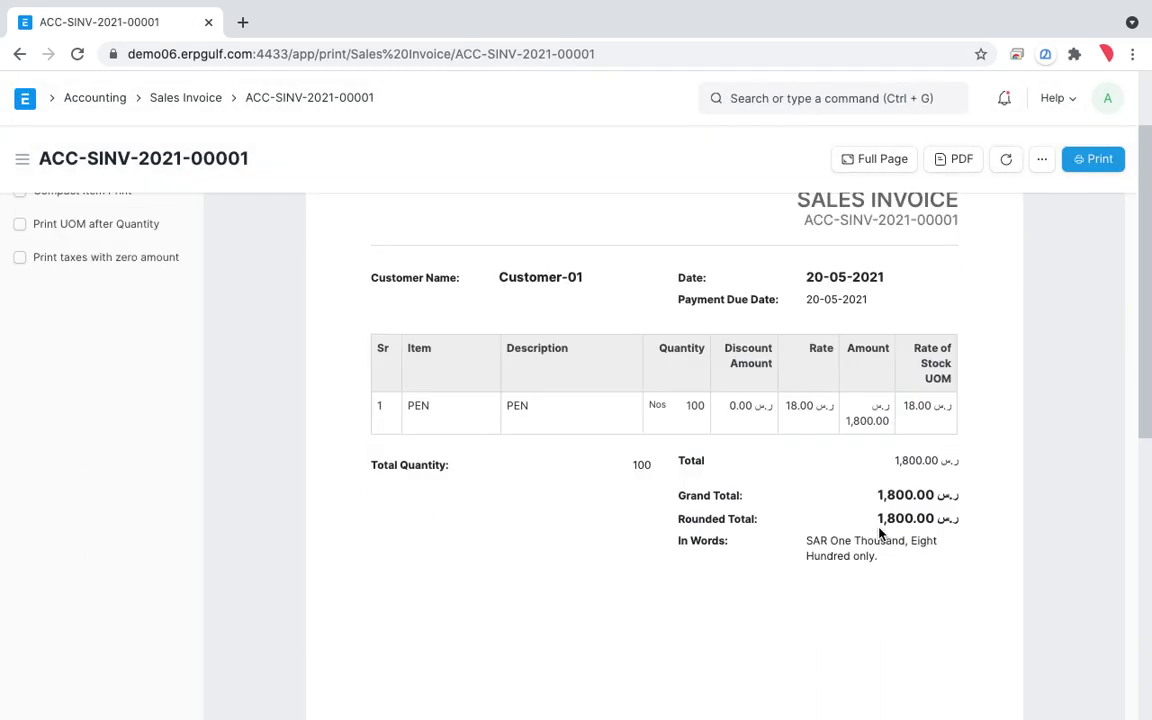
scroll(879, 534, "down", 5)
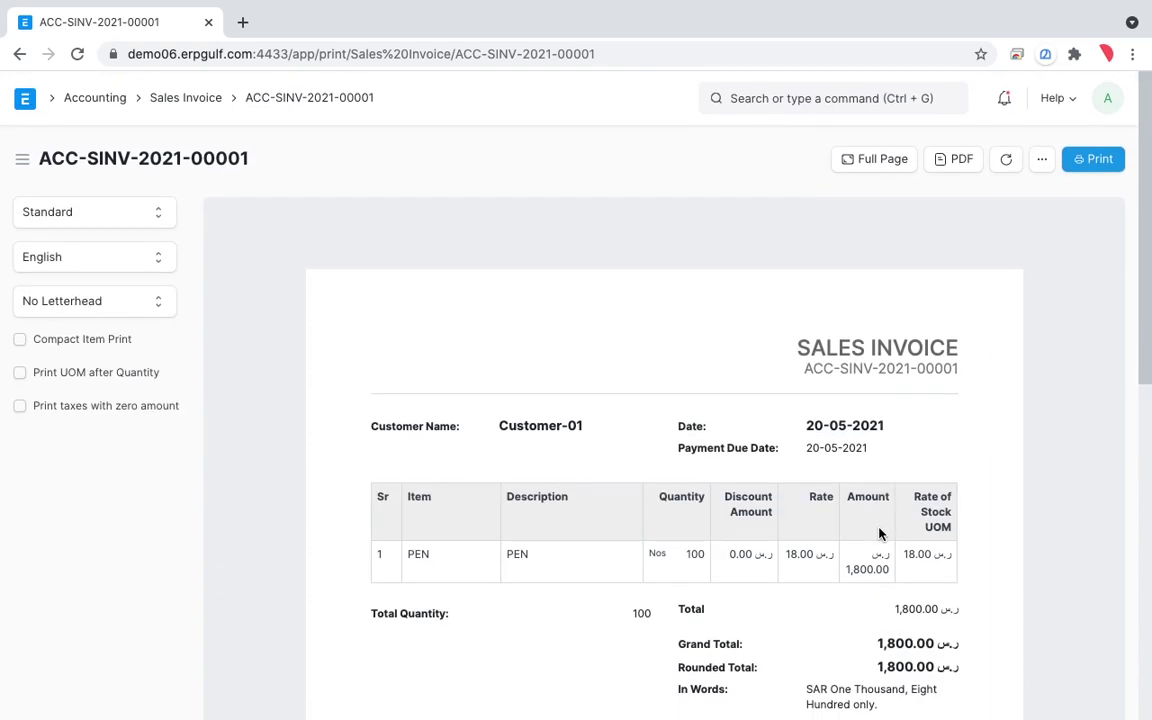
- Compare the Tax Invoice, Sales Invoice Return and Detailed Tax Invoice formats, then return to Standard
left_click(157, 219)
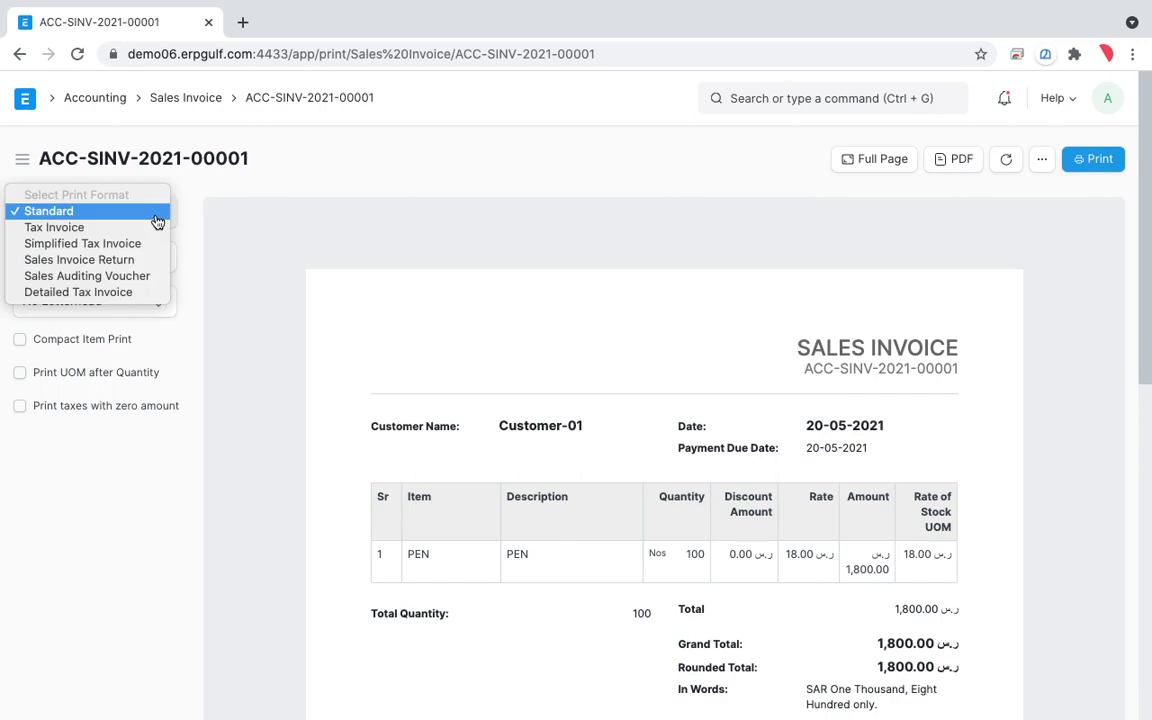
left_click(152, 230)
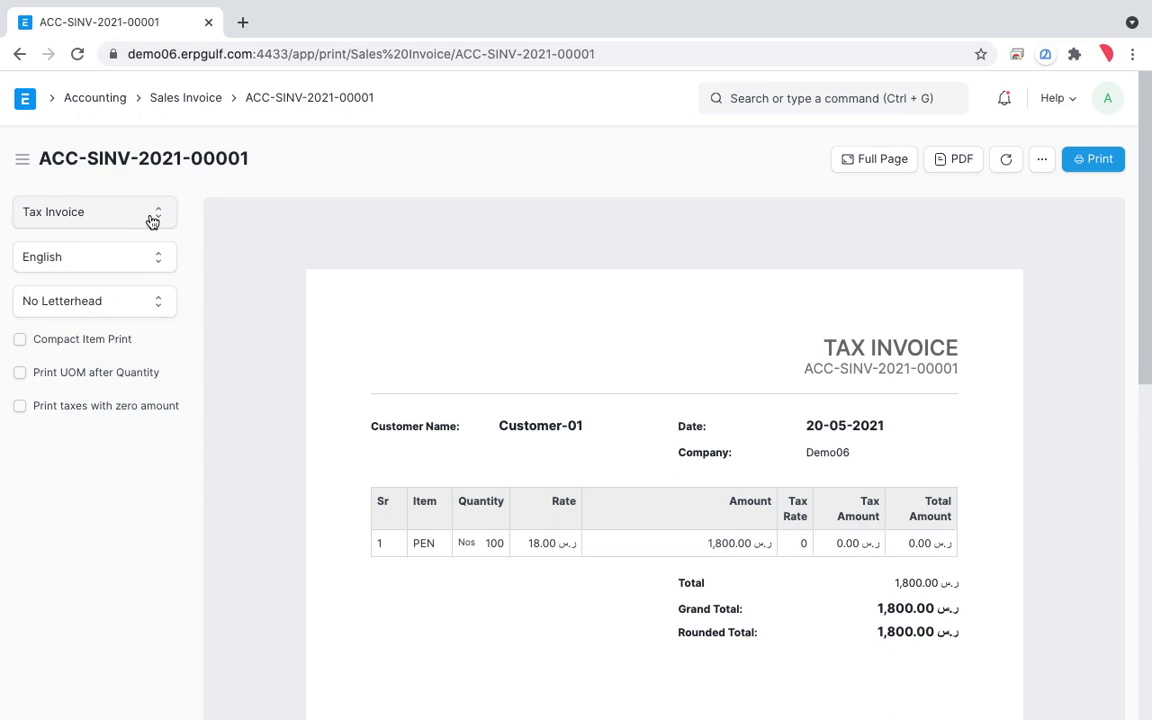
left_click(149, 220)
left_click(148, 246)
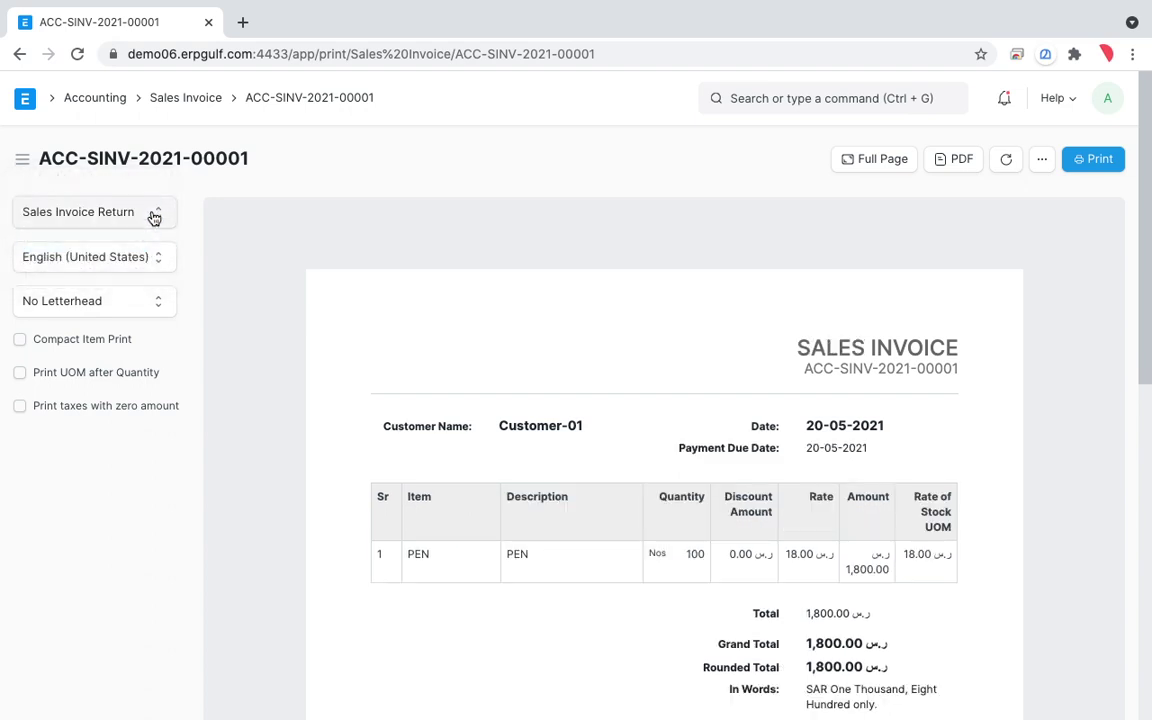
left_click(154, 217)
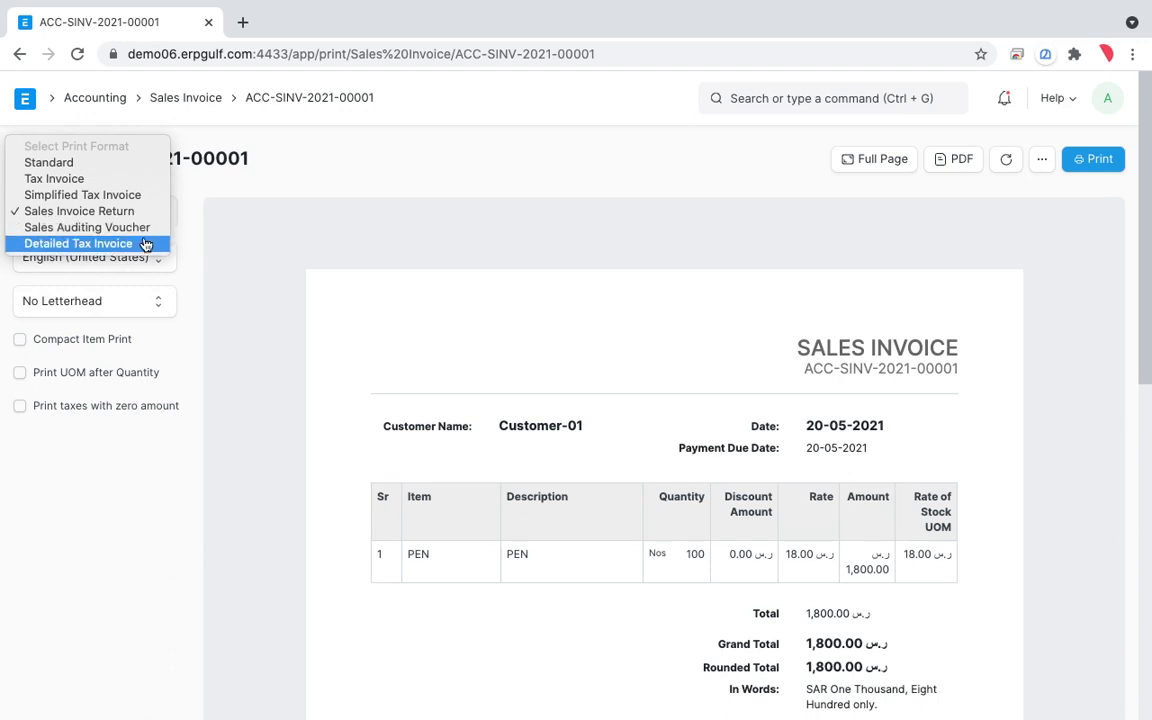
left_click(145, 244)
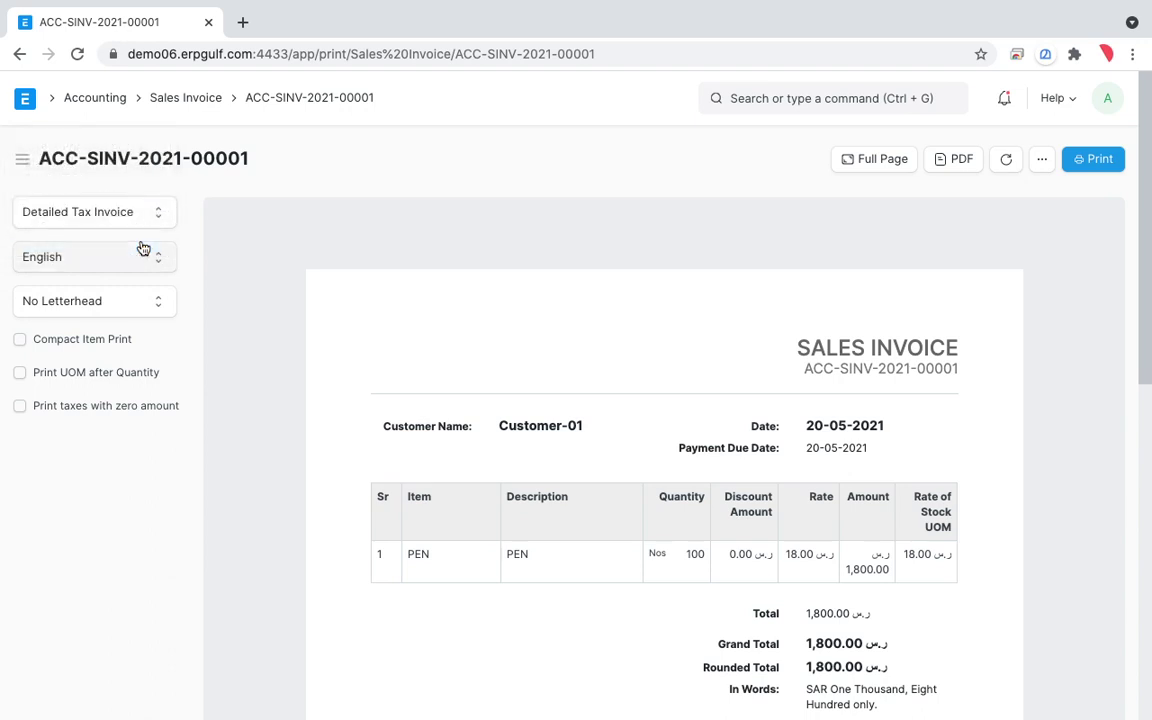
left_click(155, 228)
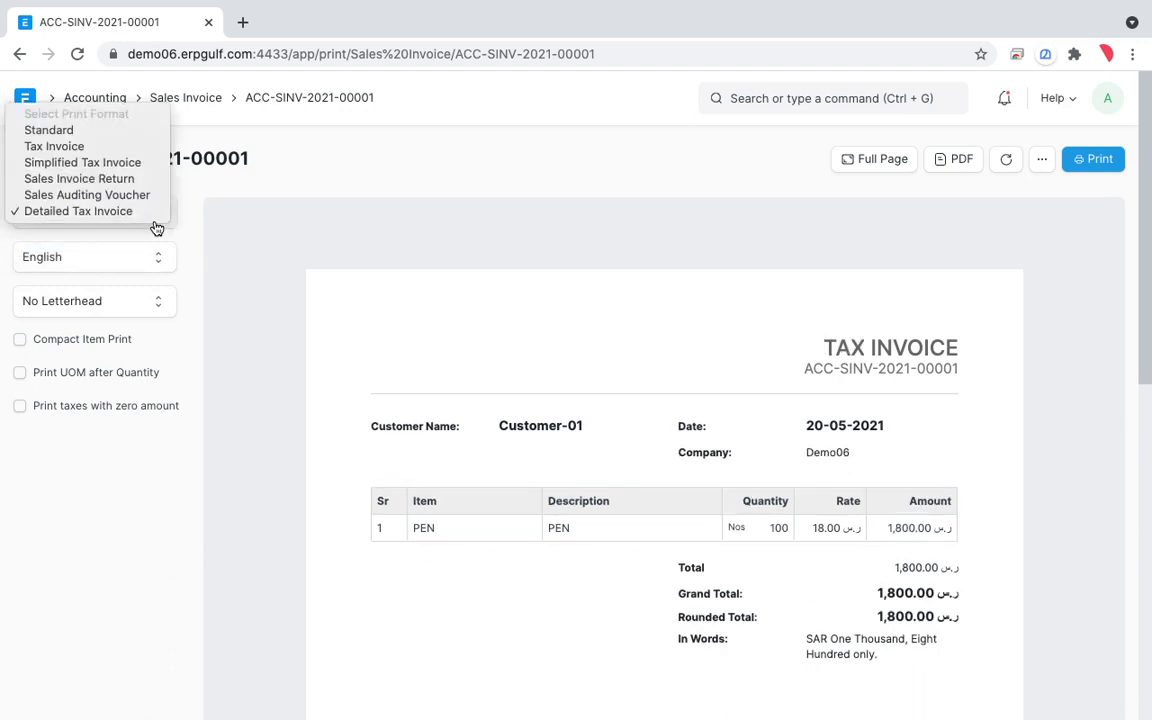
left_click(134, 130)
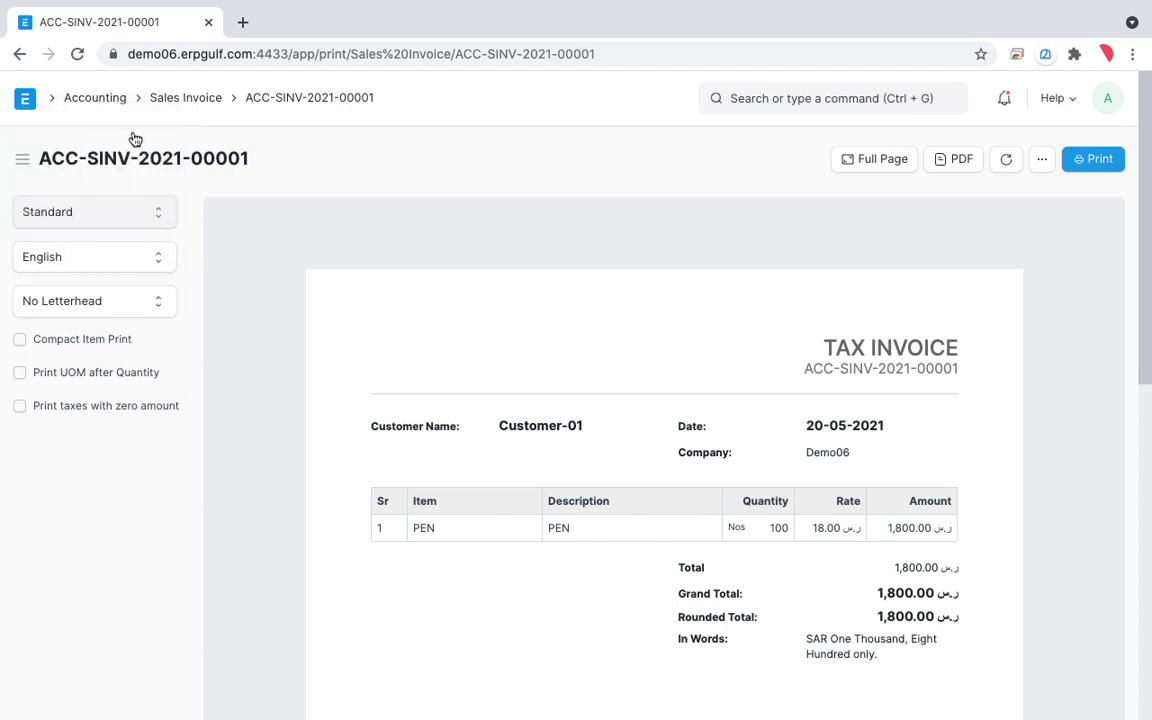
- Check the Letterhead choices, finding none, and keep No Letterhead
left_click(170, 302)
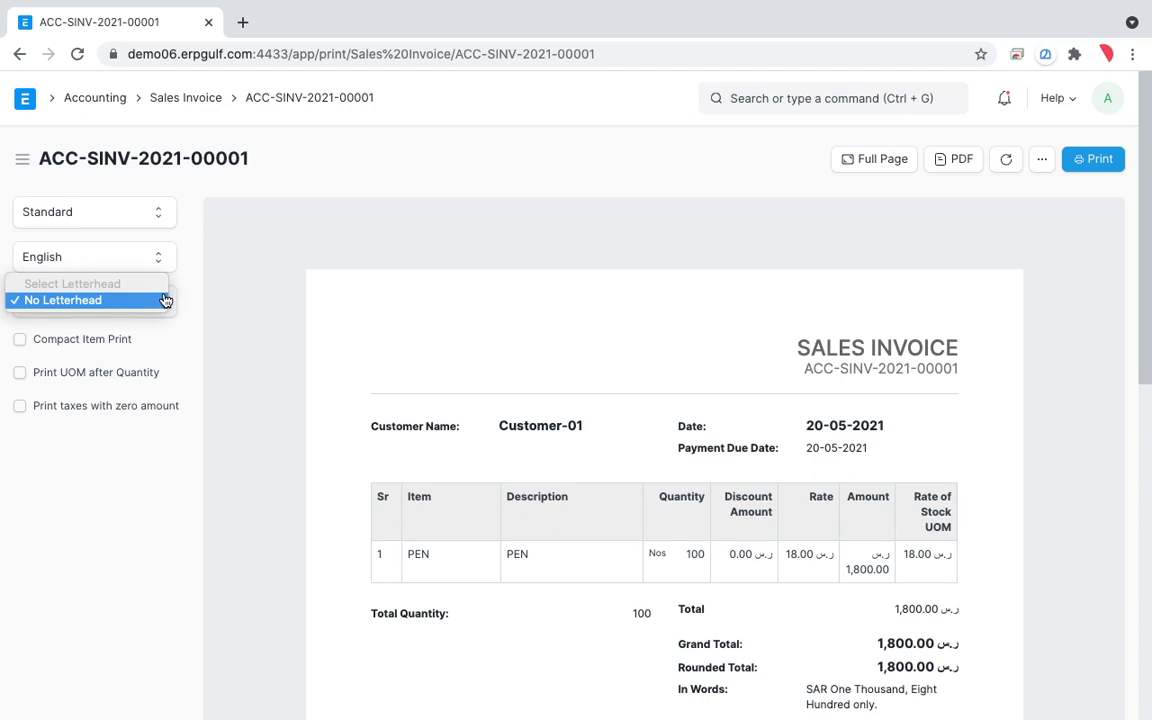
left_click(222, 319)
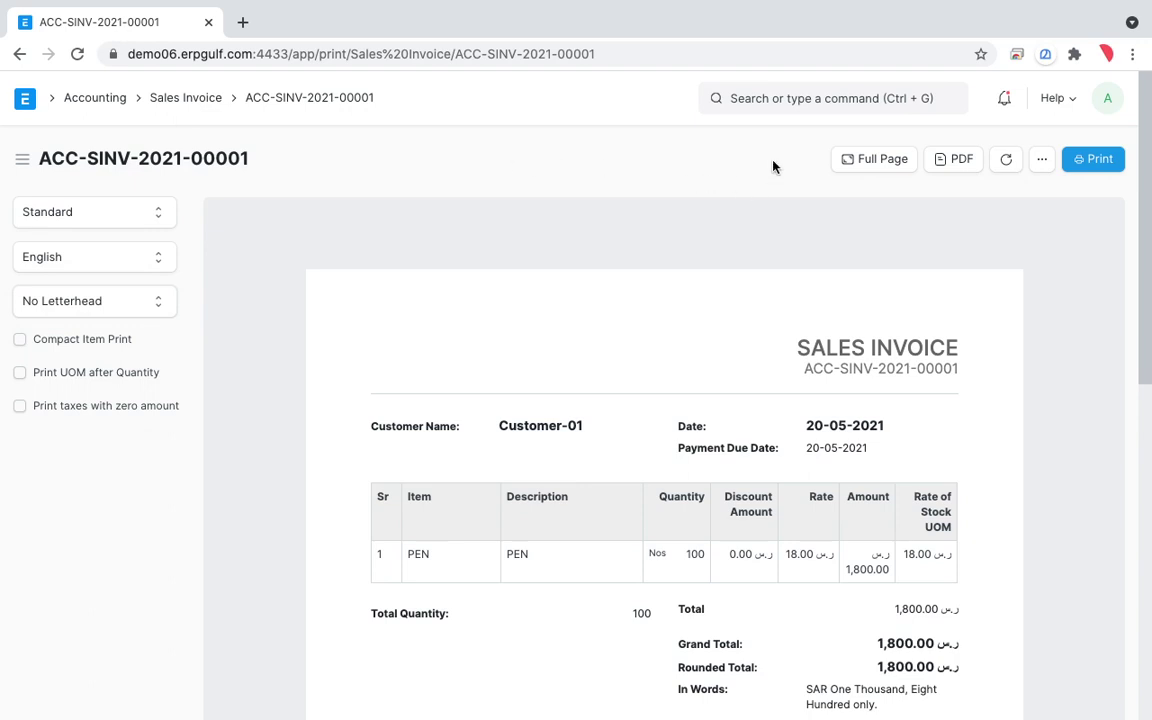
key("super+shift+a")
- Search 'letter head' in the awesome bar and open the Letter Head list
mouse_move(962, 98)
left_mouse_down()
mouse_move(712, 13)
mouse_move(932, 168)
mouse_move(852, 56)
mouse_move(600, 8)
mouse_move(648, 178)
mouse_move(891, 195)
left_mouse_up()
key("super+shift+a")
left_click(782, 108)
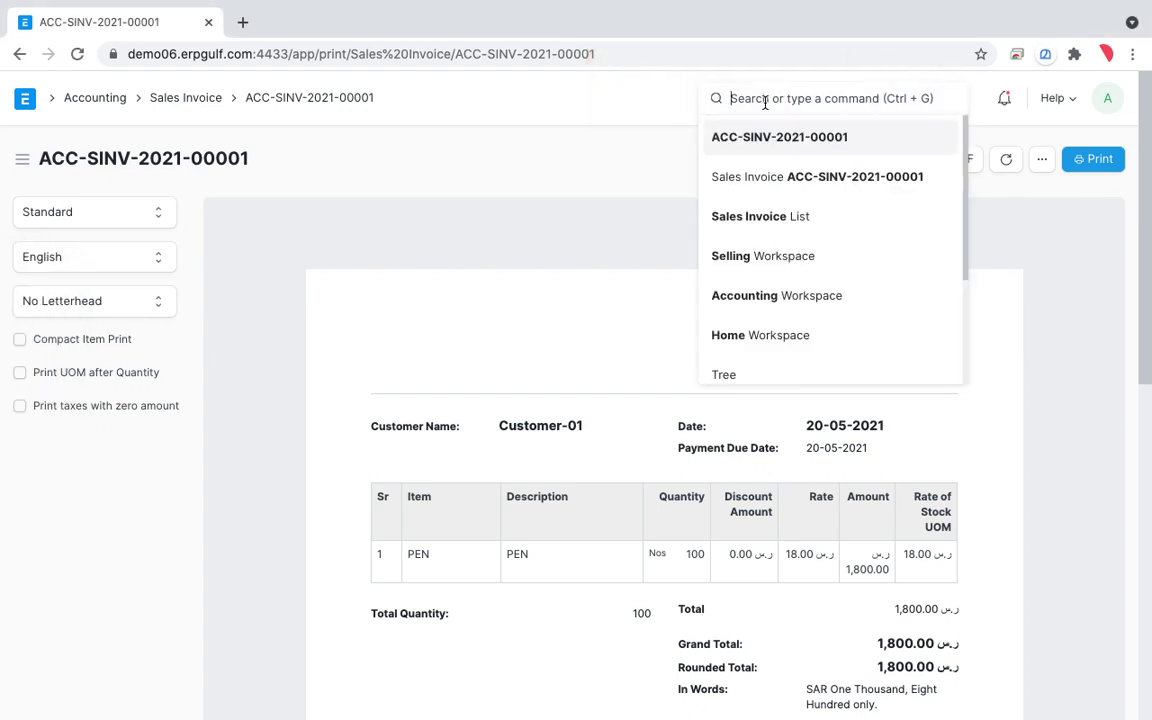
type("letter head")
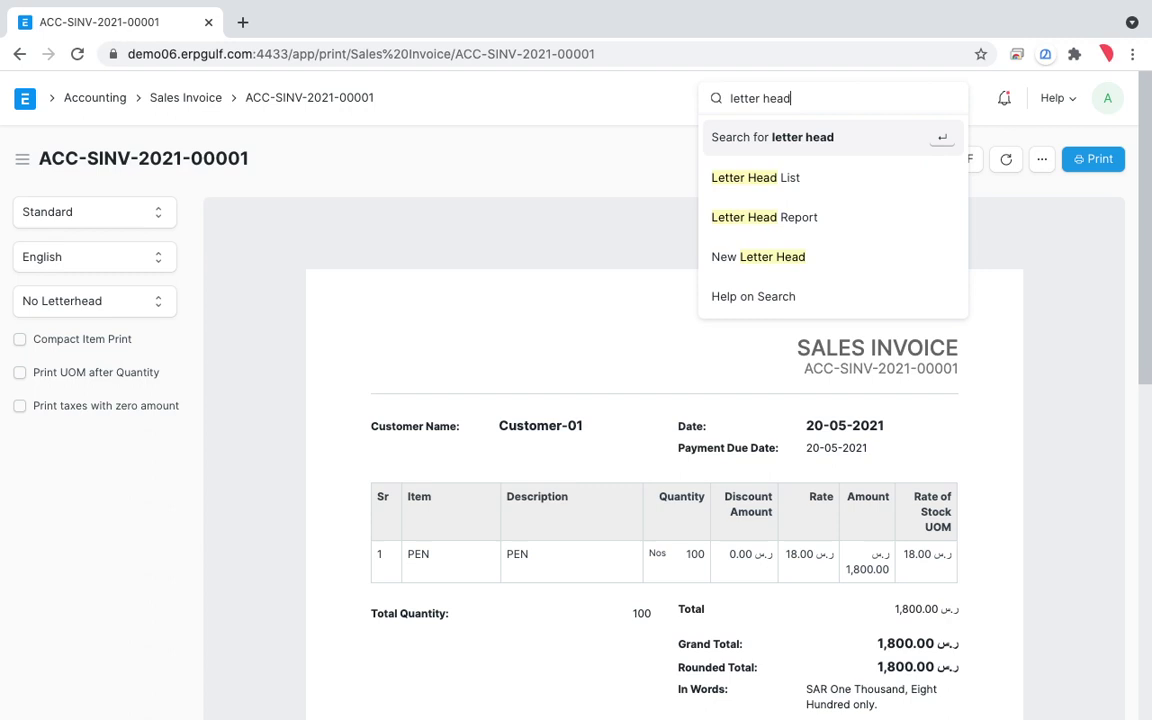
left_click(767, 183)
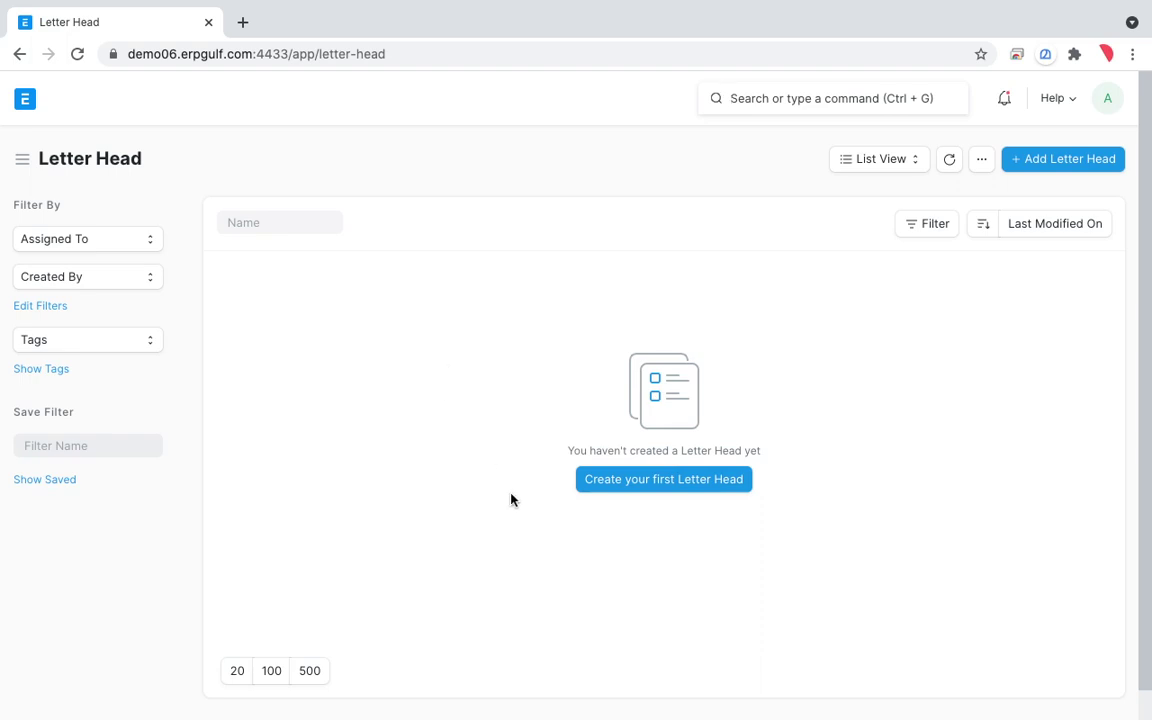
- Create a letterhead named 'My letterhead' and save it
left_click(638, 488)
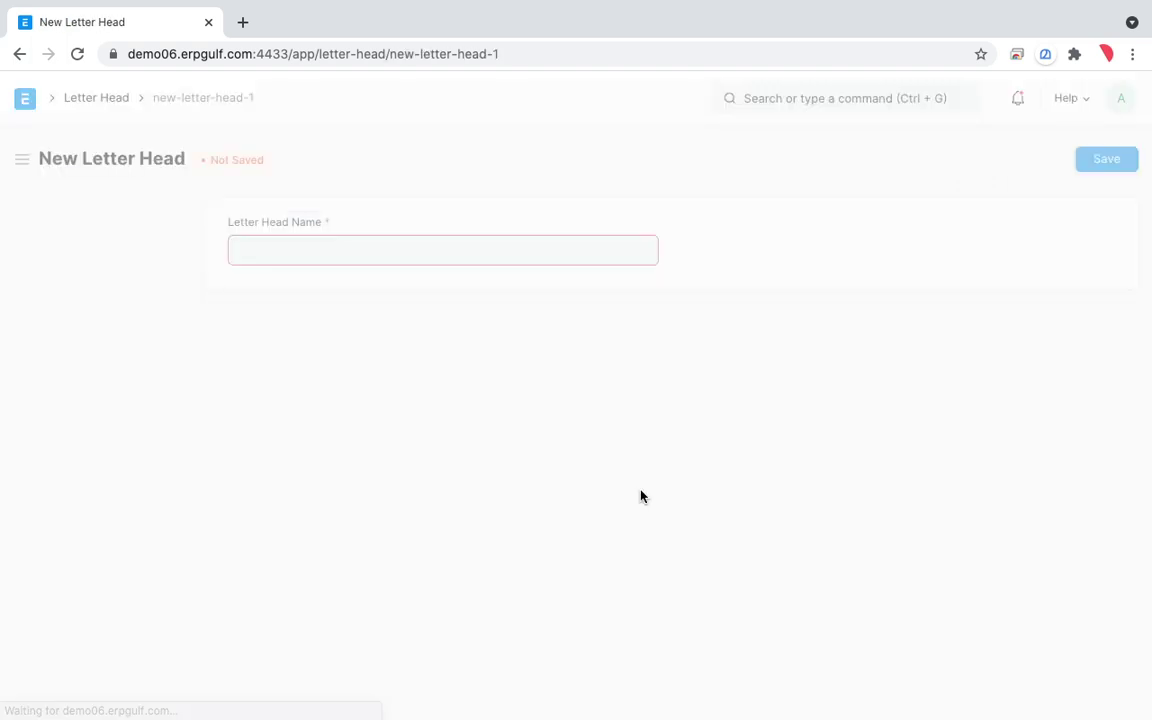
left_click(436, 250)
type("My letter")
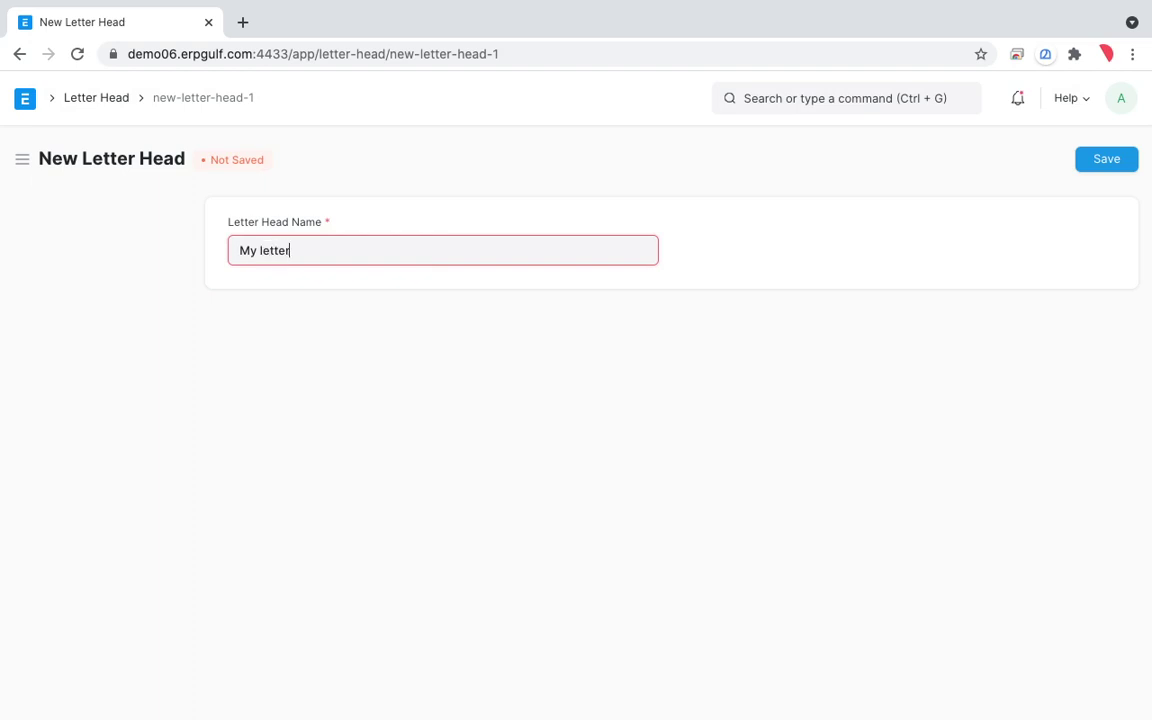
type("head")
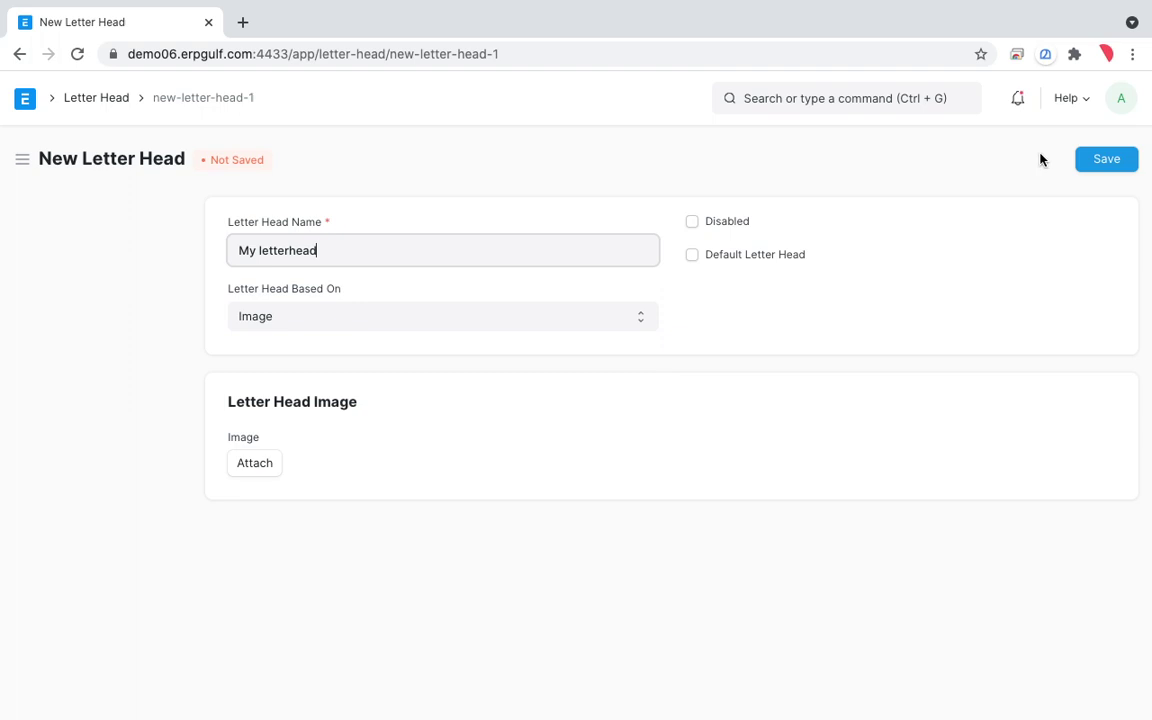
left_click(1120, 167)
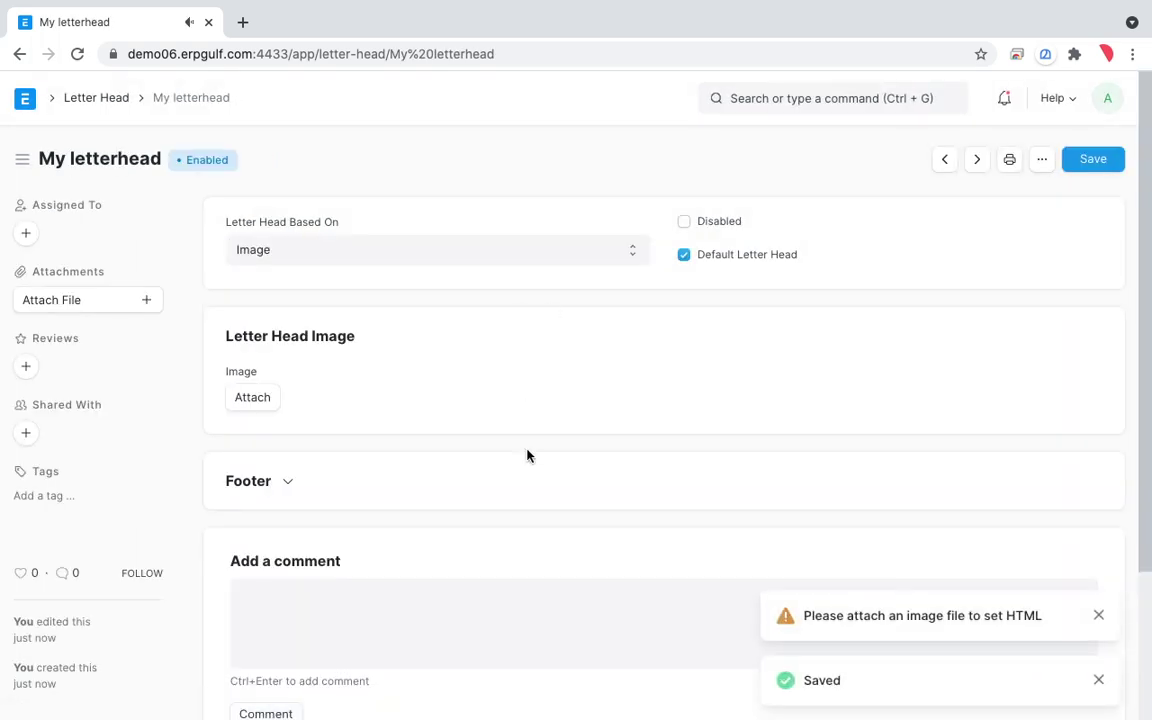
left_click(257, 401)
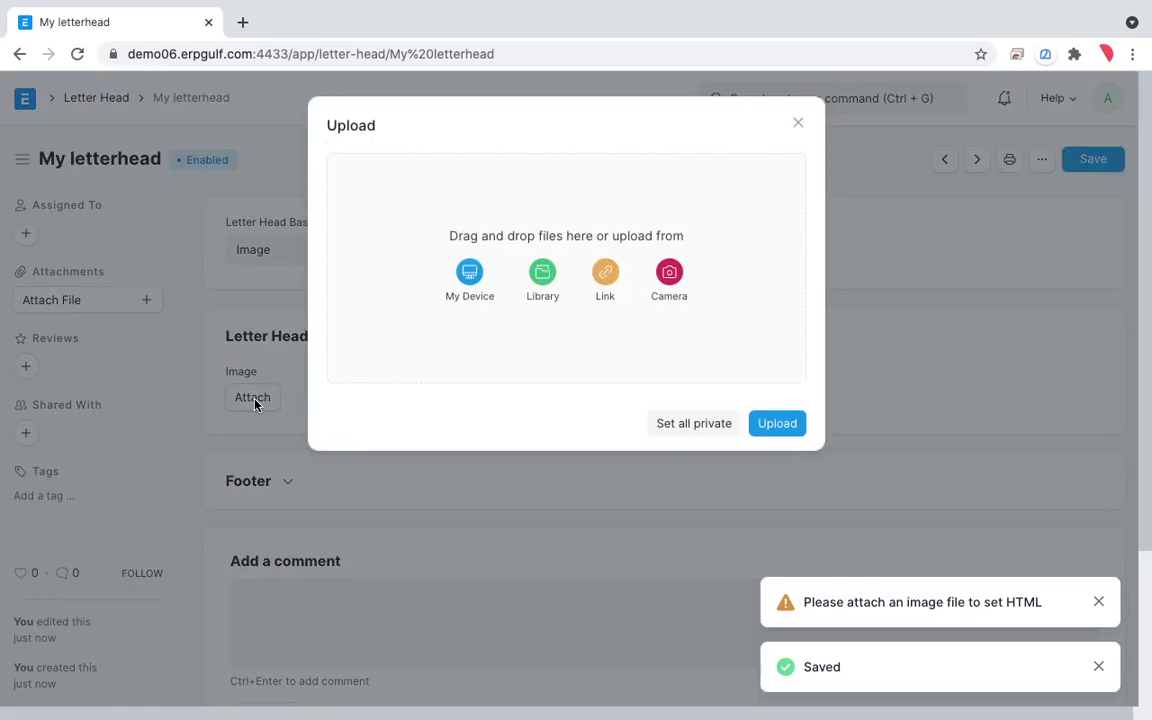
- Upload coca-logo.png from the computer as the letterhead image and save My letterhead
left_click(469, 276)
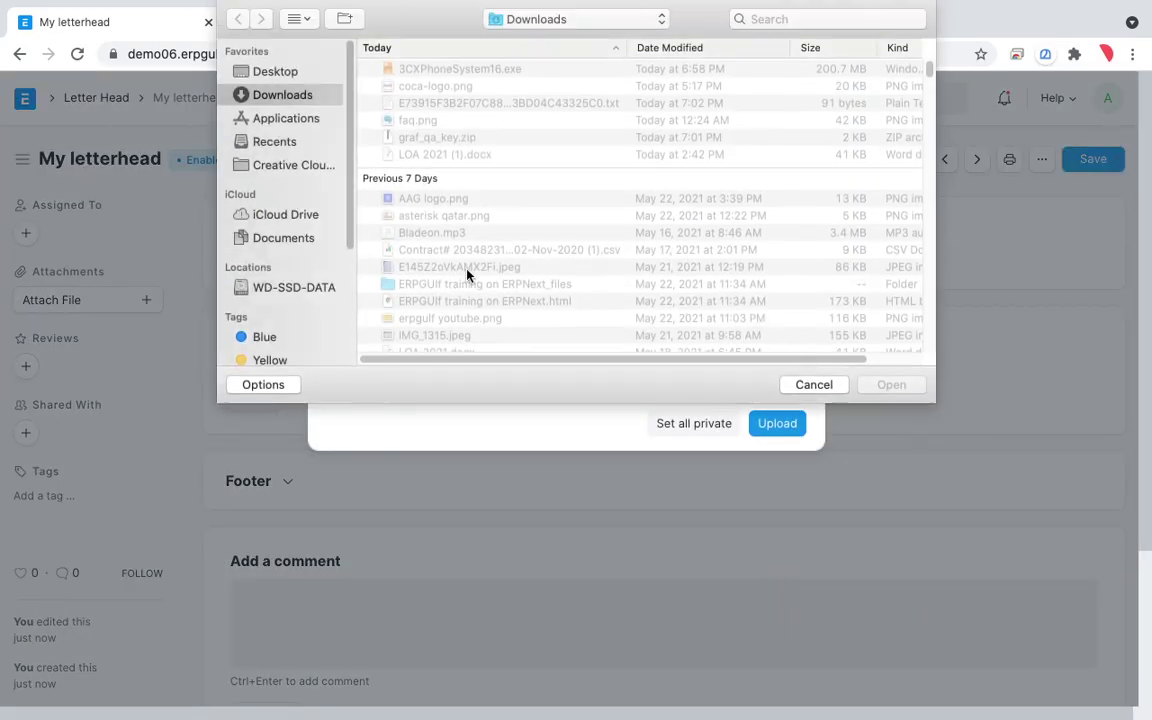
left_click(472, 88)
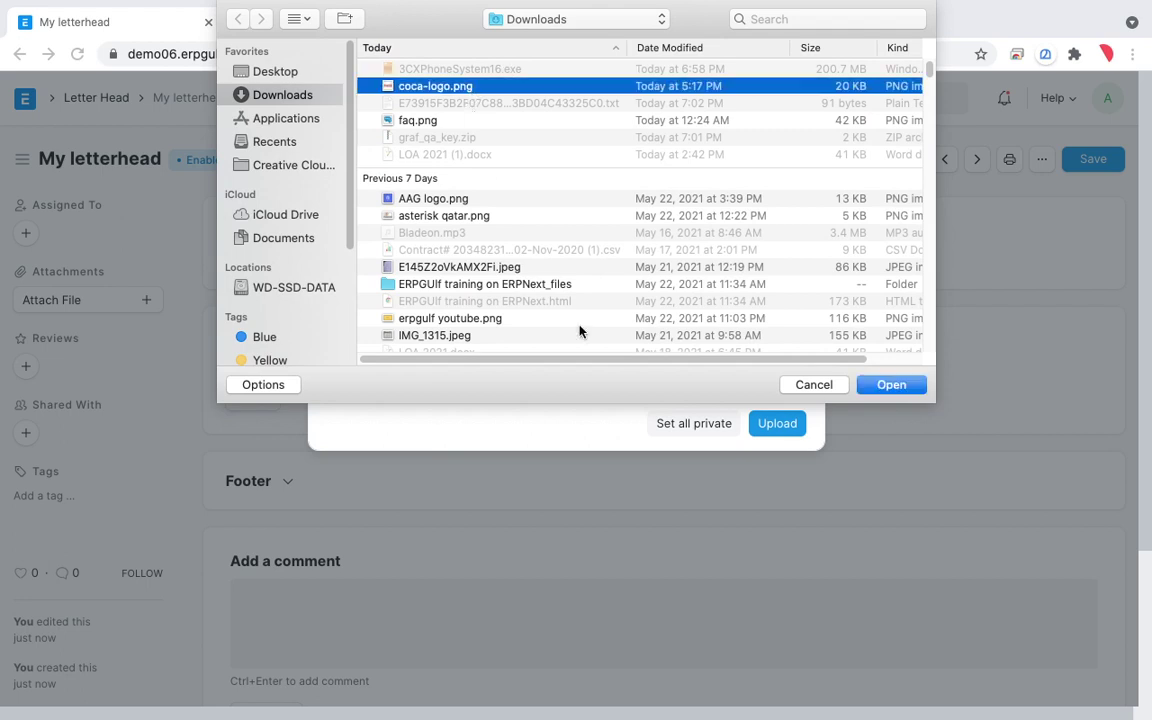
left_click(909, 389)
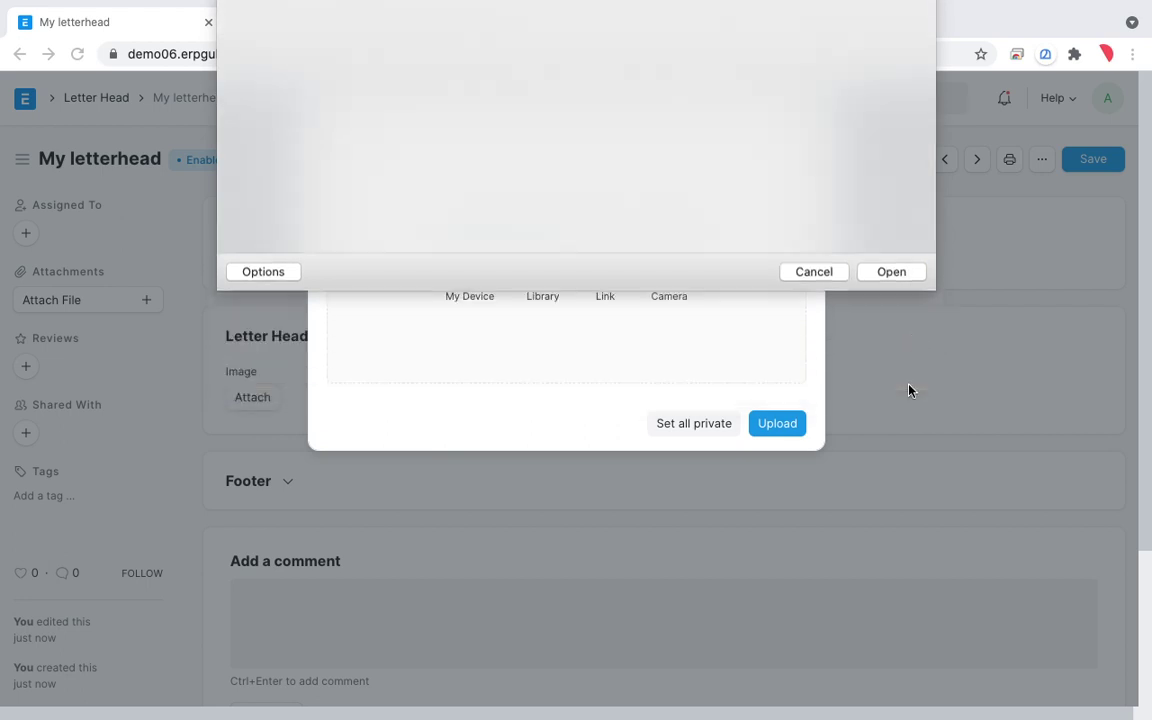
left_click(787, 261)
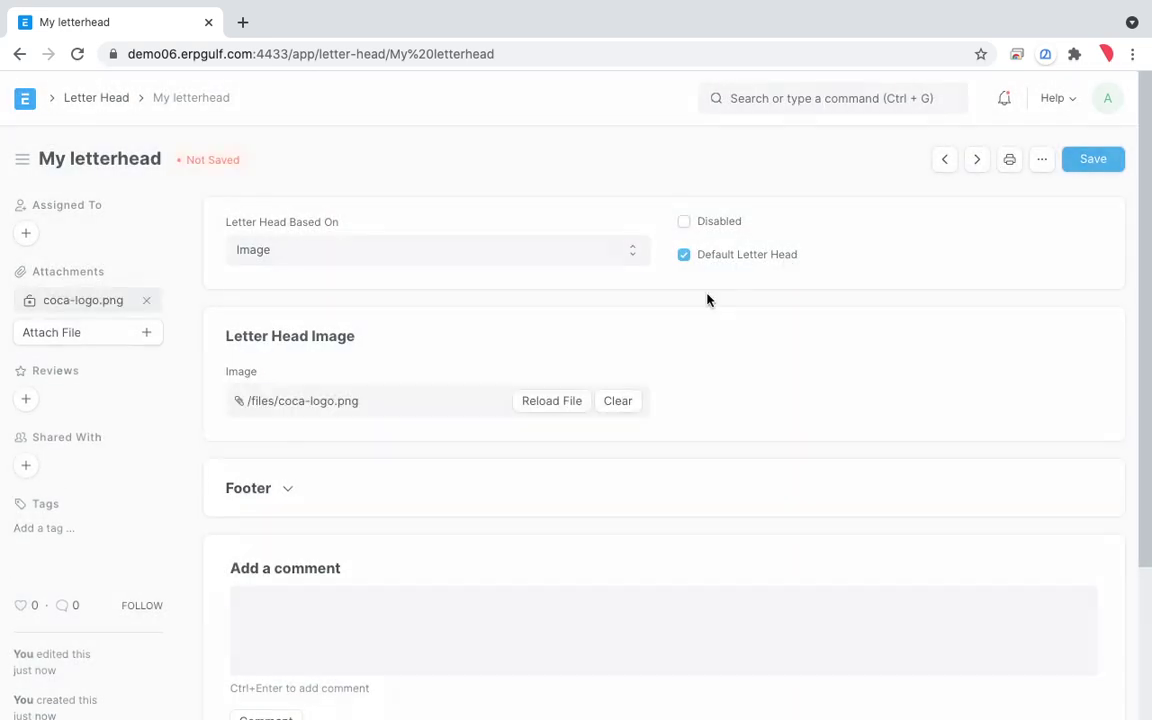
scroll(345, 519, "down", 1)
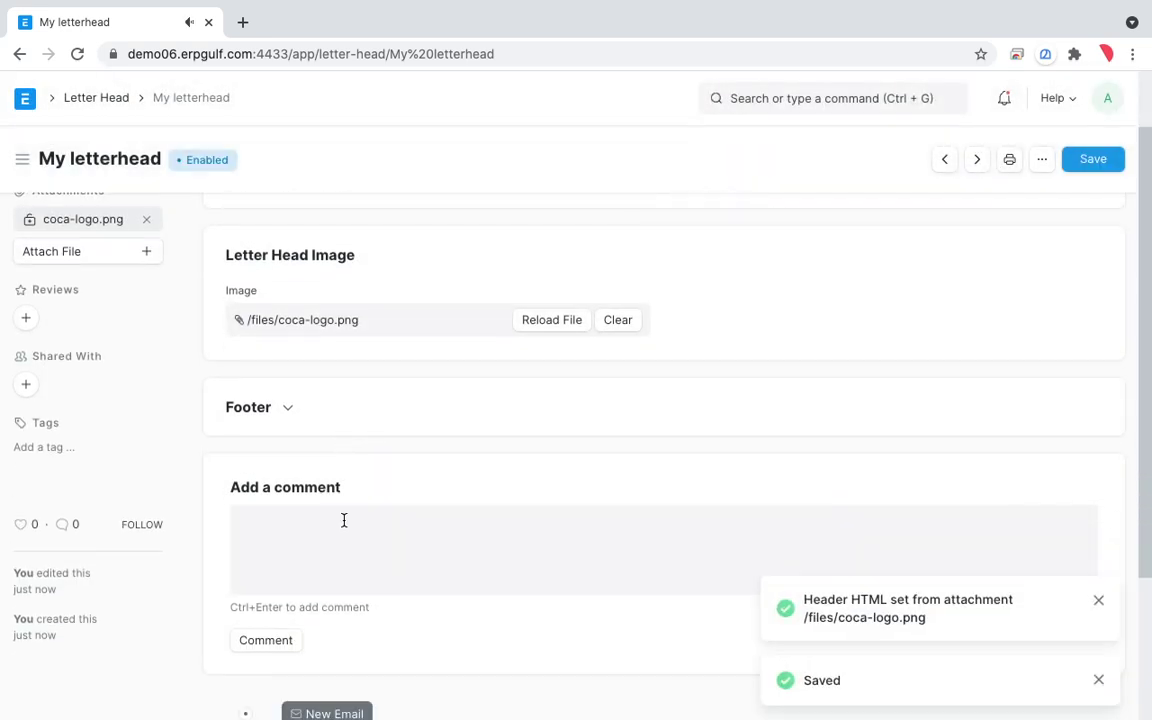
left_click(1094, 160)
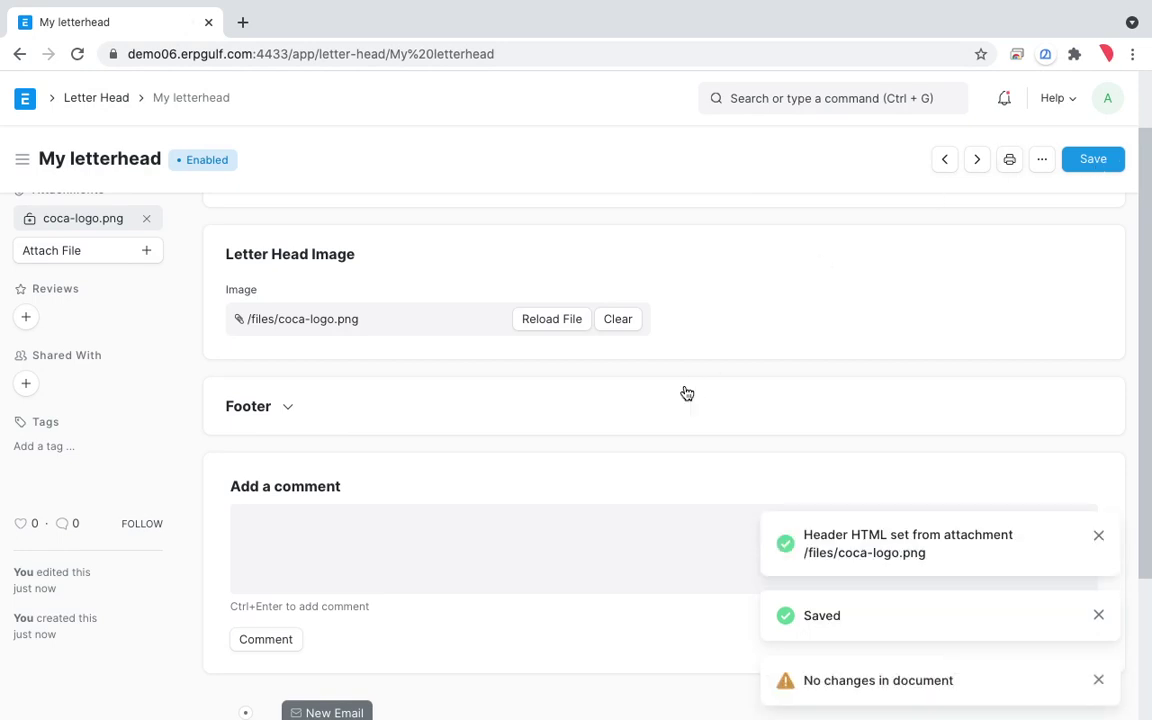
- Load the demo06 site in a new browser tab
left_click(243, 22)
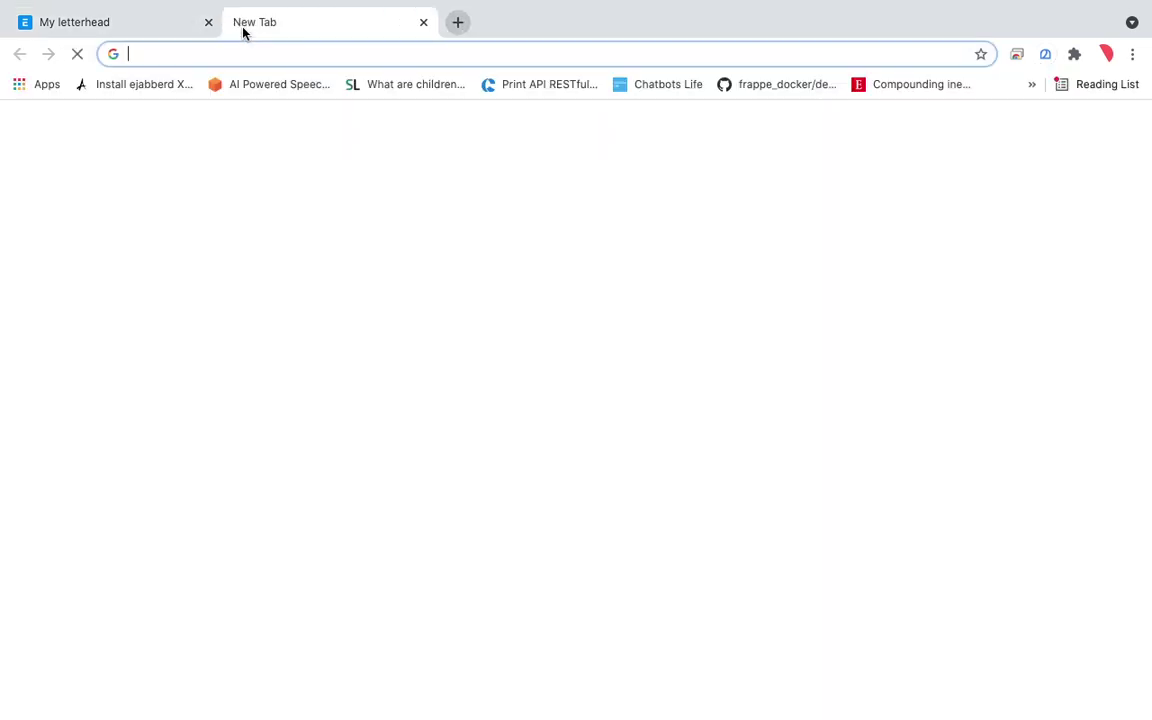
type("dem")
key("Return")
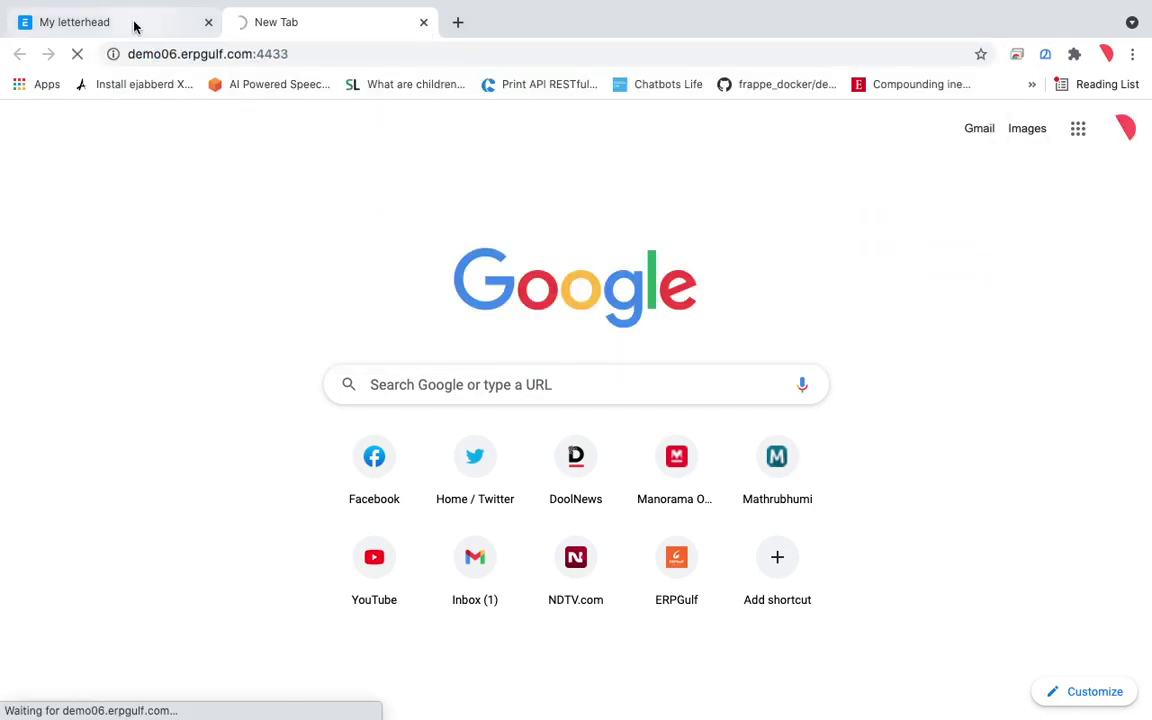
left_click(135, 27)
left_click(294, 34)
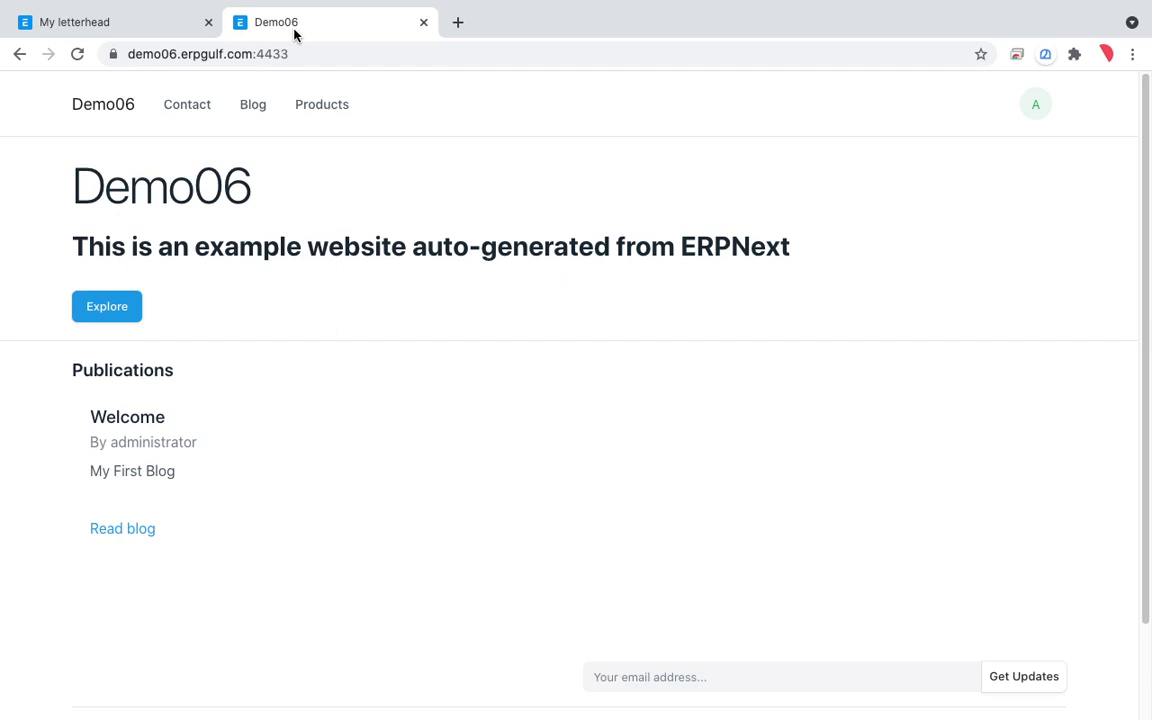
- Switch the demo06 site from the public website to the desk and return to My letterhead
left_click(1042, 107)
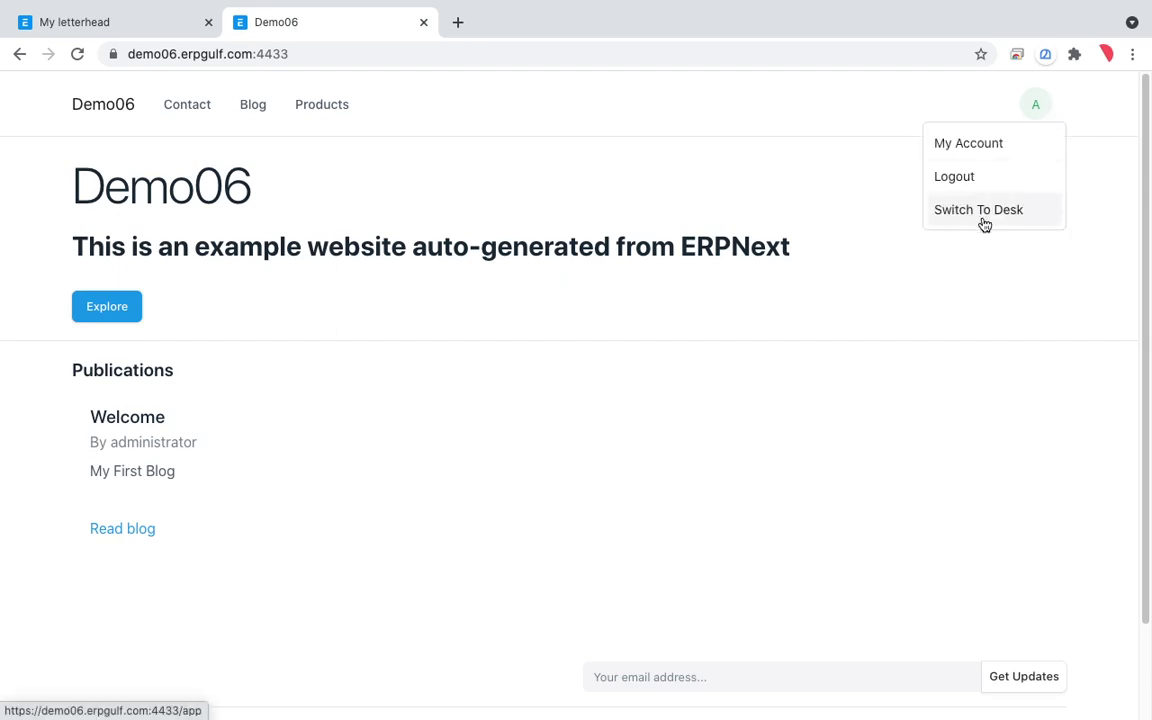
left_click(985, 210)
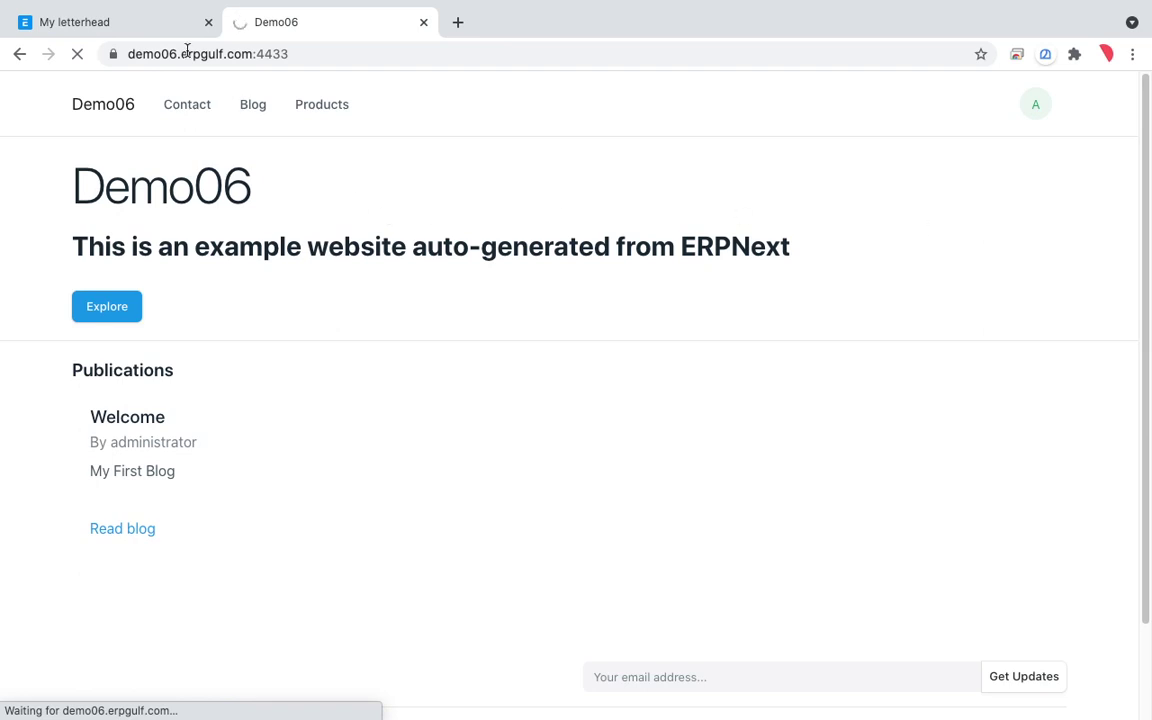
left_click(122, 33)
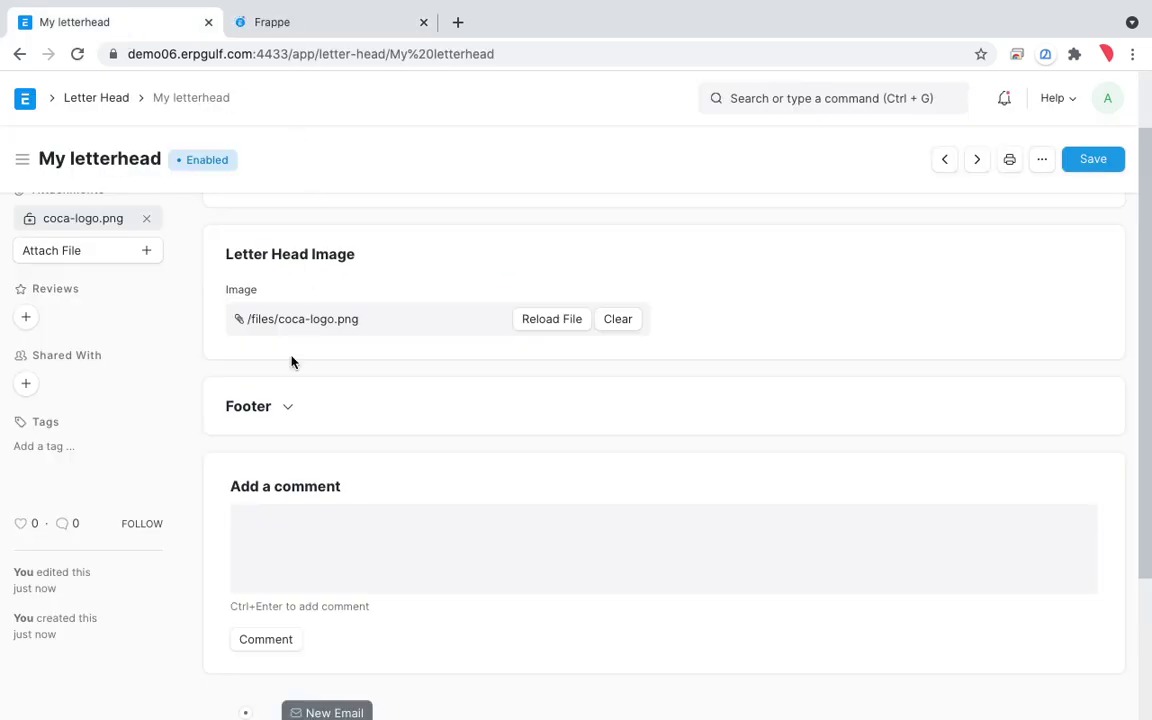
- Search 'sales inv' on the desk and open the Customer-01 sales invoice
left_click(355, 30)
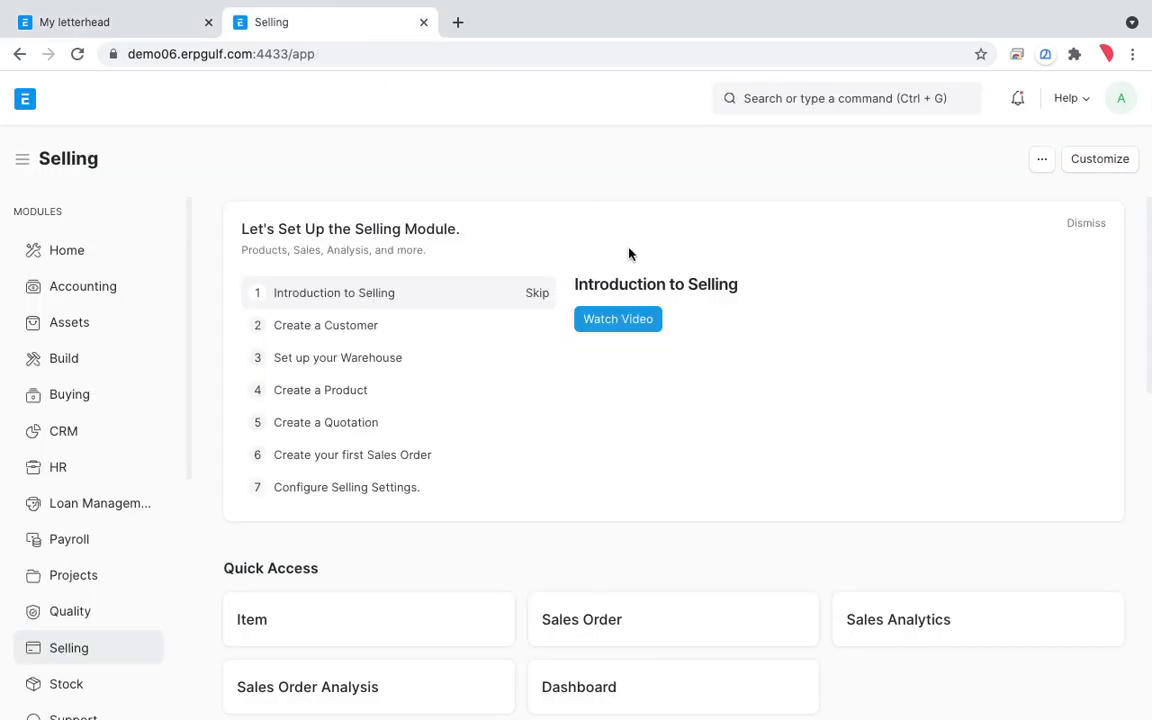
left_click(841, 96)
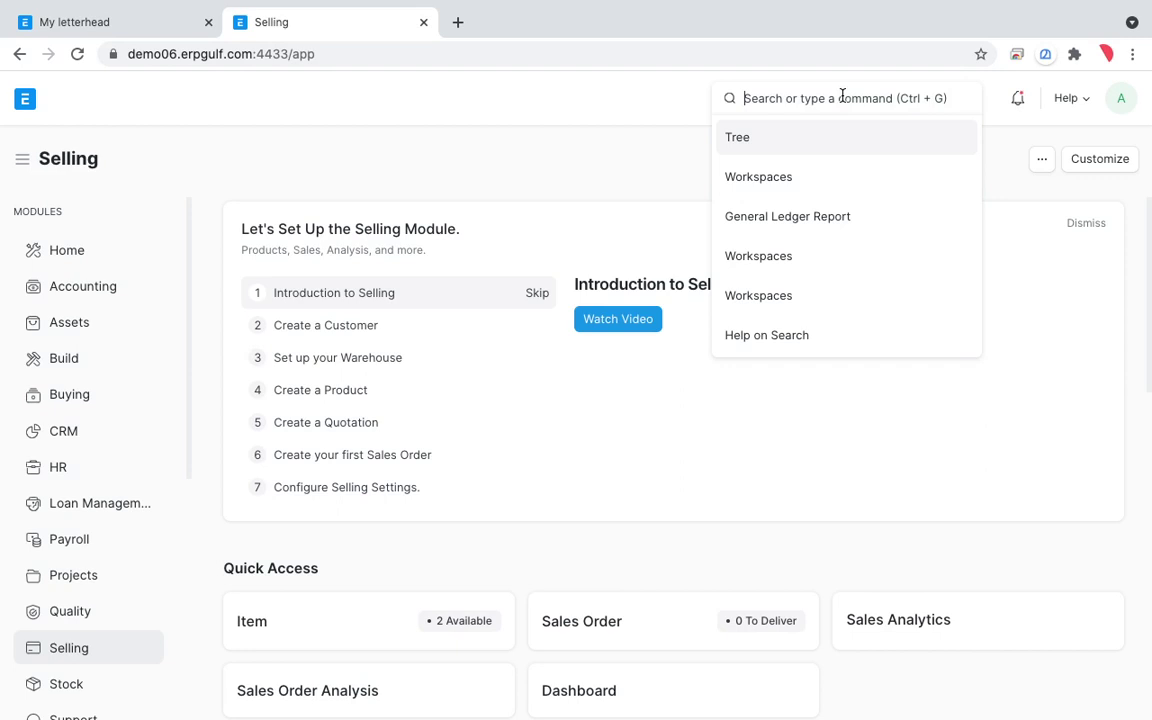
type("sales")
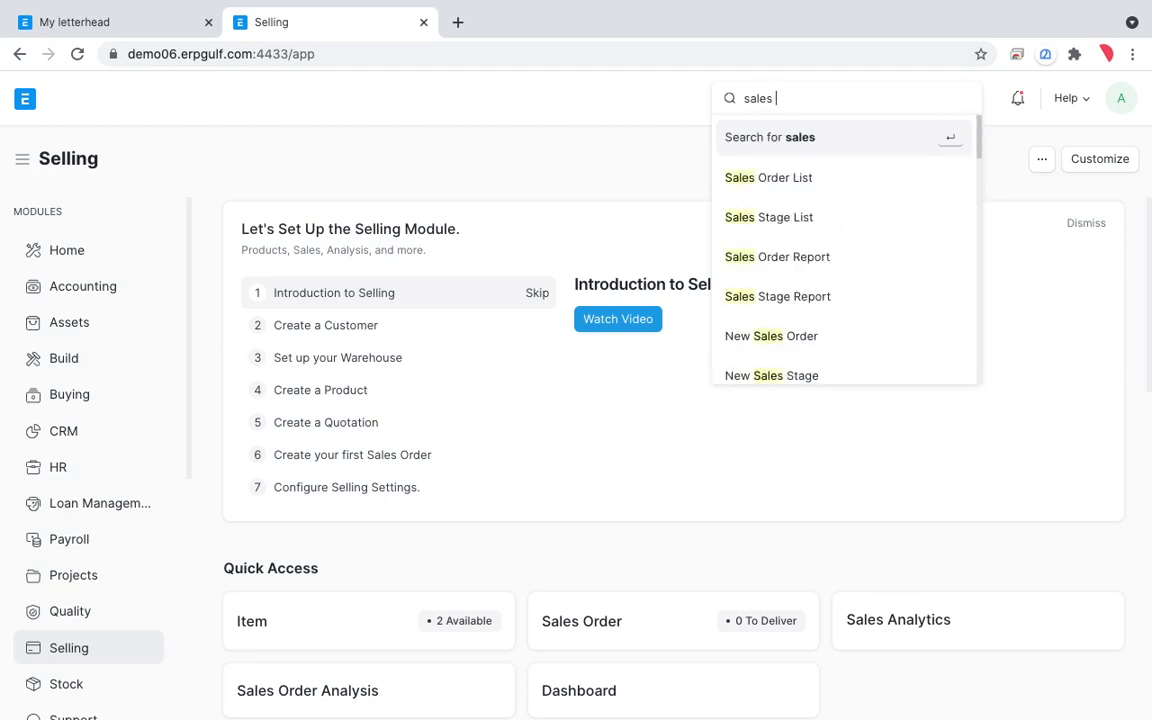
type(" inv")
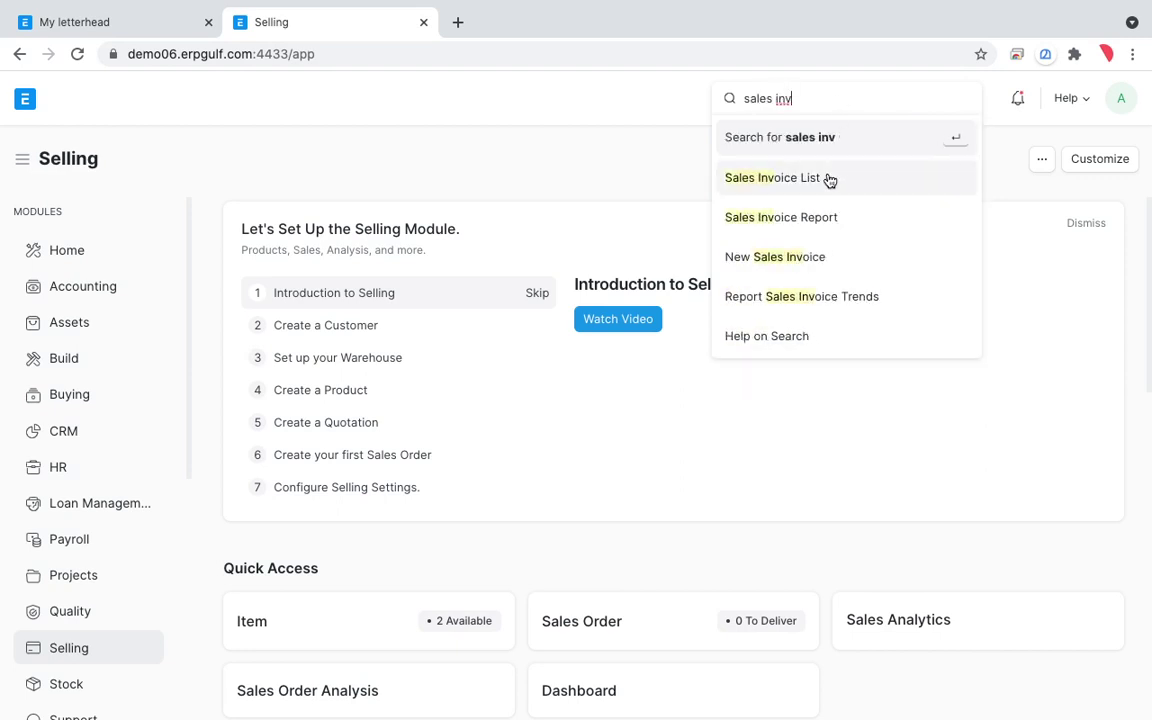
left_click(828, 179)
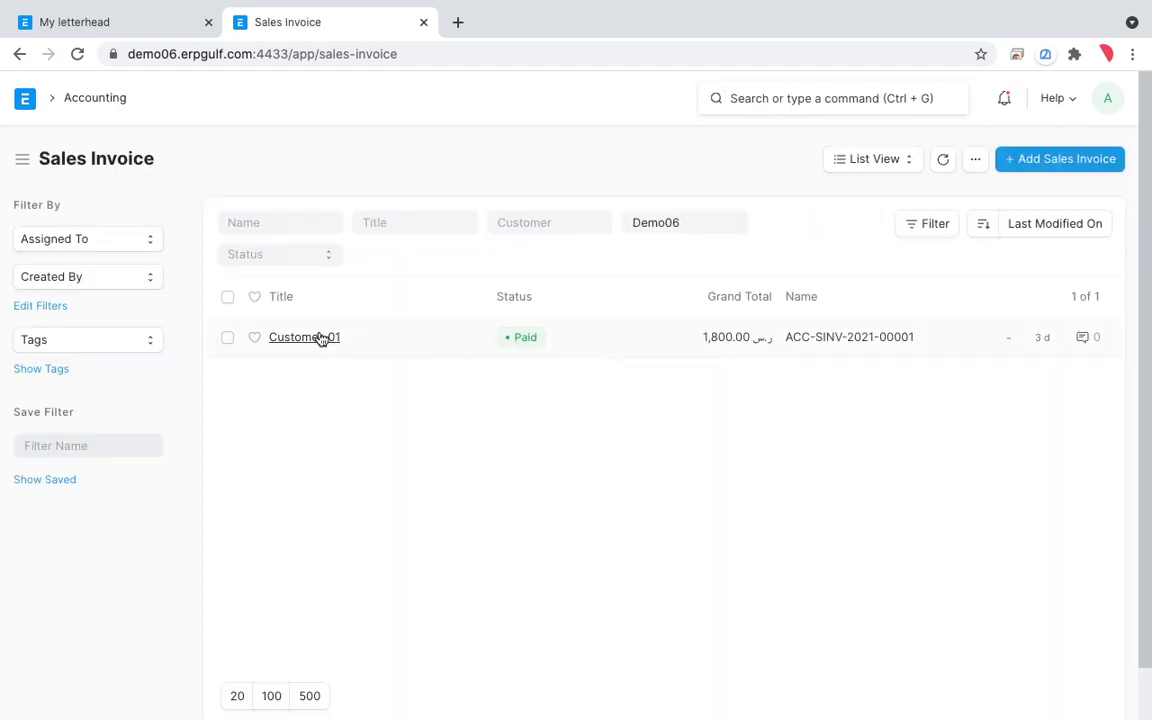
left_click(319, 337)
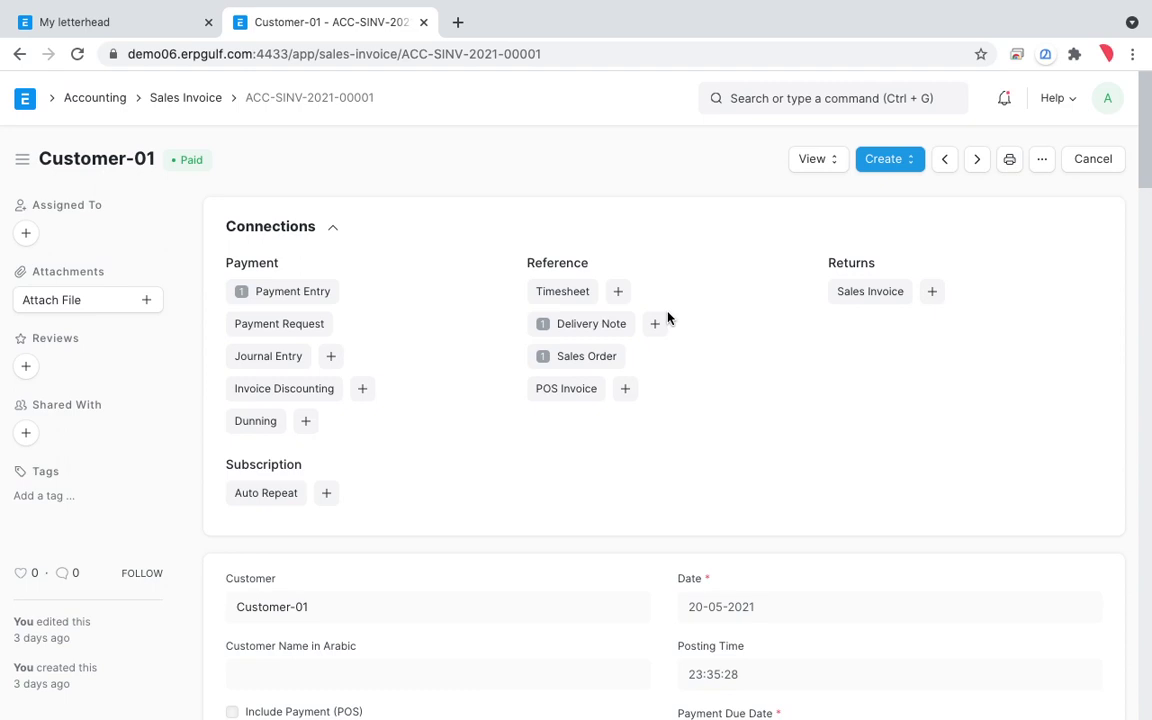
- Open the invoice's print preview and set its letterhead to My letterhead
left_click(1010, 166)
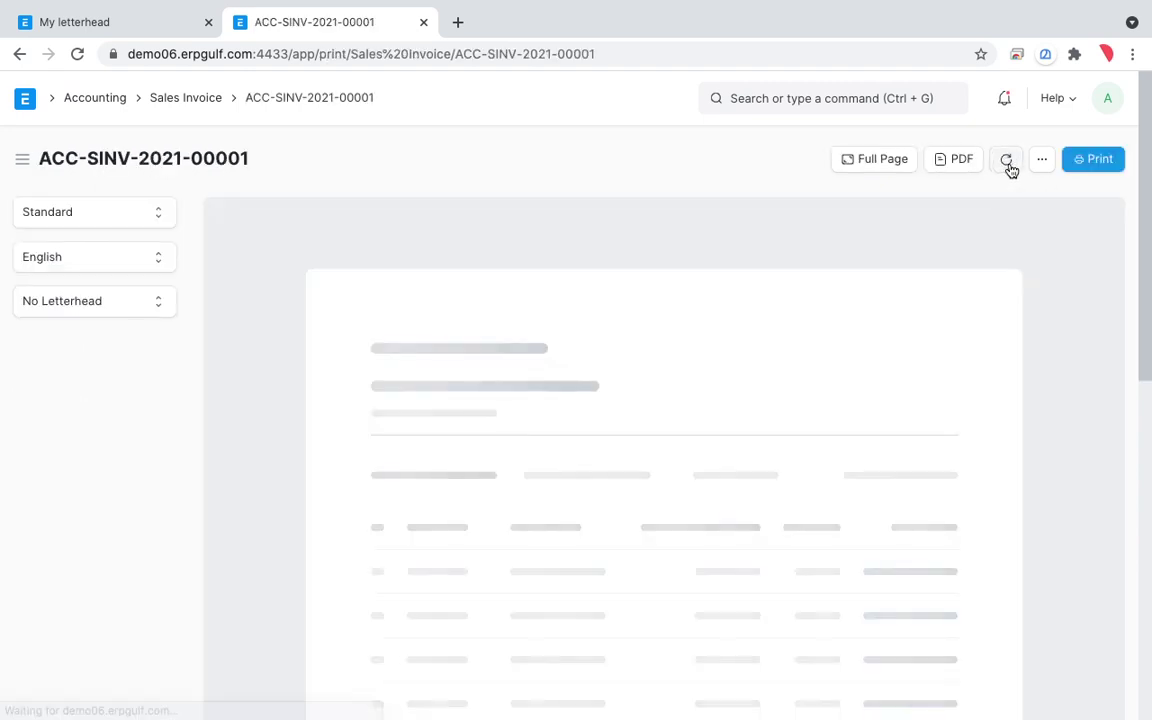
left_click(158, 305)
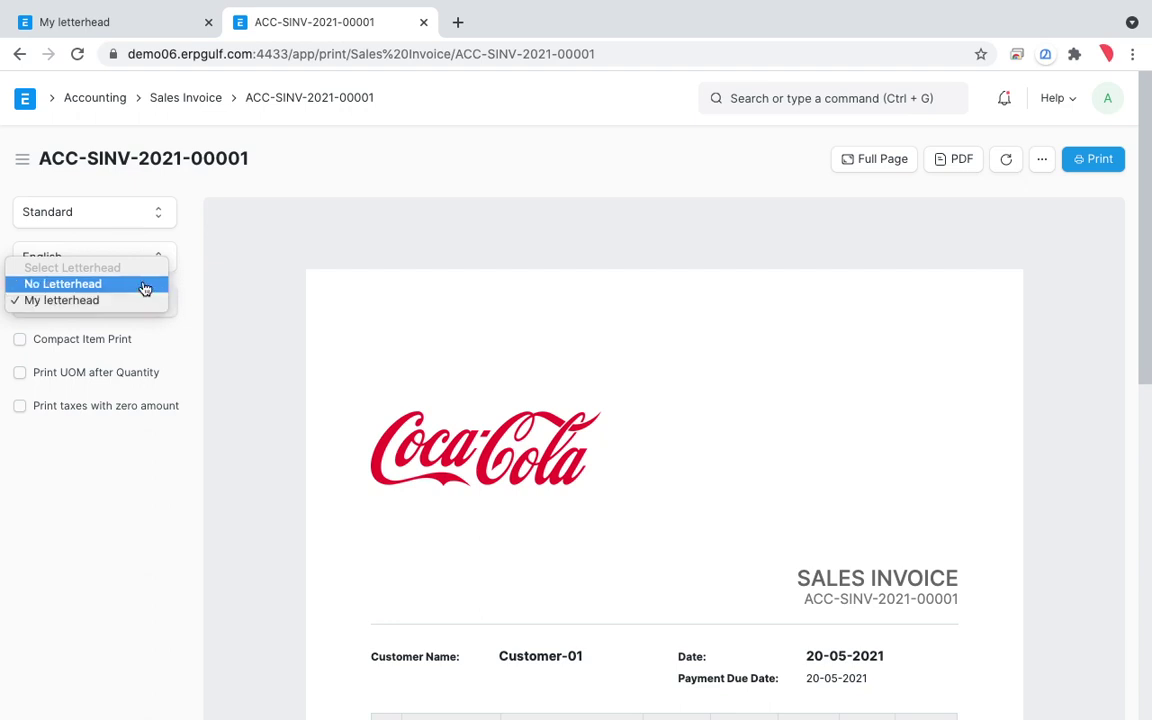
left_click(143, 285)
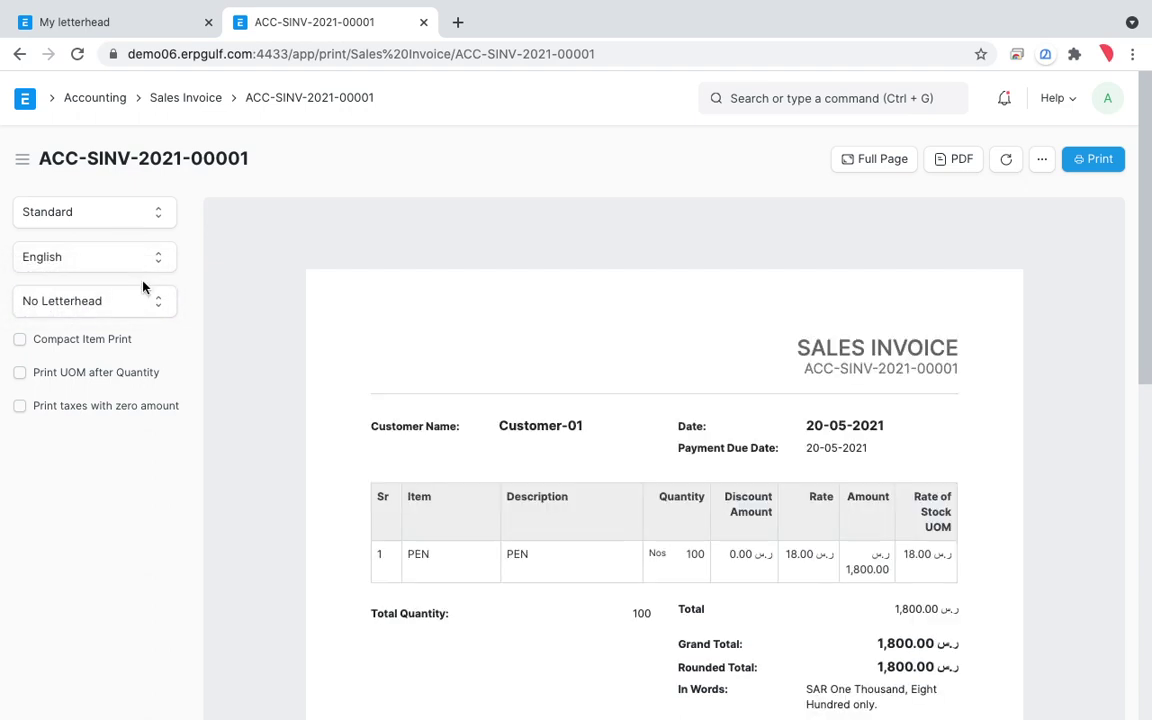
left_click(165, 310)
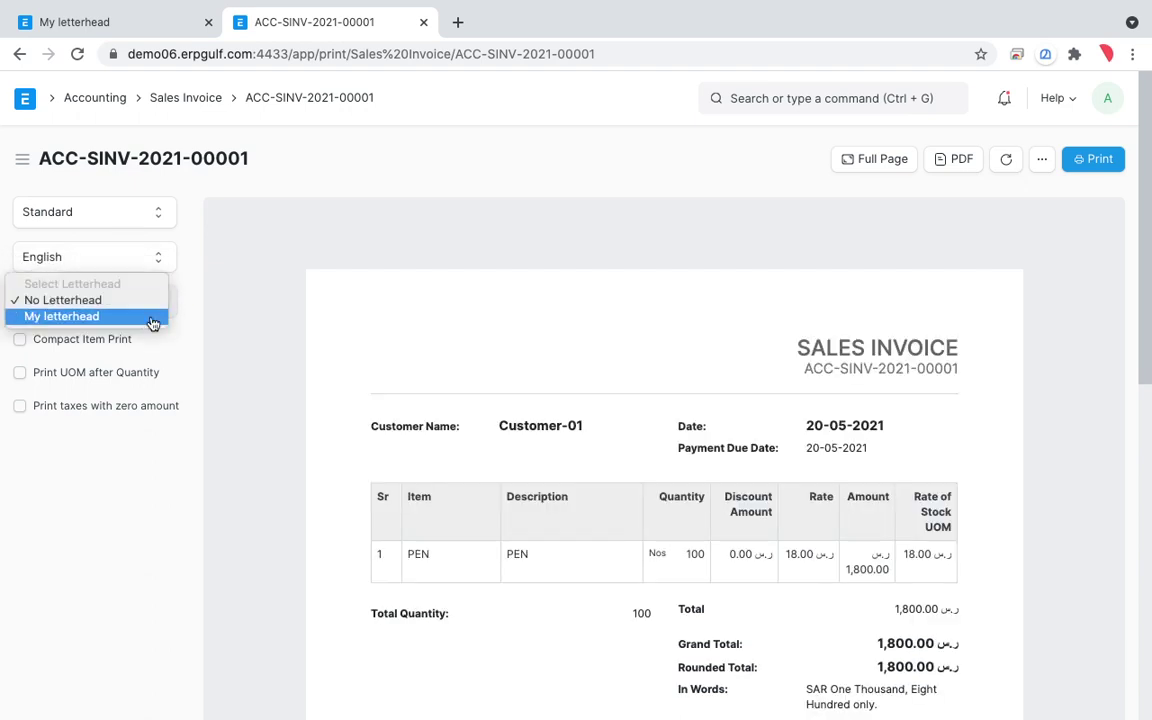
left_click(149, 318)
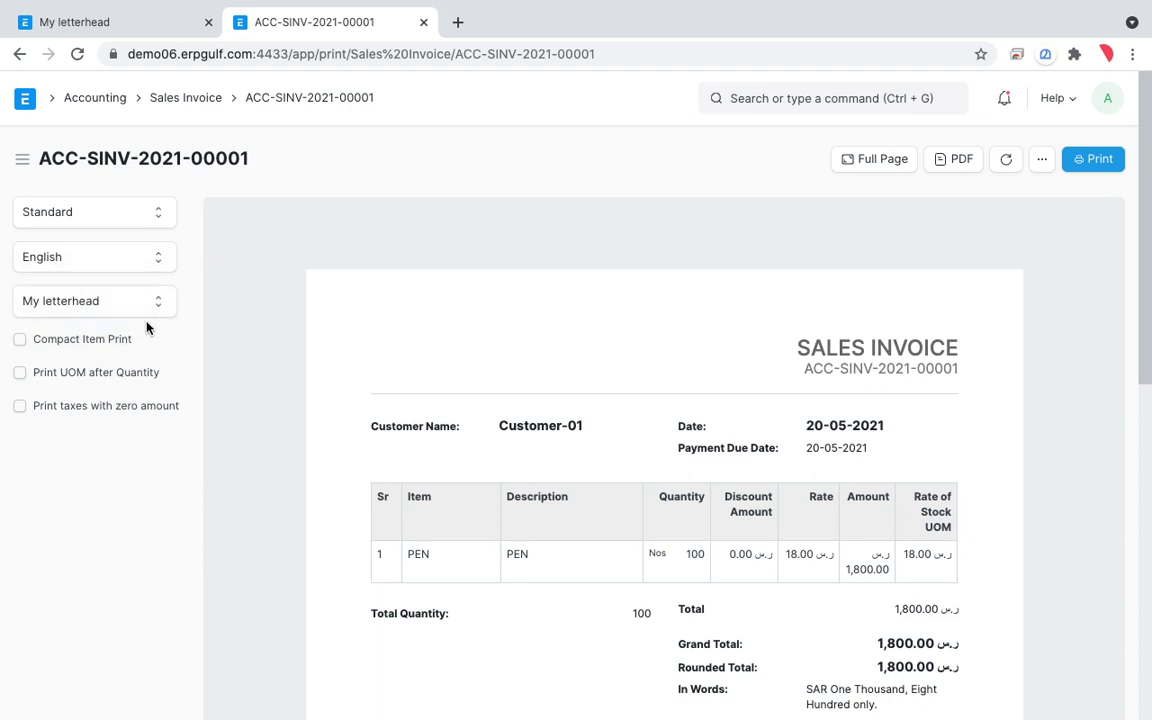
scroll(452, 427, "down", 3)
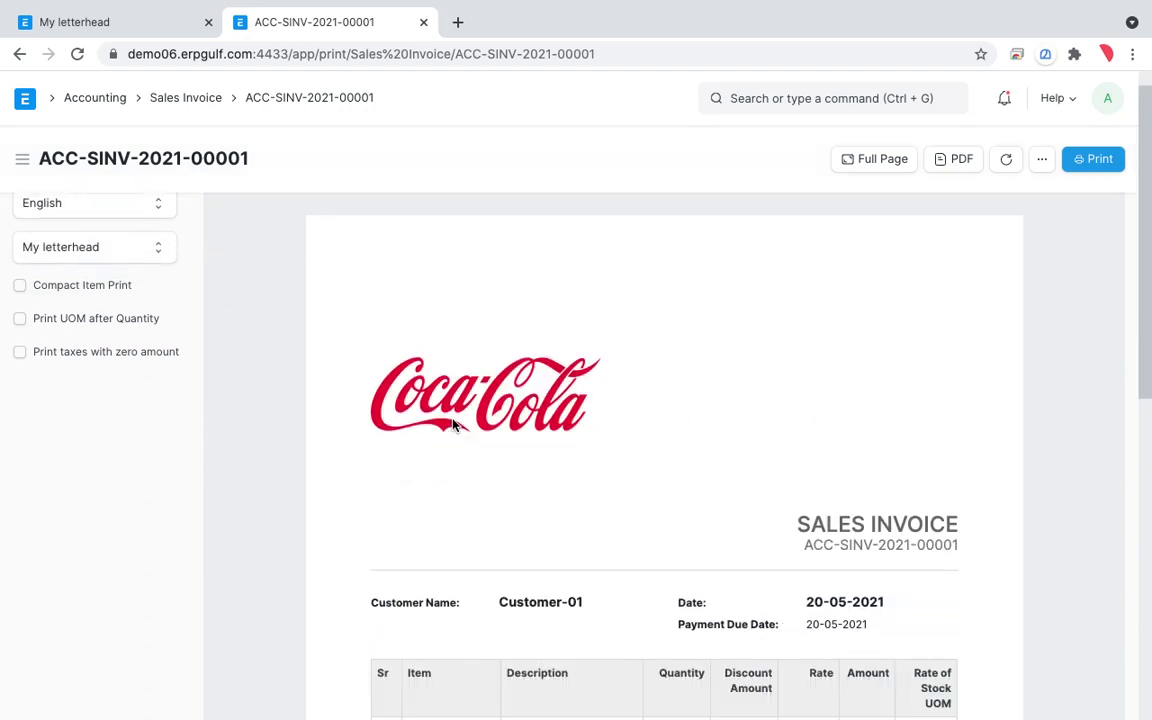
scroll(452, 424, "up", 3)
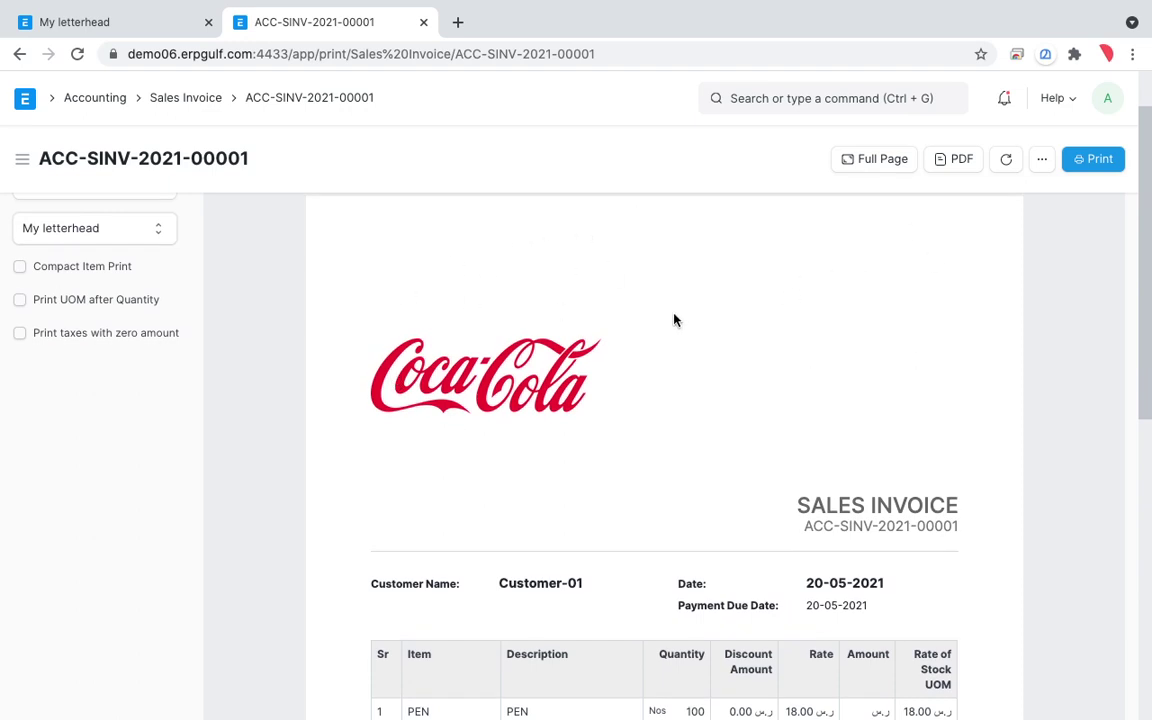
key("super+shift+a")
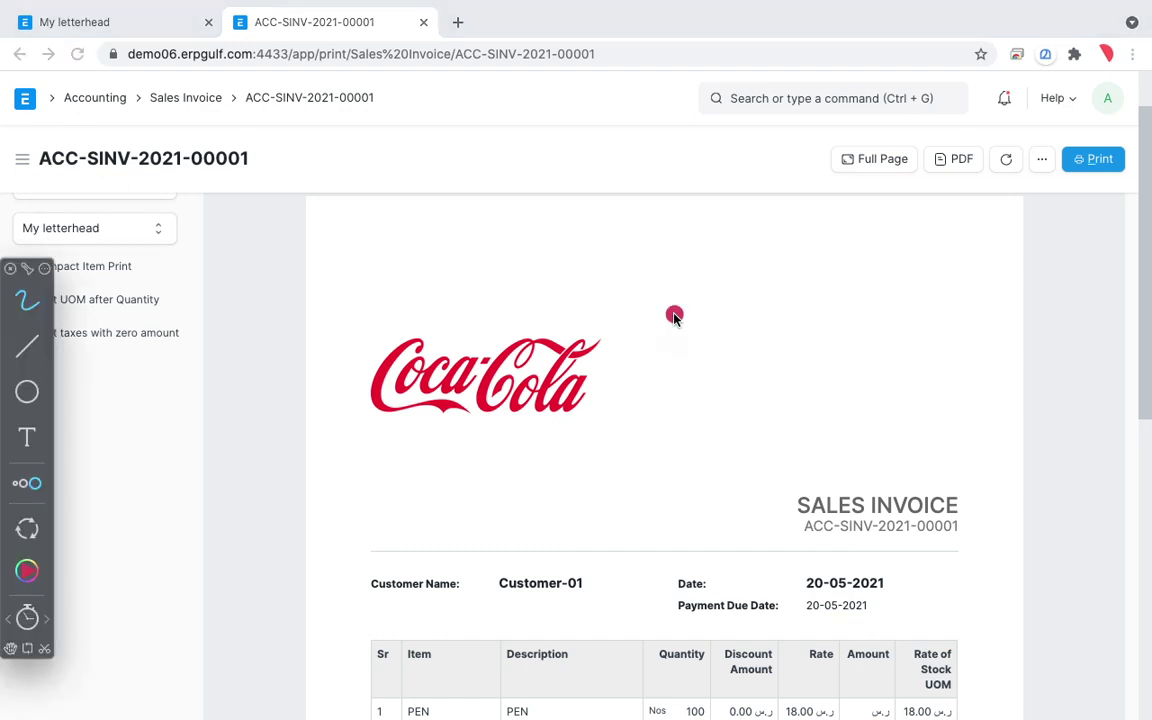
mouse_move(945, 285)
left_mouse_down()
mouse_move(957, 290)
mouse_move(946, 301)
left_mouse_up()
mouse_move(792, 384)
left_mouse_down()
mouse_move(876, 383)
mouse_move(765, 398)
left_mouse_up()
mouse_move(566, 258)
left_mouse_down()
mouse_move(488, 249)
mouse_move(548, 284)
left_mouse_up()
mouse_move(343, 513)
left_mouse_down()
mouse_move(514, 499)
mouse_move(537, 512)
left_mouse_up()
mouse_move(560, 288)
left_mouse_down()
mouse_move(337, 316)
mouse_move(607, 443)
left_mouse_up()
left_click_drag(543, 296, 620, 458)
mouse_move(365, 320)
left_mouse_down()
mouse_move(545, 303)
mouse_move(595, 503)
left_mouse_up()
key("Escape")
scroll(345, 417, "down", 6)
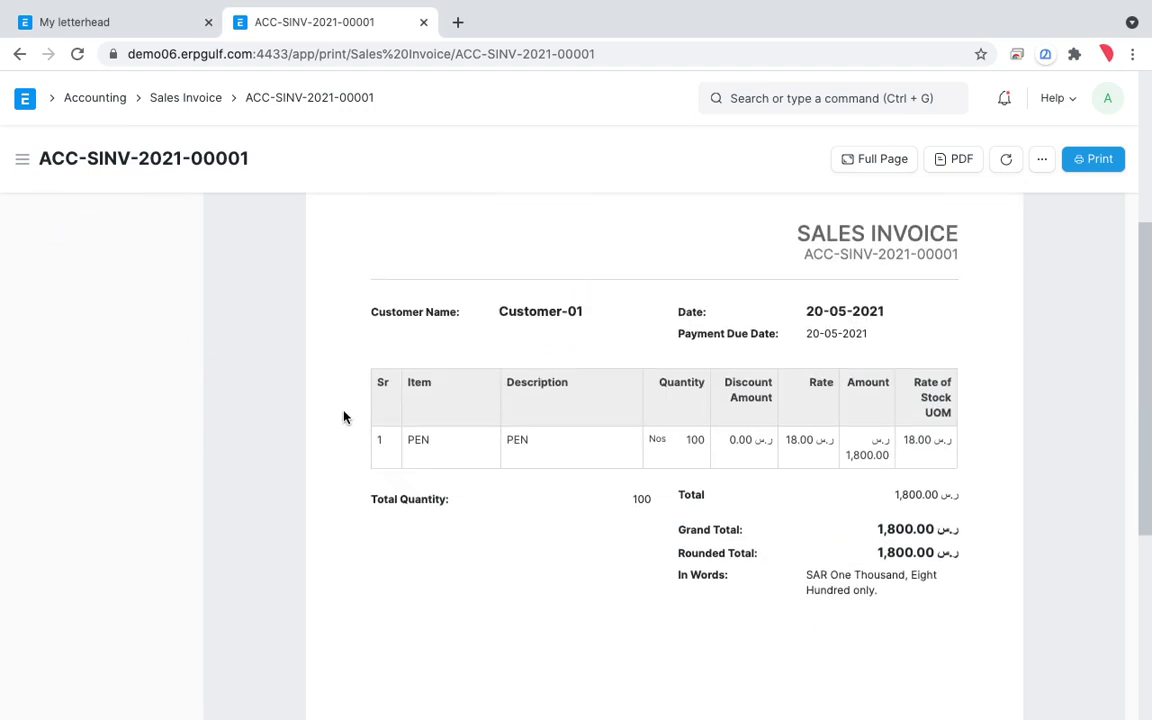
key("ctrl+shift+a")
mouse_move(850, 419)
left_mouse_down()
mouse_move(571, 339)
mouse_move(530, 517)
mouse_move(938, 485)
mouse_move(689, 342)
left_mouse_up()
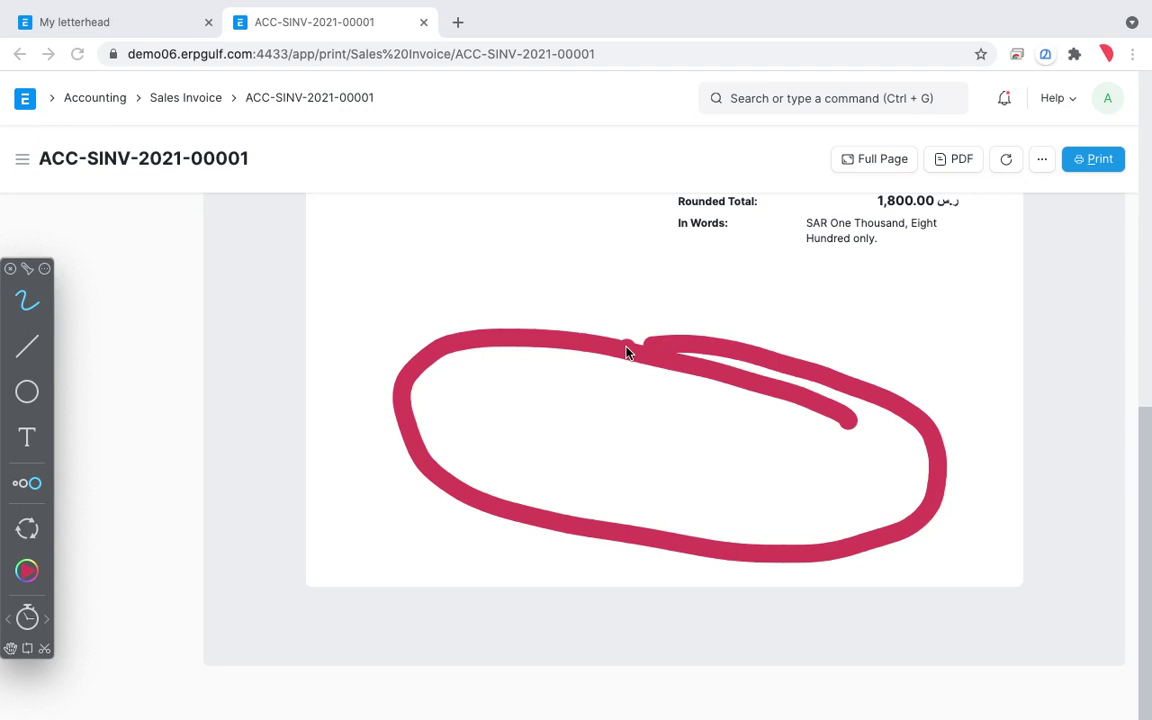
mouse_move(749, 392)
left_mouse_down()
mouse_move(373, 504)
mouse_move(923, 507)
mouse_move(685, 348)
left_mouse_up()
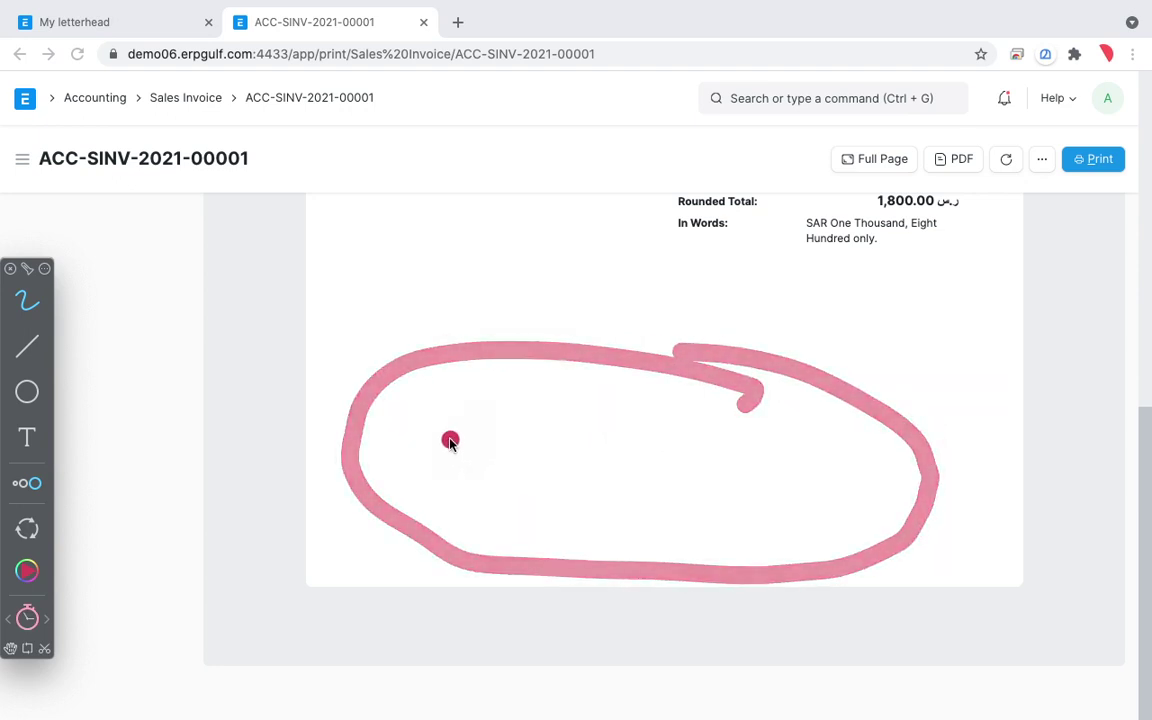
left_click_drag(386, 450, 386, 500)
mouse_move(342, 440)
left_mouse_down()
mouse_move(406, 425)
mouse_move(462, 497)
left_mouse_up()
mouse_move(486, 420)
left_mouse_down()
mouse_move(505, 475)
mouse_move(612, 465)
mouse_move(668, 478)
mouse_move(738, 465)
mouse_move(785, 492)
left_mouse_up()
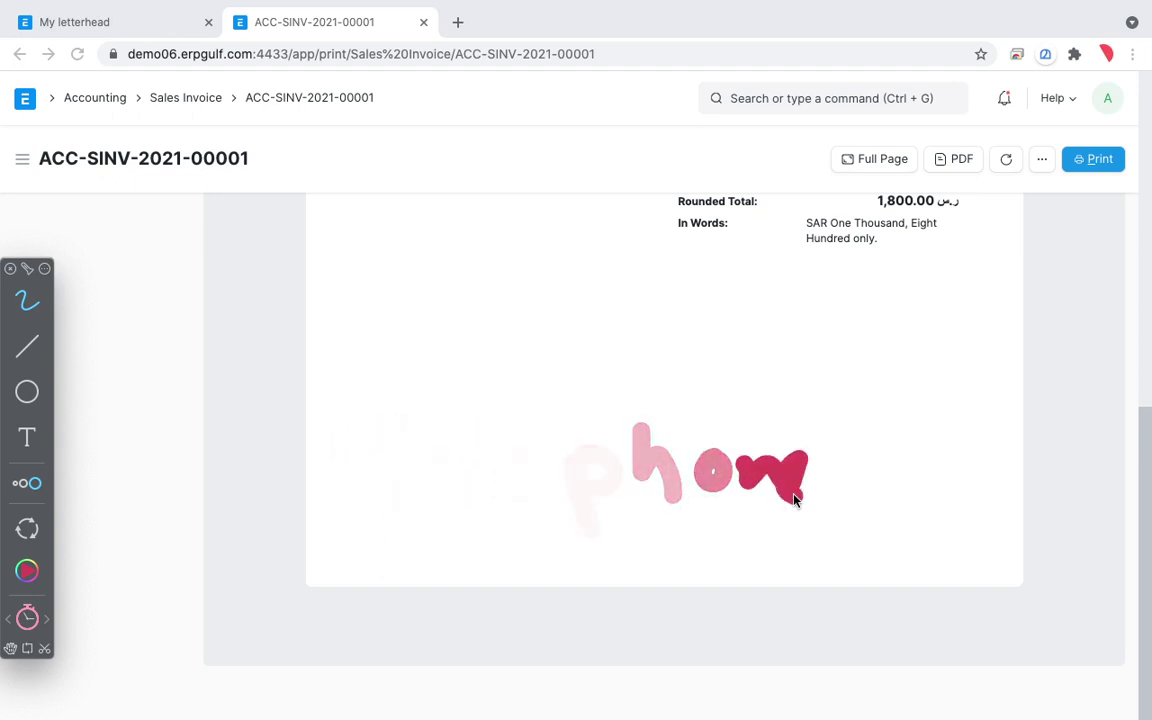
mouse_move(450, 543)
left_mouse_down()
mouse_move(507, 540)
mouse_move(557, 558)
left_mouse_up()
left_click_drag(625, 545, 645, 522)
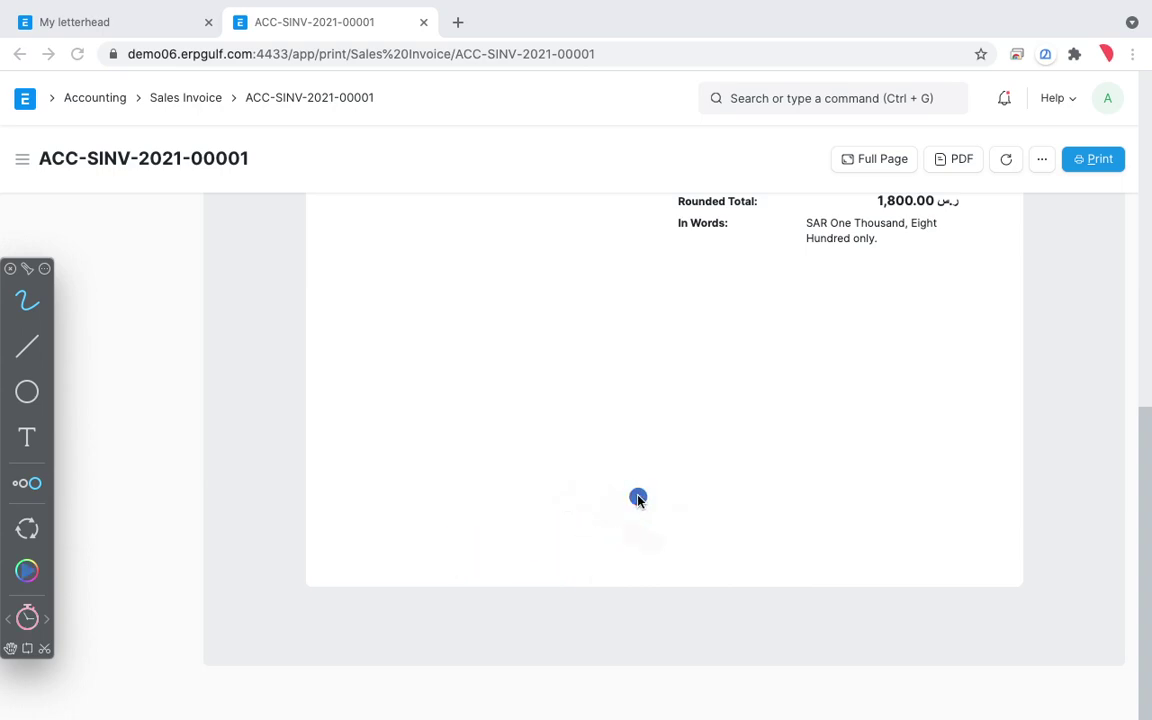
key("Escape")
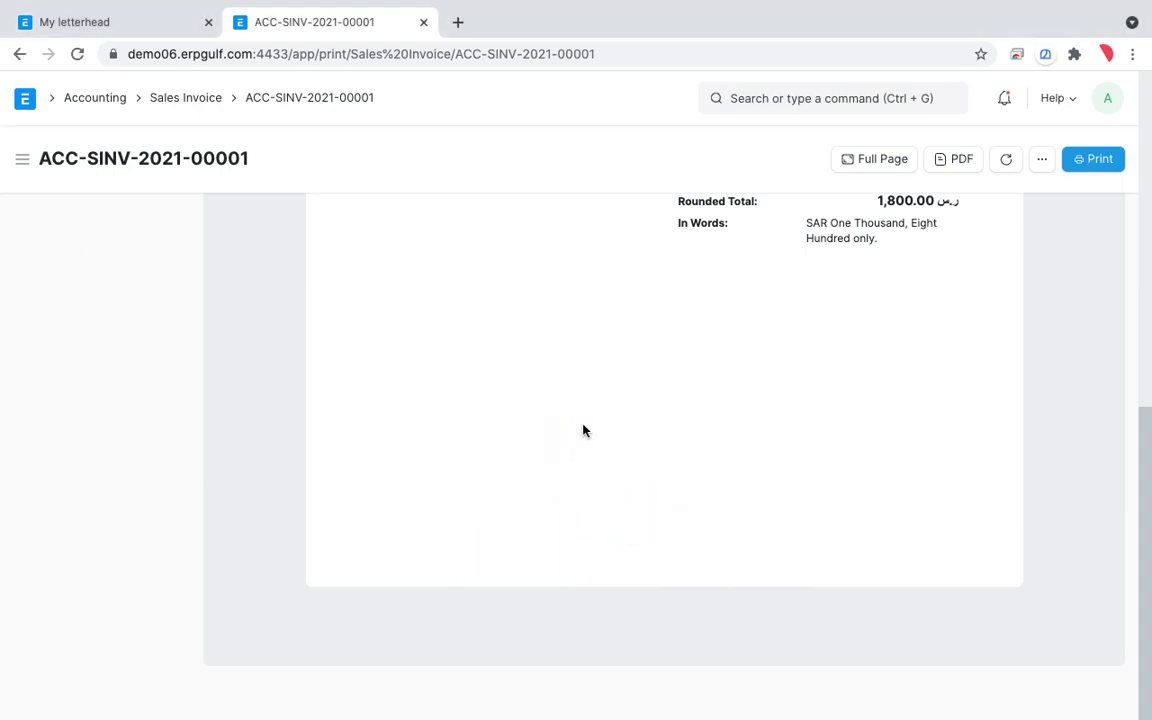
scroll(580, 430, "up", 10)
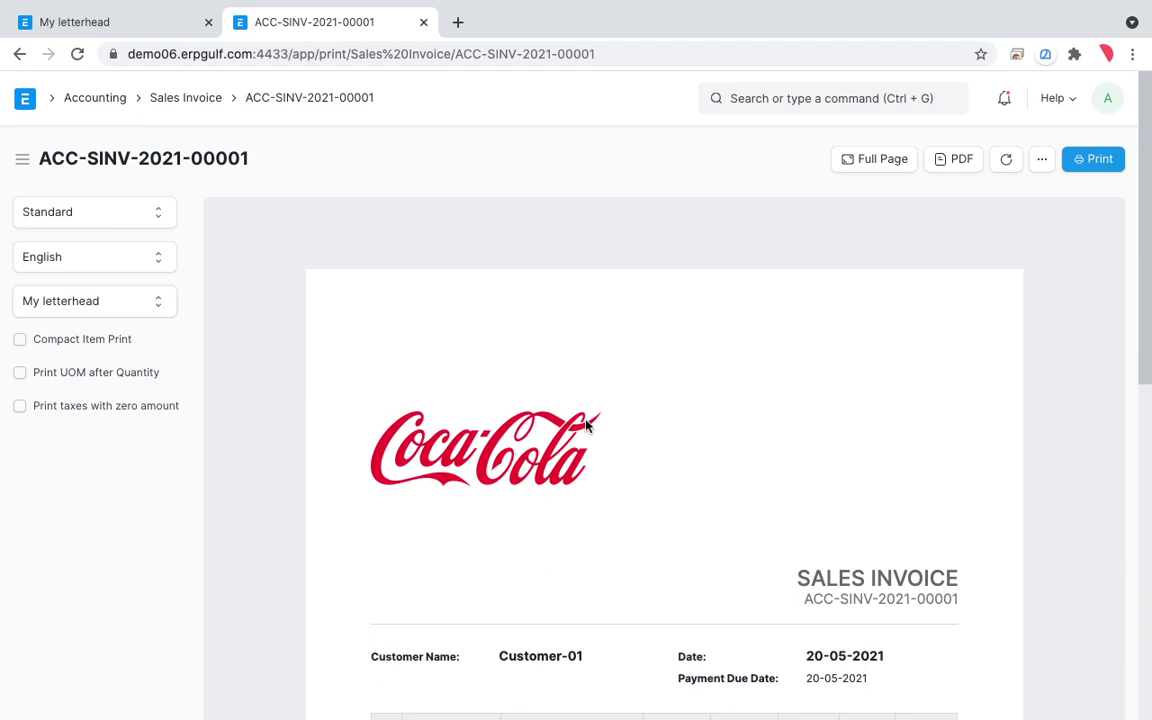
- Expand the Footer section of My letterhead and enter the telephone line in Footer HTML
left_click(137, 18)
scroll(476, 419, "down", 3)
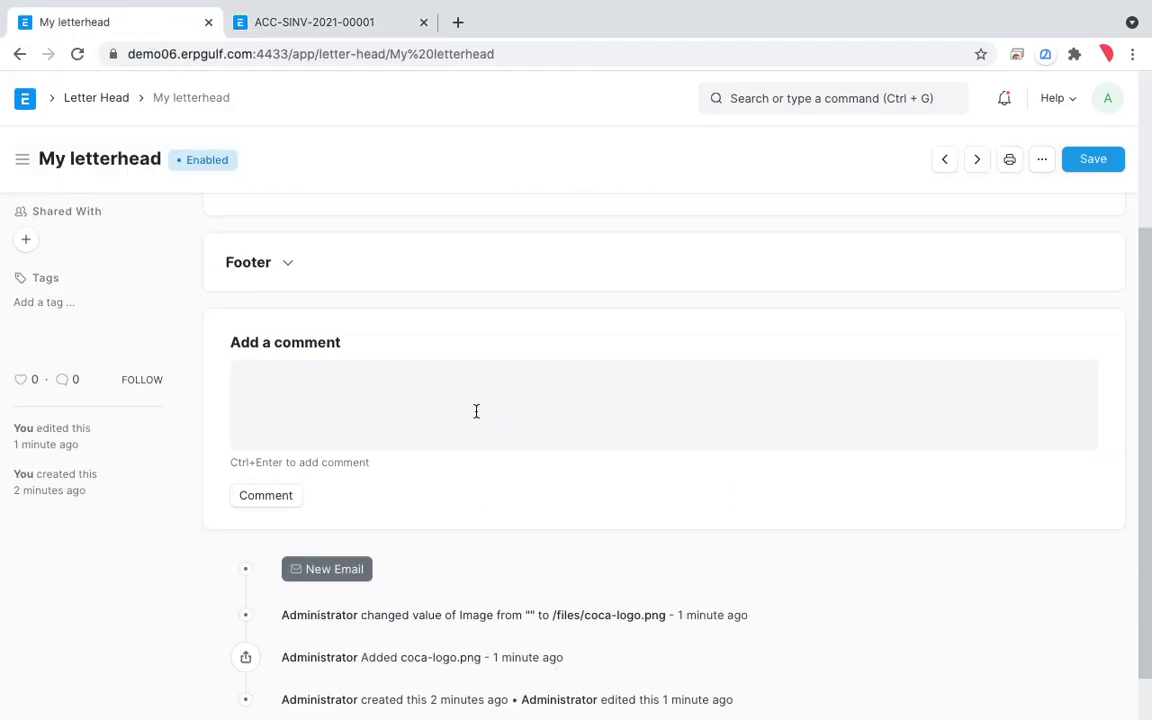
left_click(288, 261)
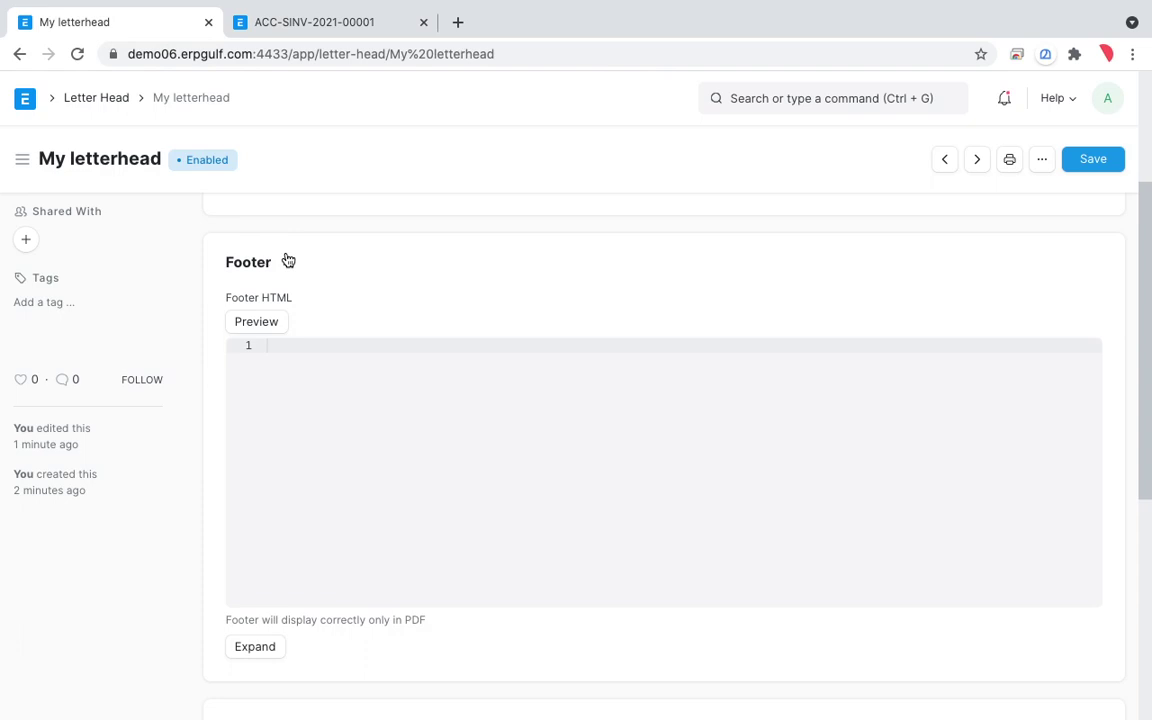
left_click(291, 414)
type("Te")
type("bers")
key("BackSpace")
key("BackSpace")
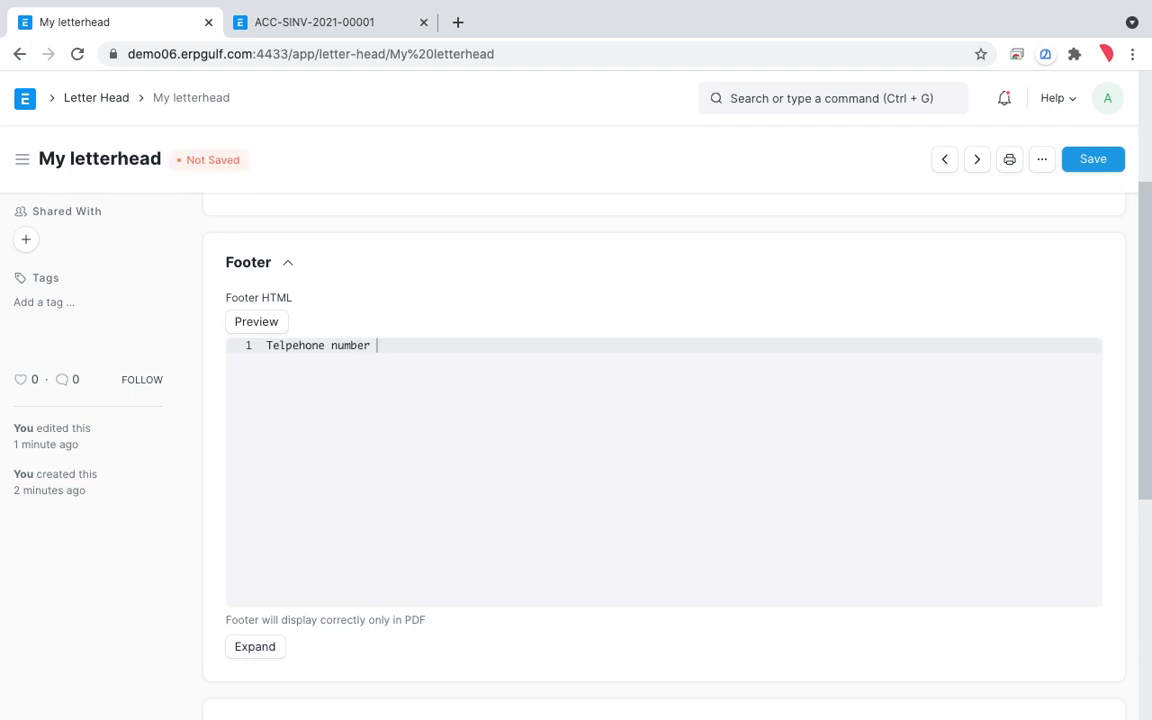
type("r 44775632")
- Add the sales e-mail line and a 'Visit our' website line to the footer, then save
key("Return")
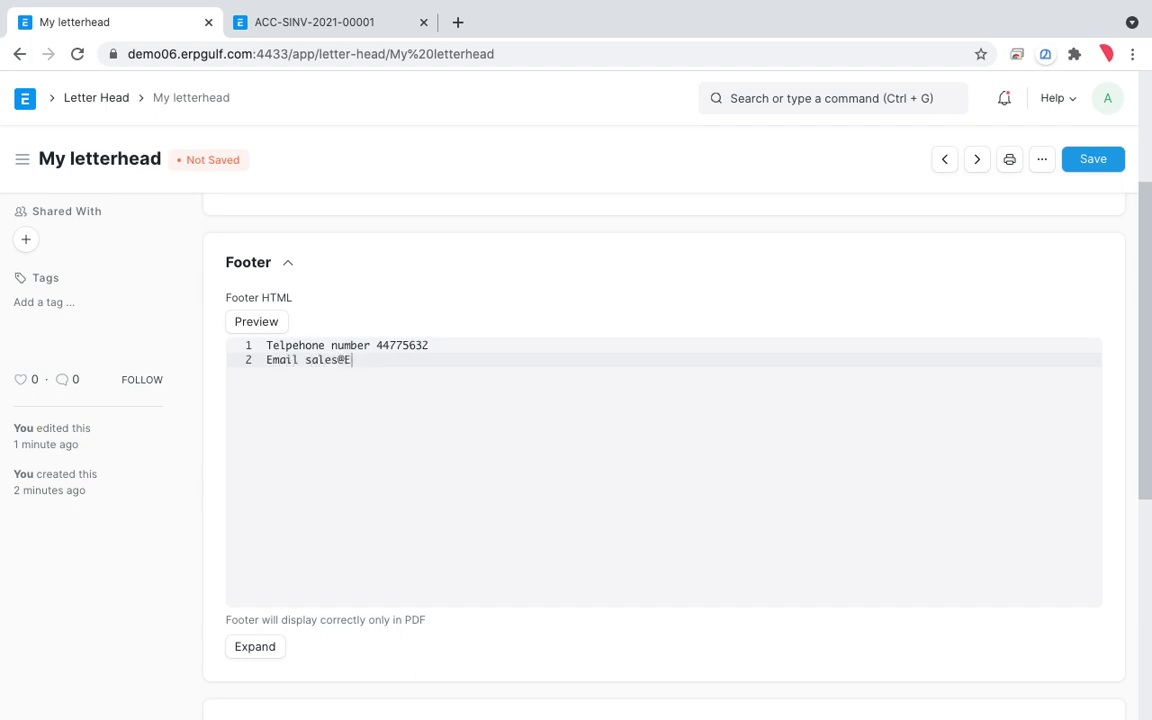
key("Return")
type("cvi")
key("BackSpace")
key("BackSpace")
key("BackSpace")
type("isit our")
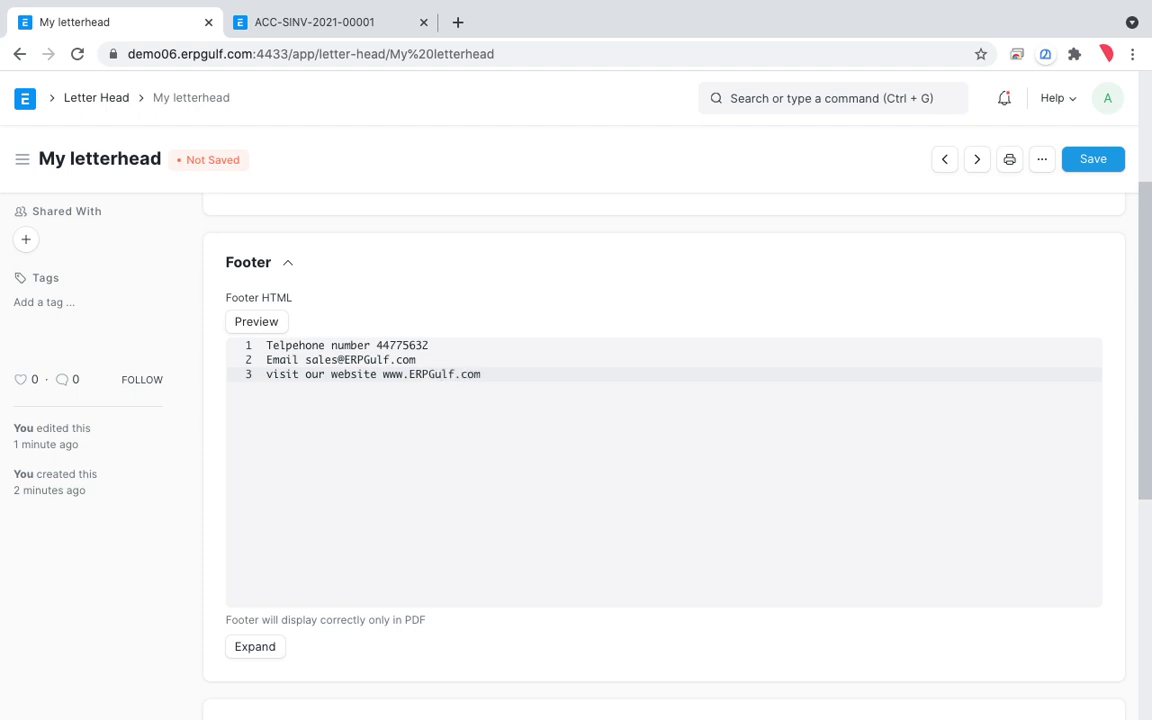
left_click(1095, 162)
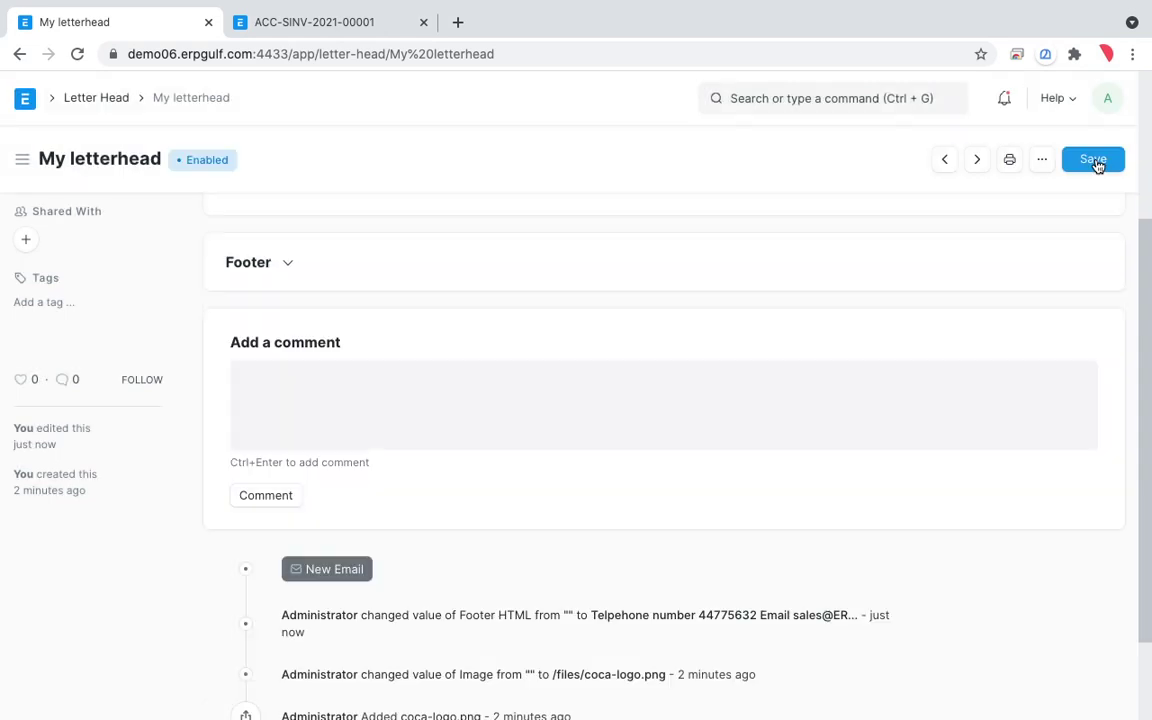
left_click(328, 18)
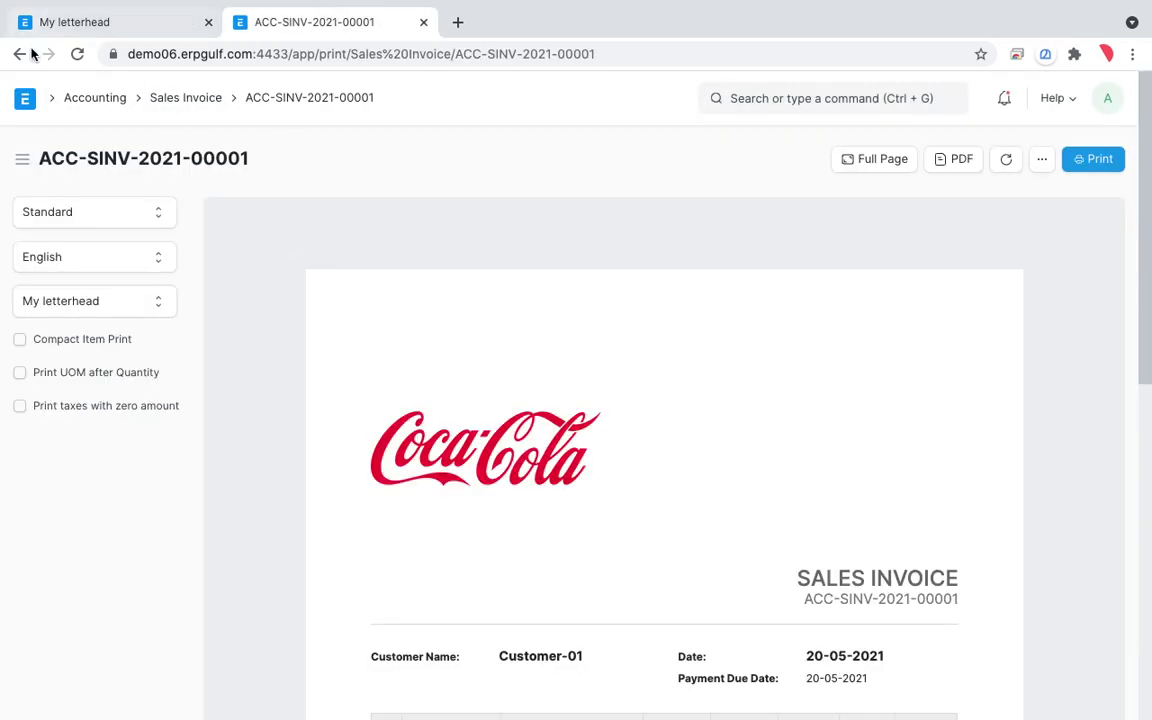
- Reload the invoice print preview and highlight the footer's telephone, e-mail and website line
left_click(77, 53)
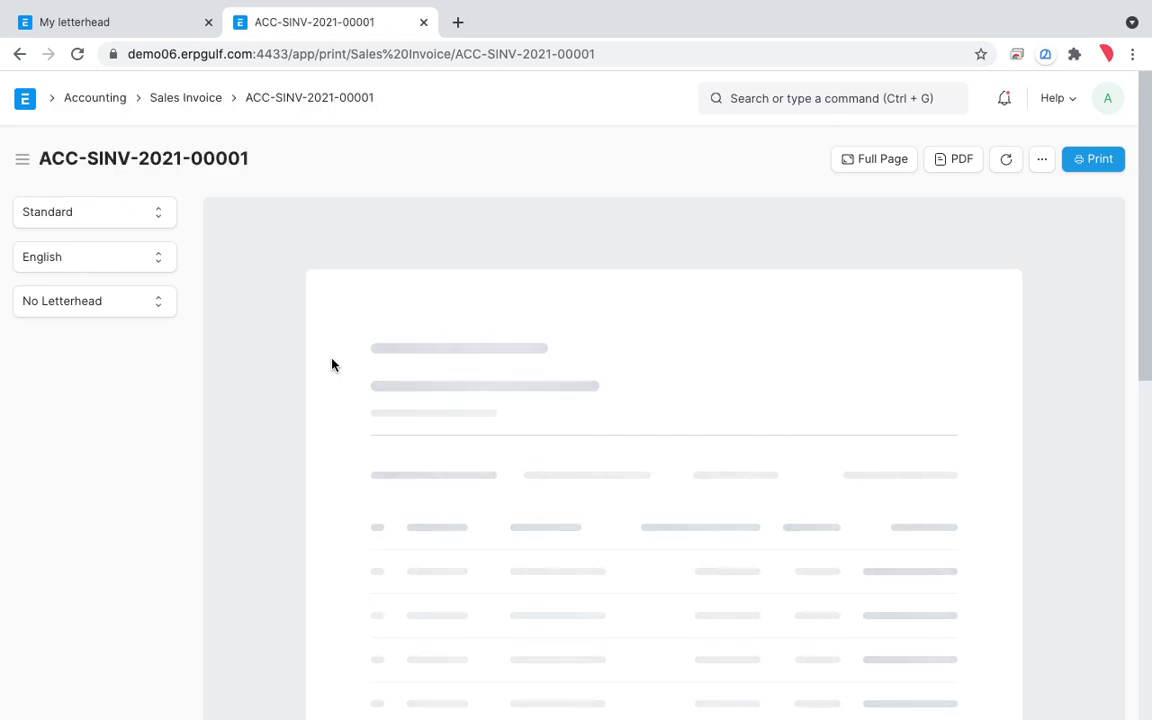
scroll(332, 364, "down", 4)
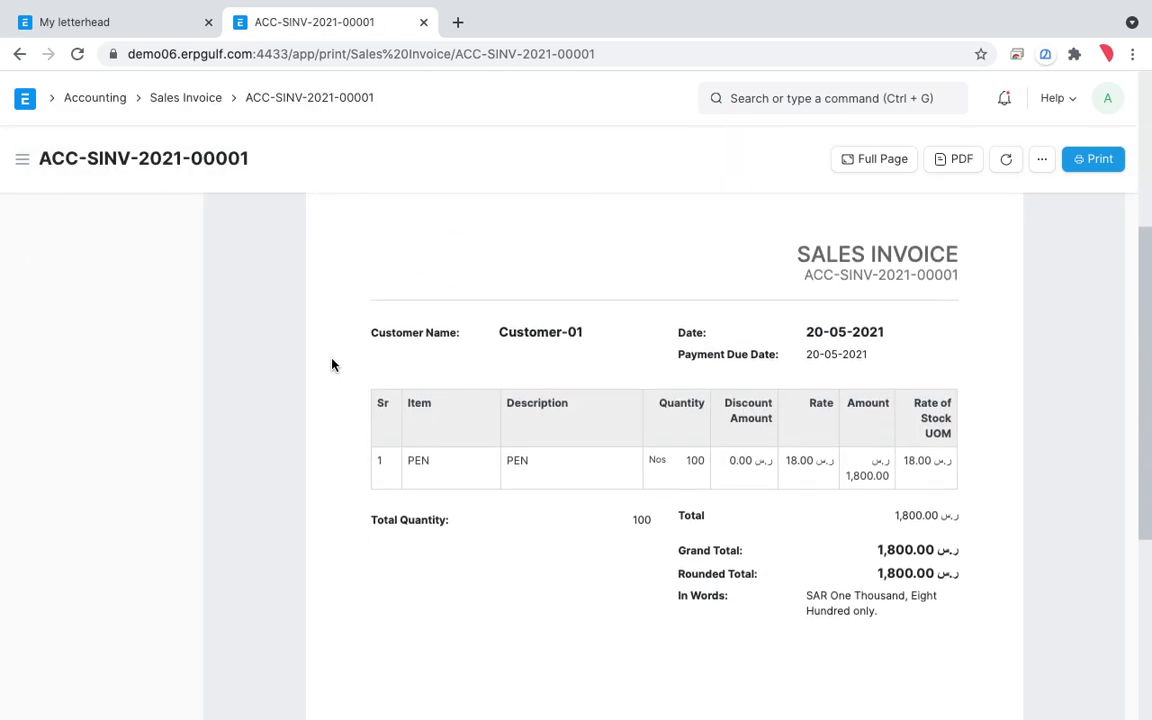
scroll(332, 364, "down", 4)
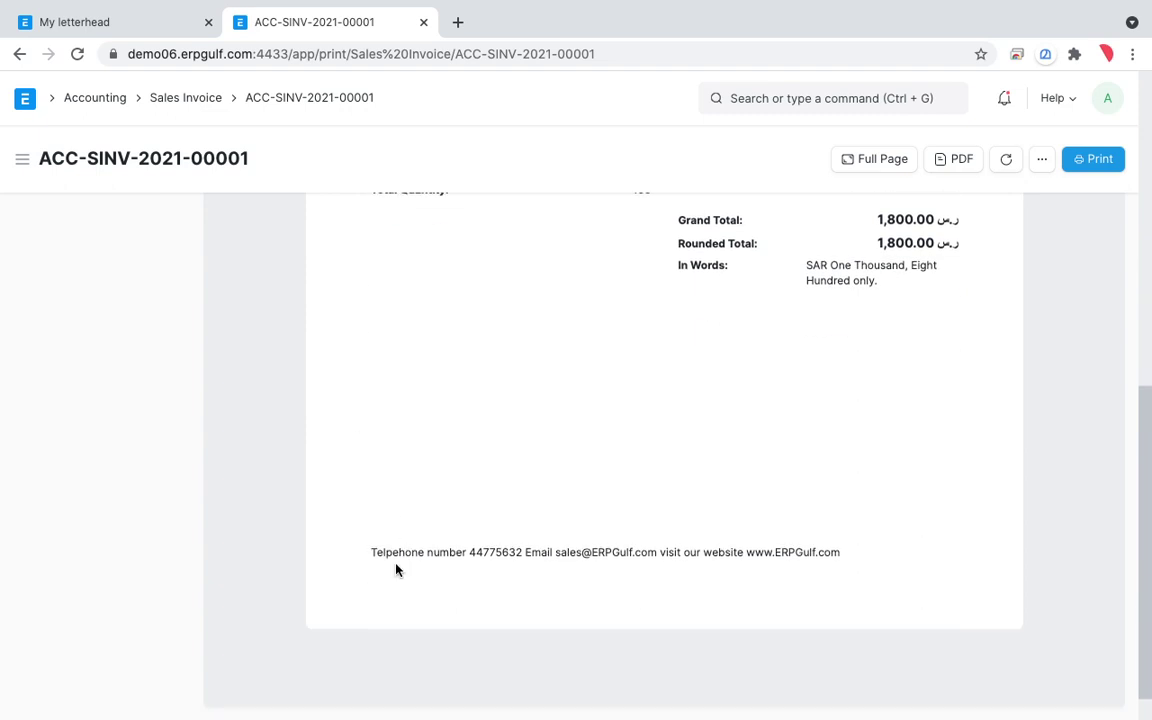
left_click_drag(370, 553, 845, 561)
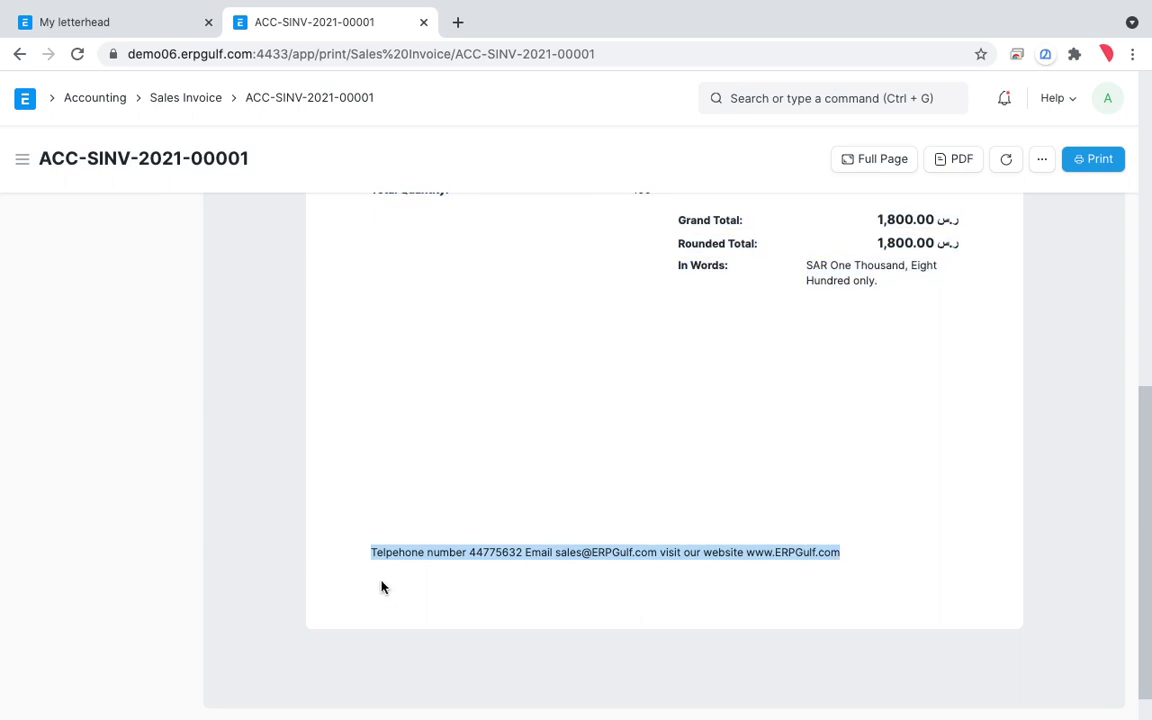
left_click(564, 584)
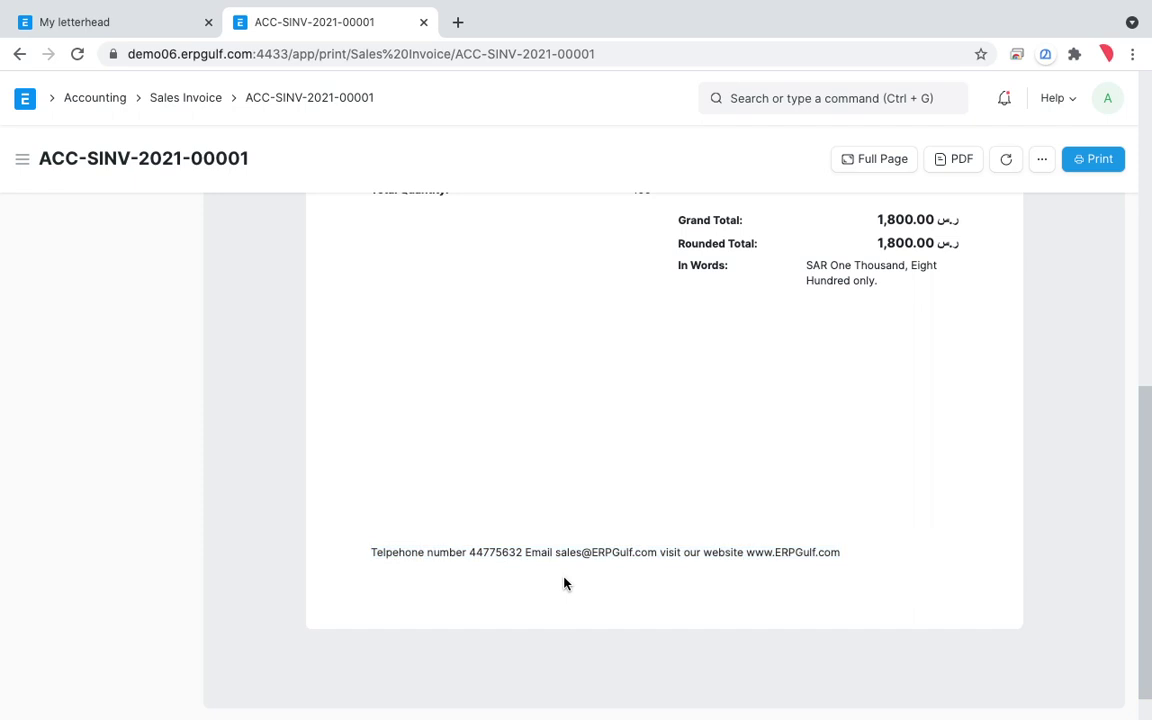
- Expand the Footer section of My letterhead and toggle the footer HTML between Preview and Edit
left_click(131, 33)
scroll(330, 425, "down", 1)
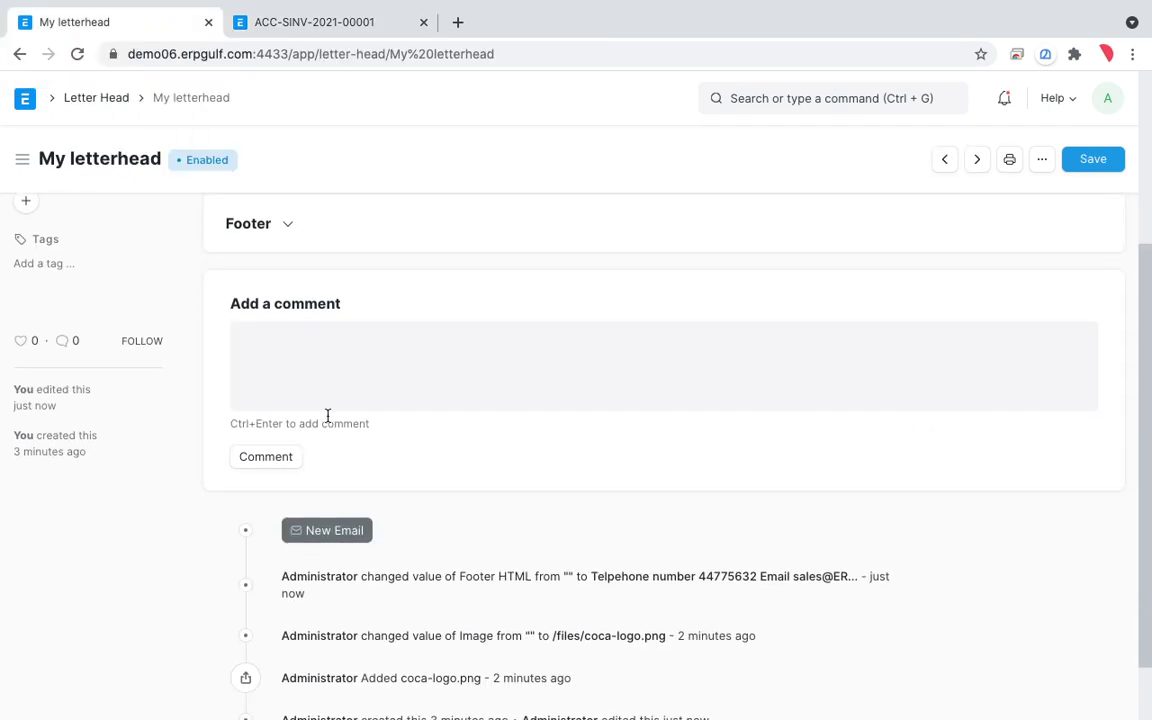
left_click(288, 225)
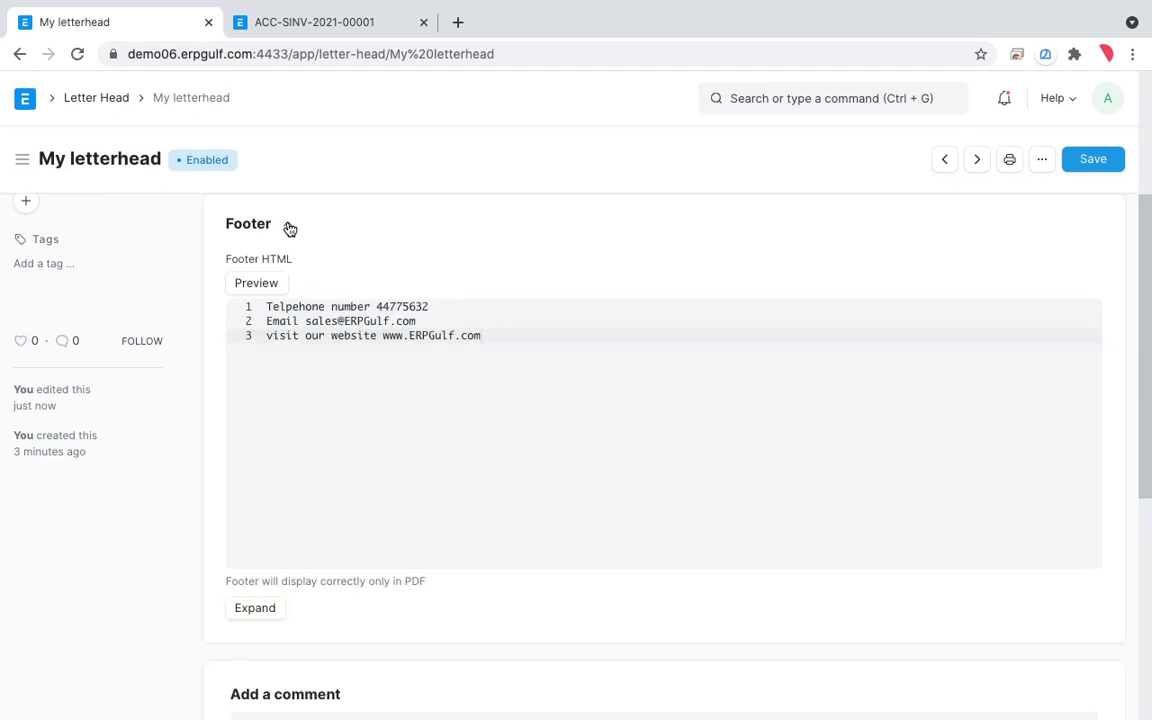
left_click(267, 285)
left_click(250, 287)
- Add blank lines after the last footer line, then remove one
left_click(363, 421)
key("Return")
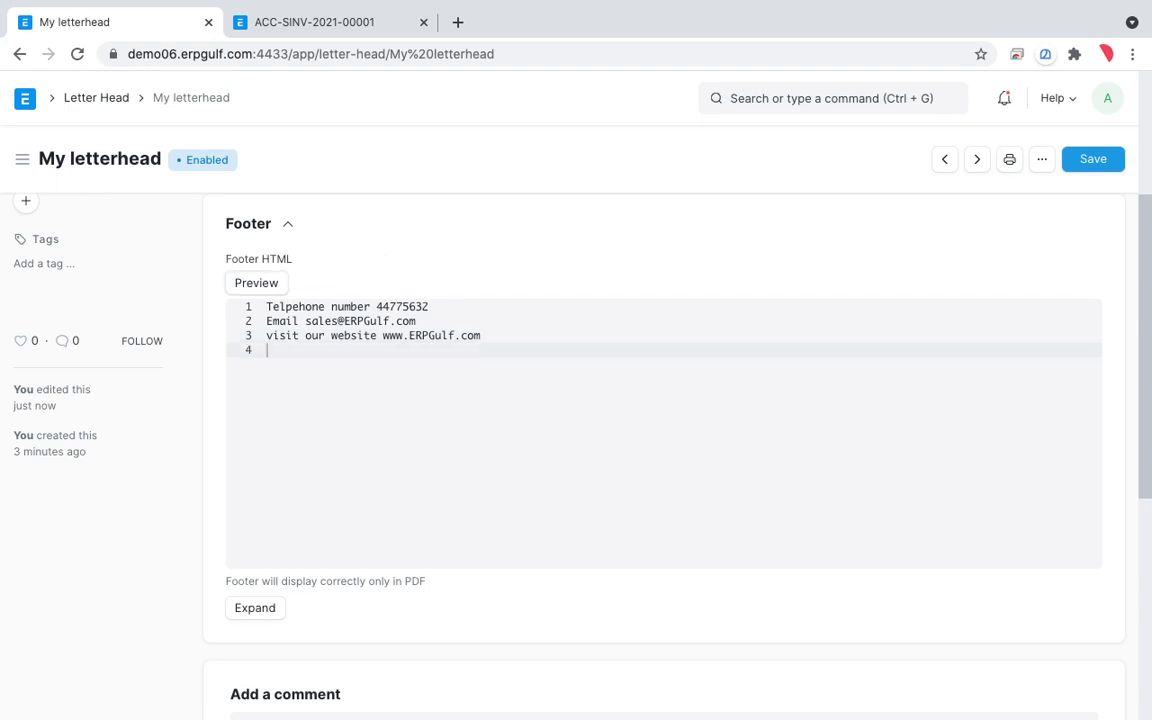
key("Return")
key("BackSpace")
key("BackSpace")
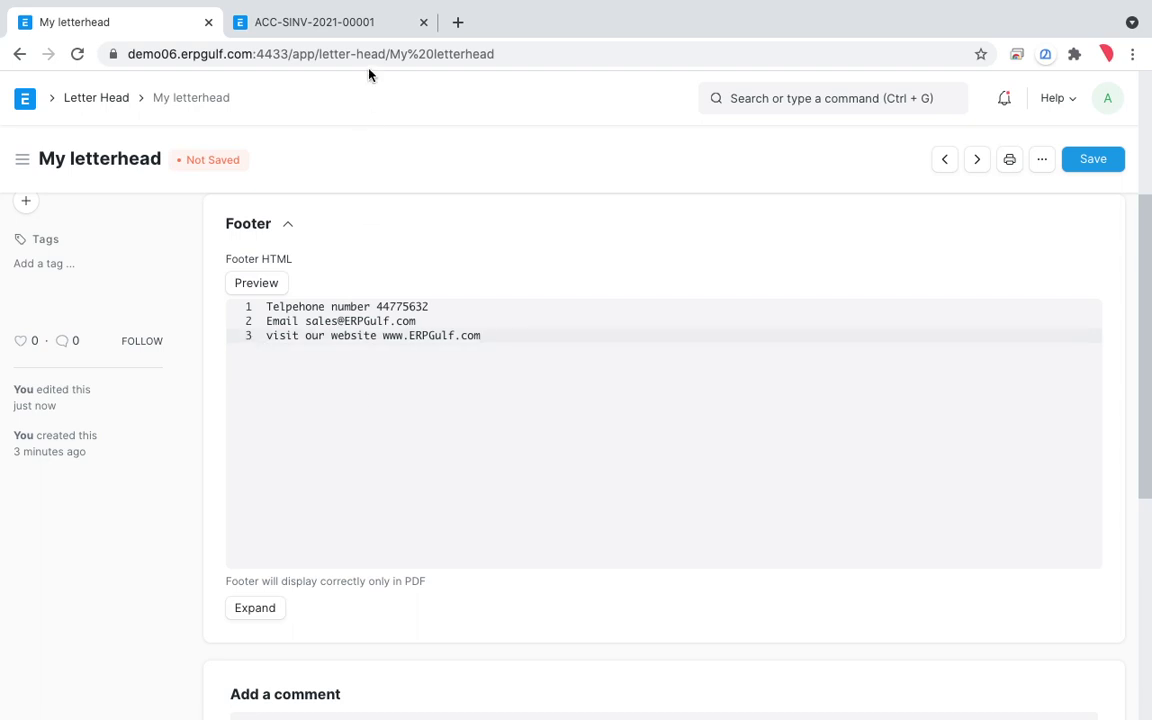
- Go to w3schools.com in a new tab and open its HTML example in the Tryit Editor
left_click(458, 22)
type("wo")
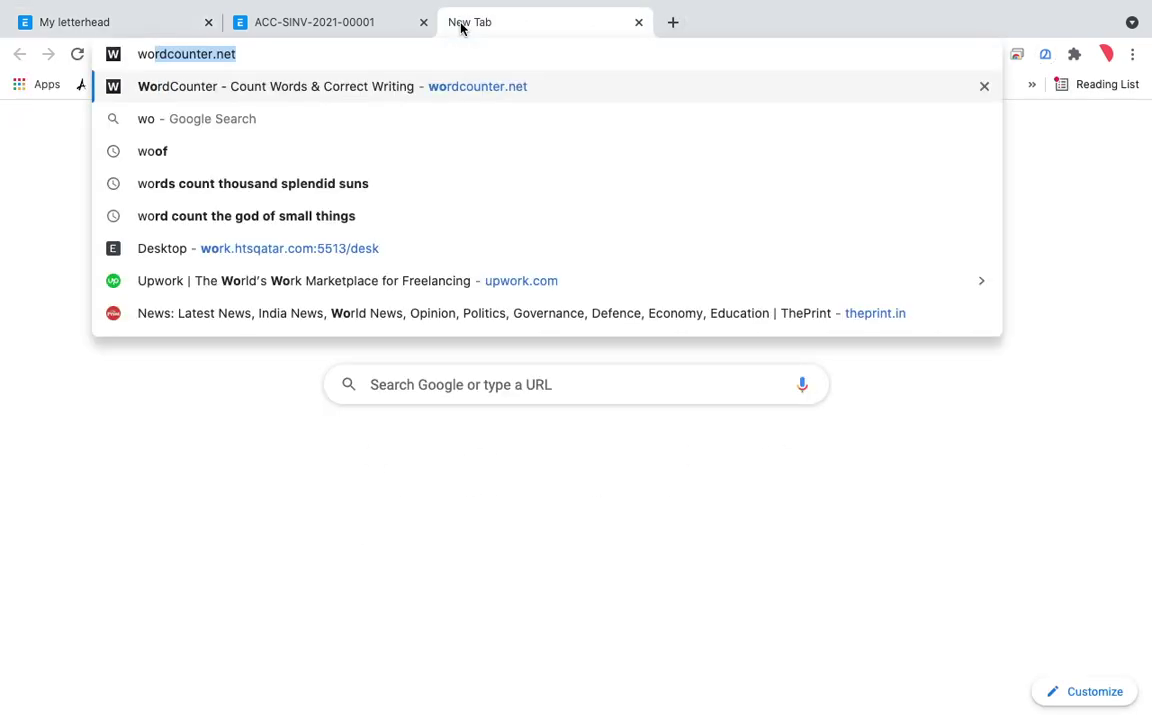
key("BackSpace")
key("BackSpace")
key("BackSpace")
type("w3schools.com")
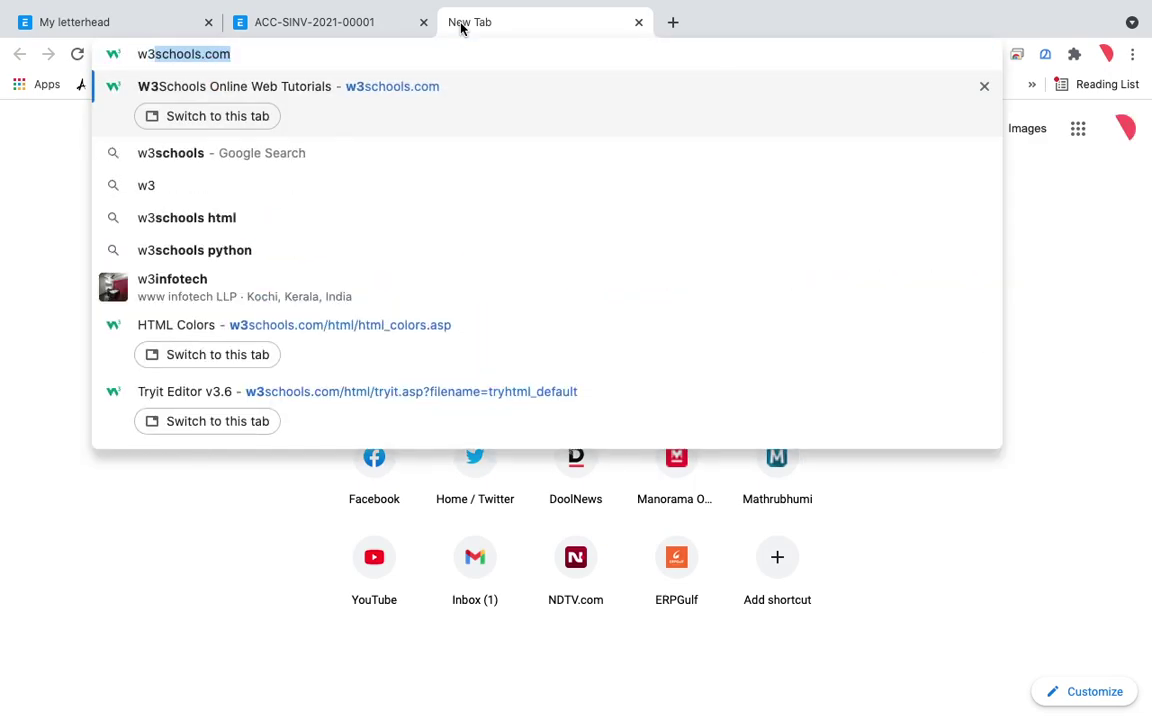
key("Return")
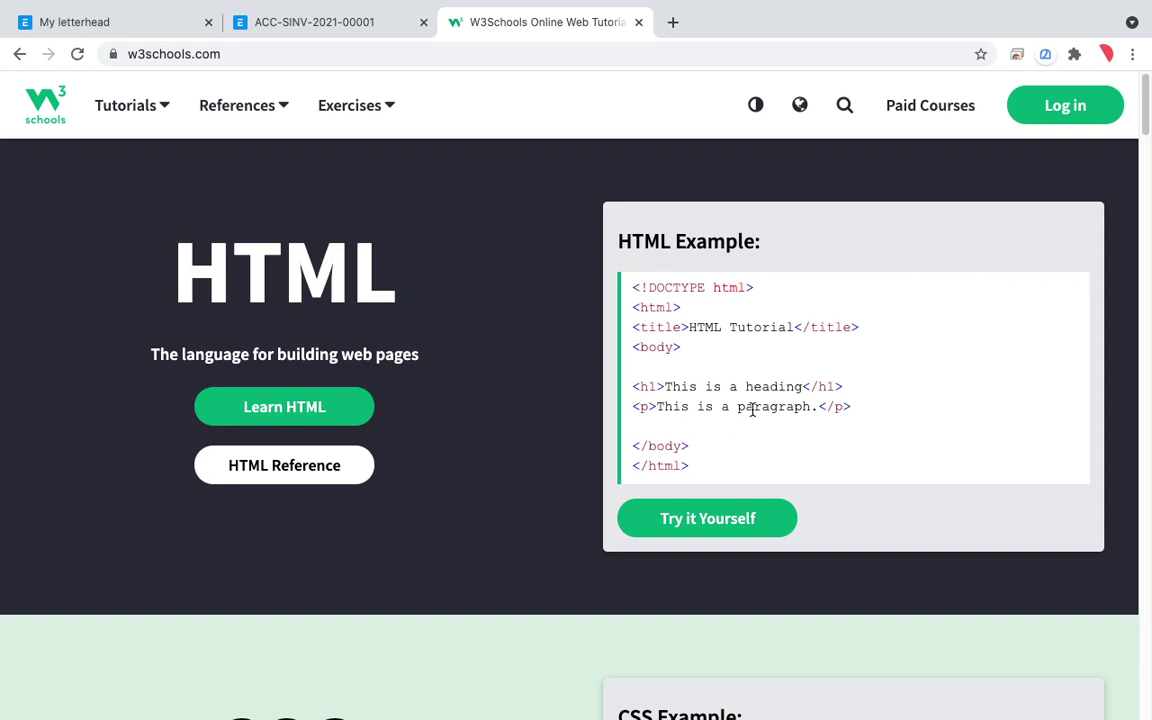
left_click(700, 525)
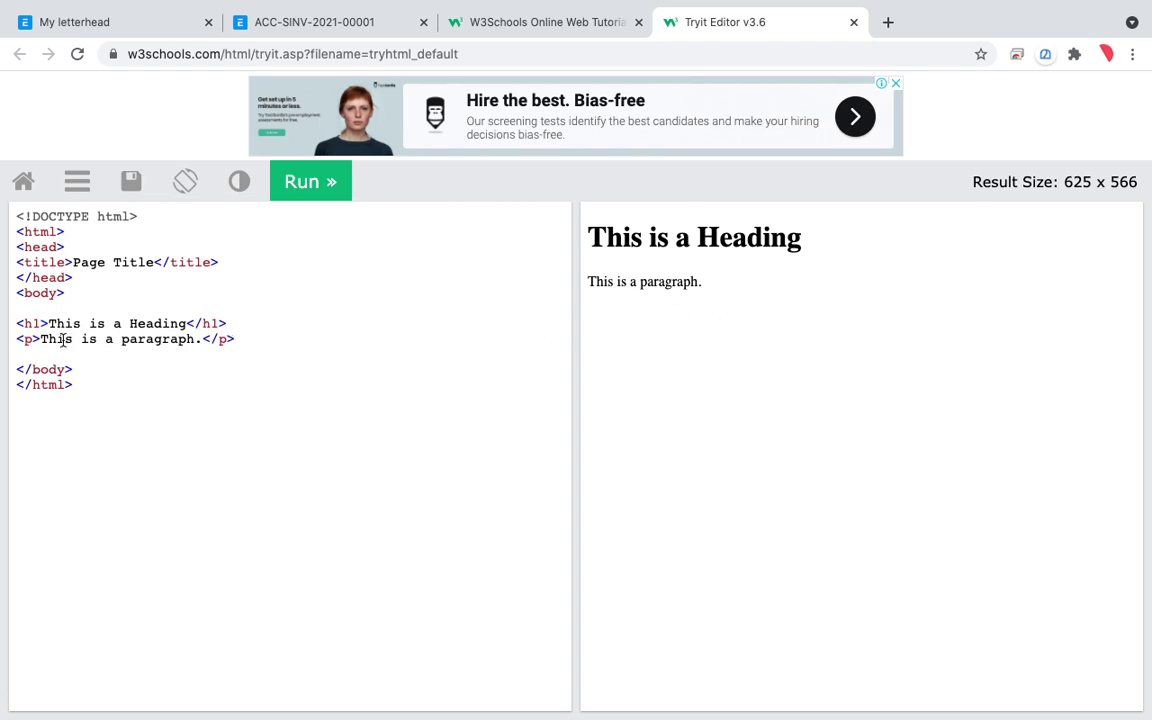
- Duplicate the <p> paragraph line twice in the Tryit Editor code
left_click(15, 339)
key("shift+End")
key("ctrl+c")
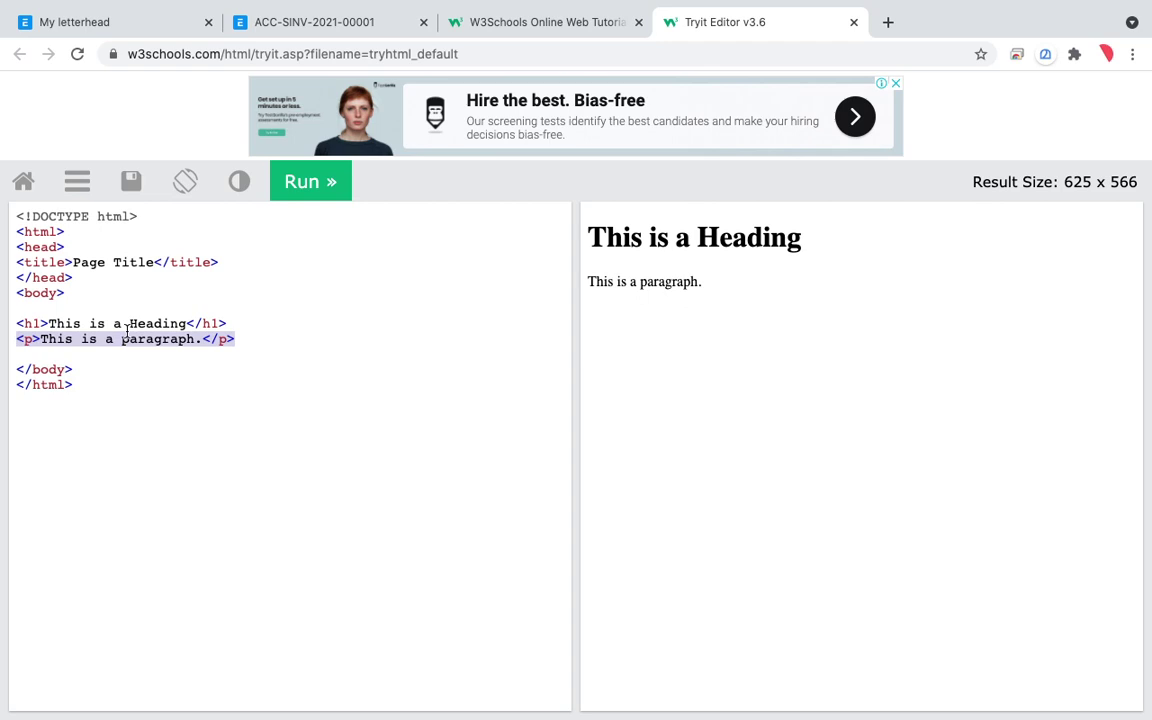
left_click(275, 335)
key("Return")
key("ctrl+v")
key("Return")
key("ctrl+v")
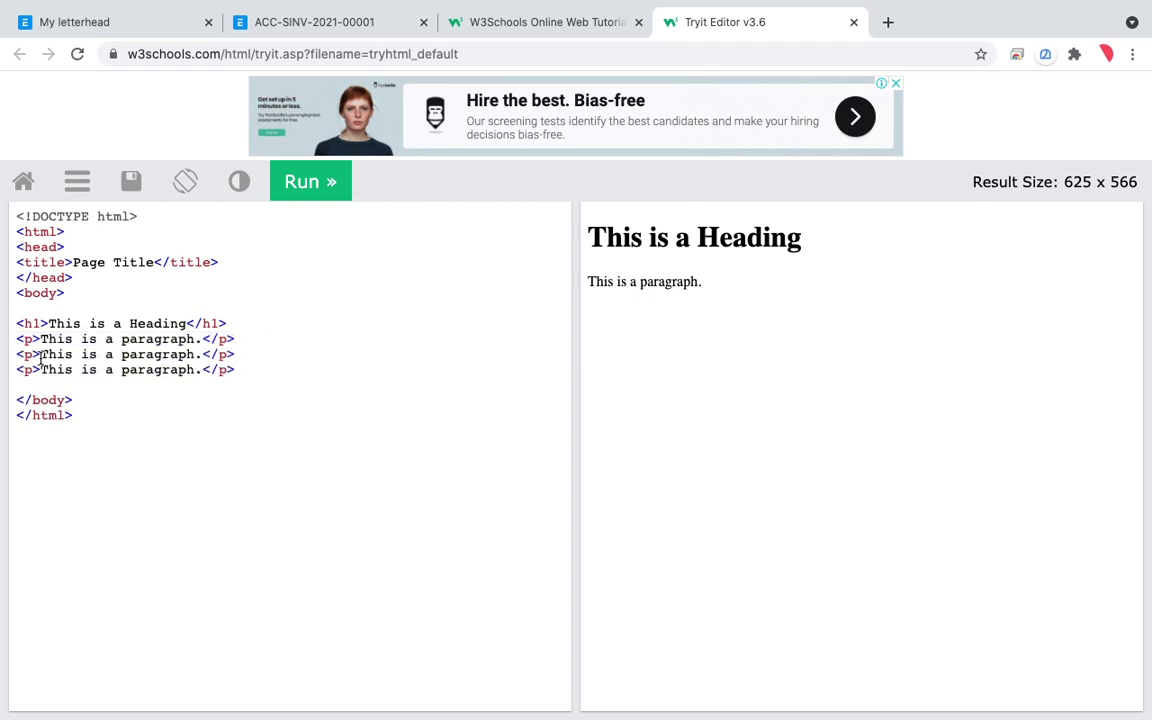
- Overwrite the two copies with a Telephone line and an Email contact line
left_click(40, 355)
left_click(199, 355, "shift")
type("Telepho")
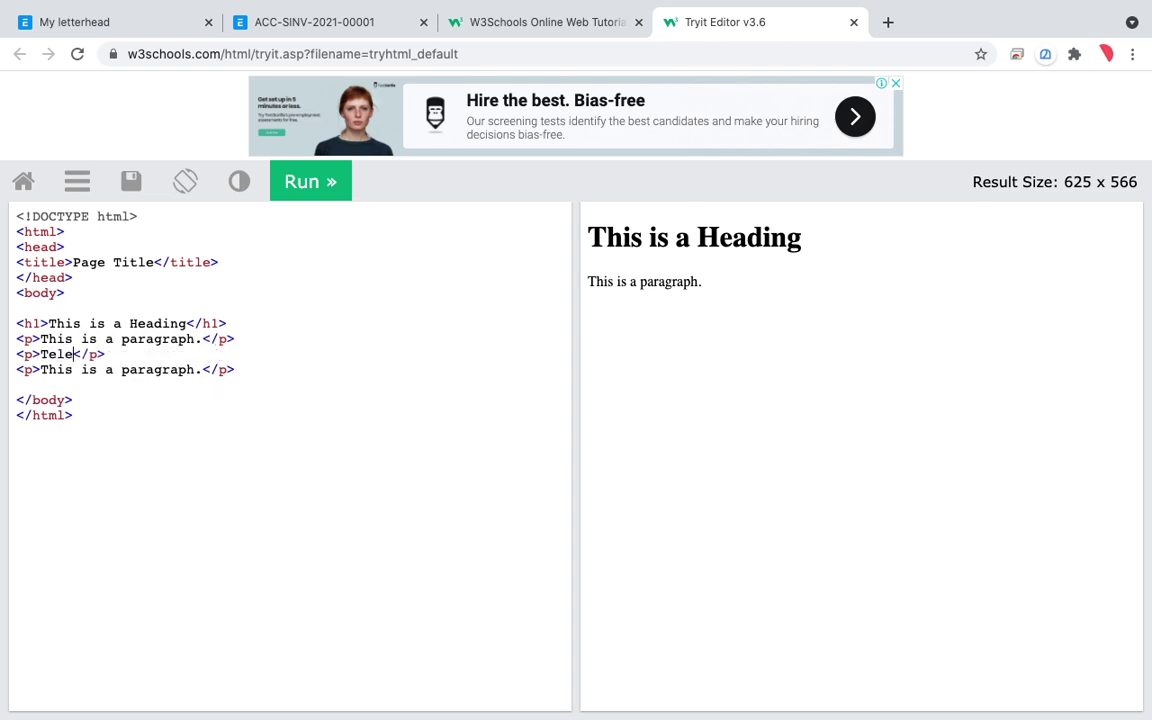
type("ne :  447")
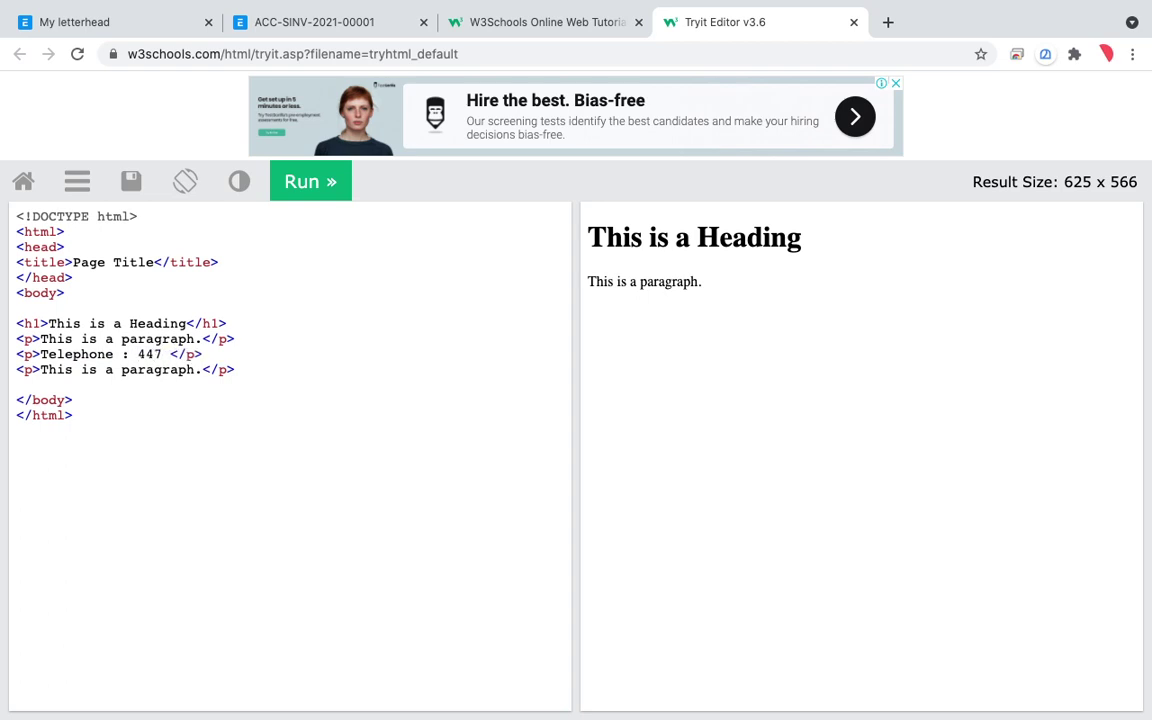
type("75632")
left_click_drag(201, 369, 40, 369)
type("Ema")
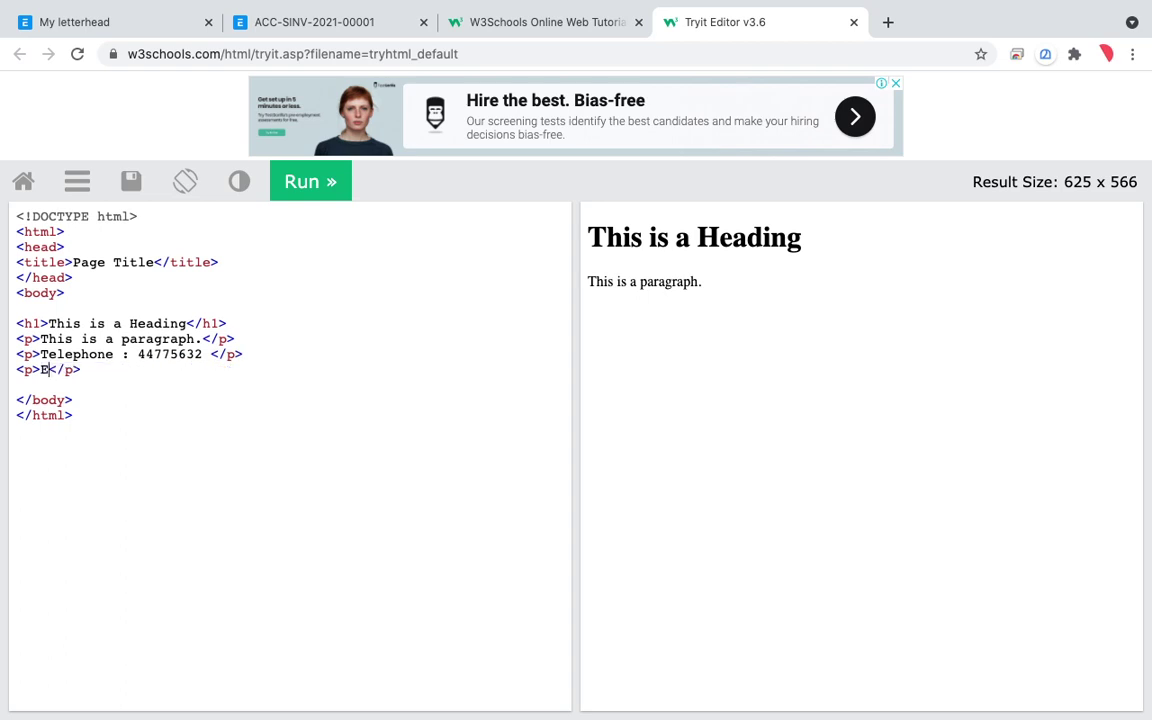
type("il o")
key("BackSpace")
key("BackSpace")
type("L:")
key("BackSpace")
key("BackSpace")
key("BackSpace")
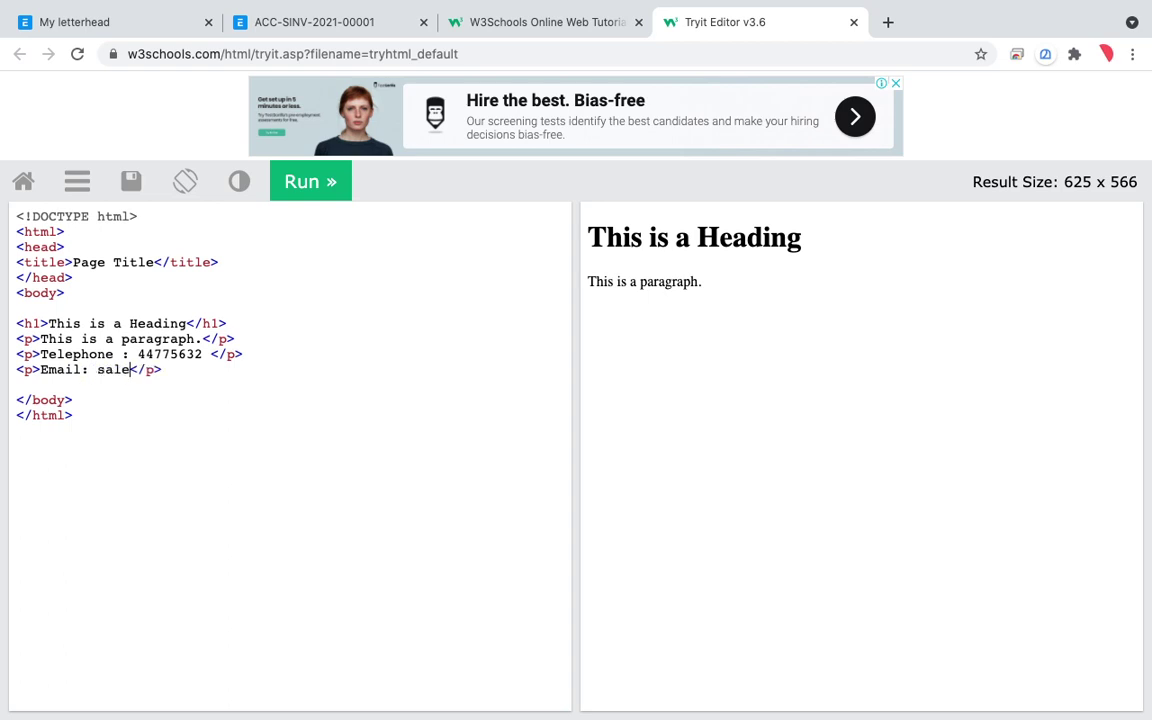
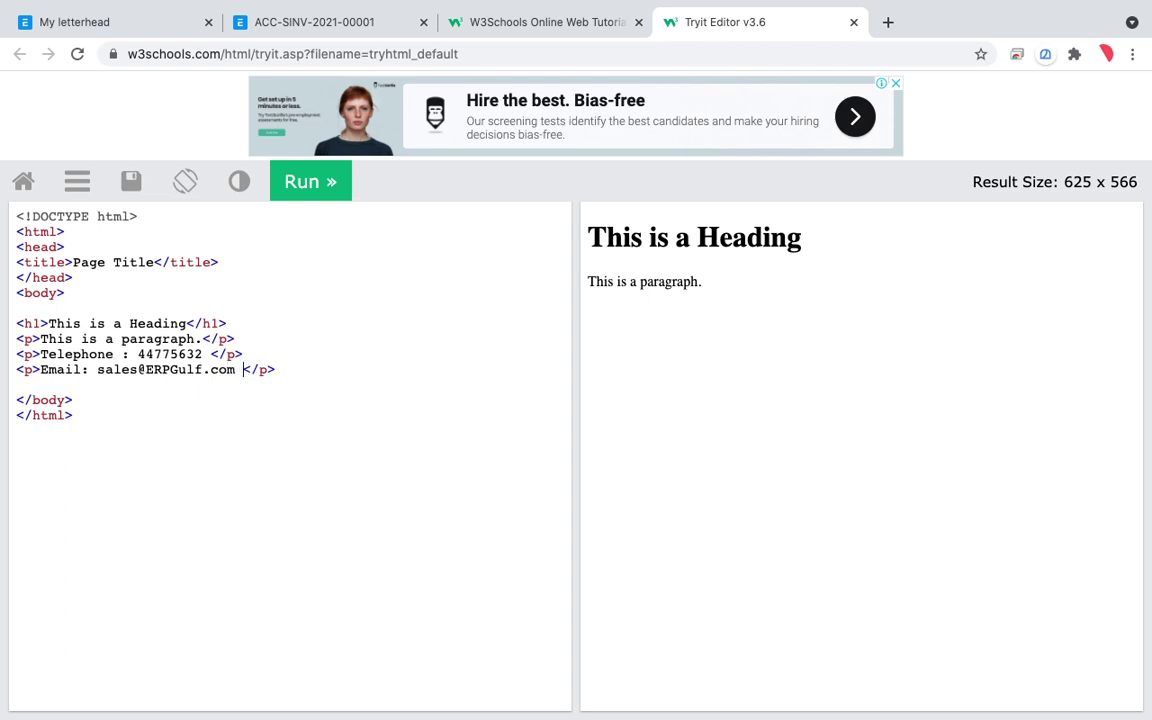
- Run the edited HTML, copy all of the code, and return to the invoice preview
left_click(309, 188)
left_click(239, 398)
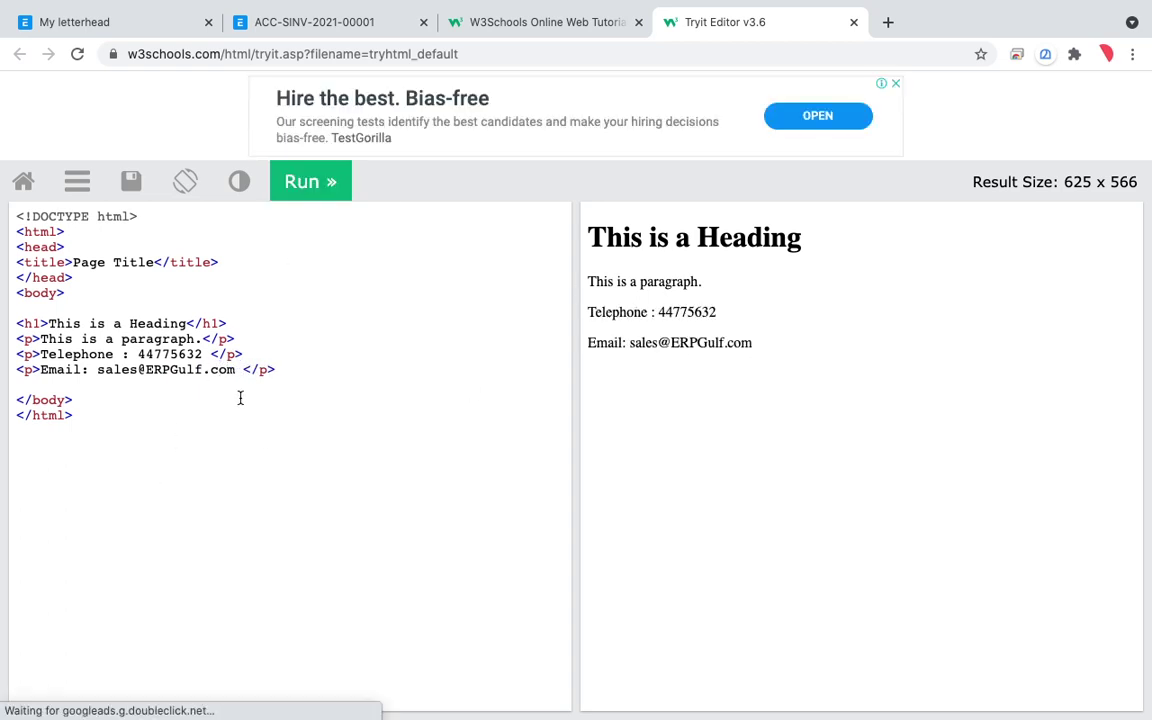
left_click_drag(236, 428, 2, 222)
right_click(94, 256)
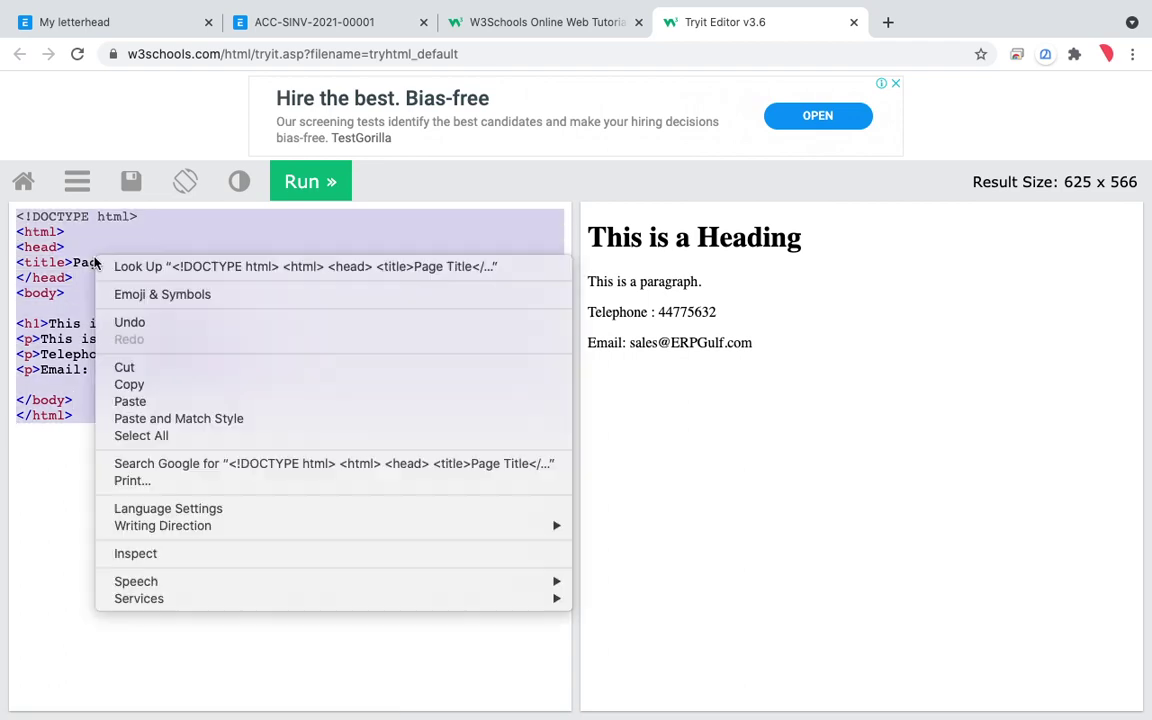
left_click(165, 386)
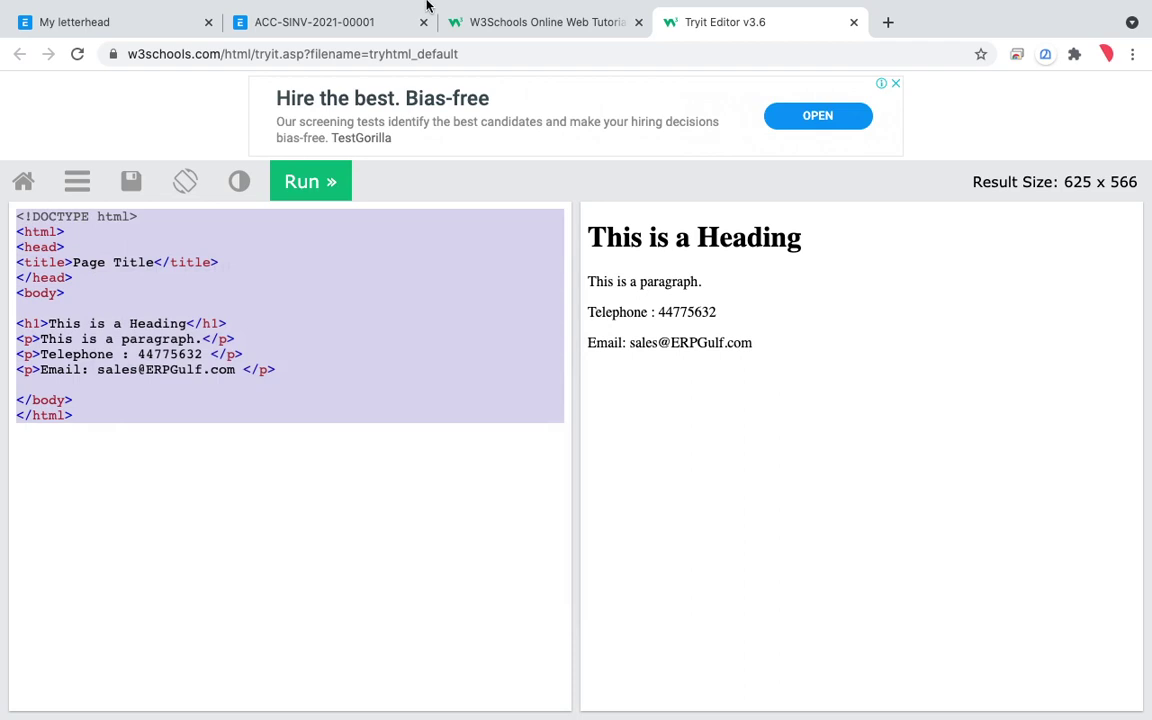
left_click(337, 24)
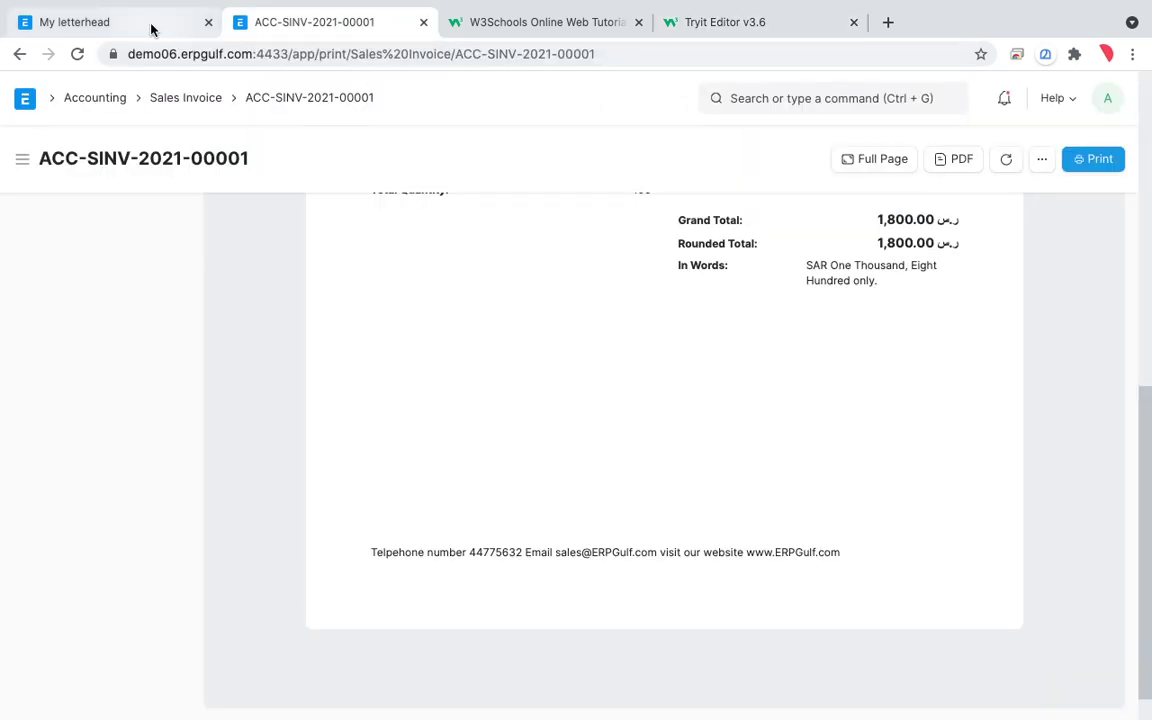
- Replace the My letterhead Footer HTML with the copied code, preview it and save
left_click(150, 25)
key("ctrl+a")
key("BackSpace")
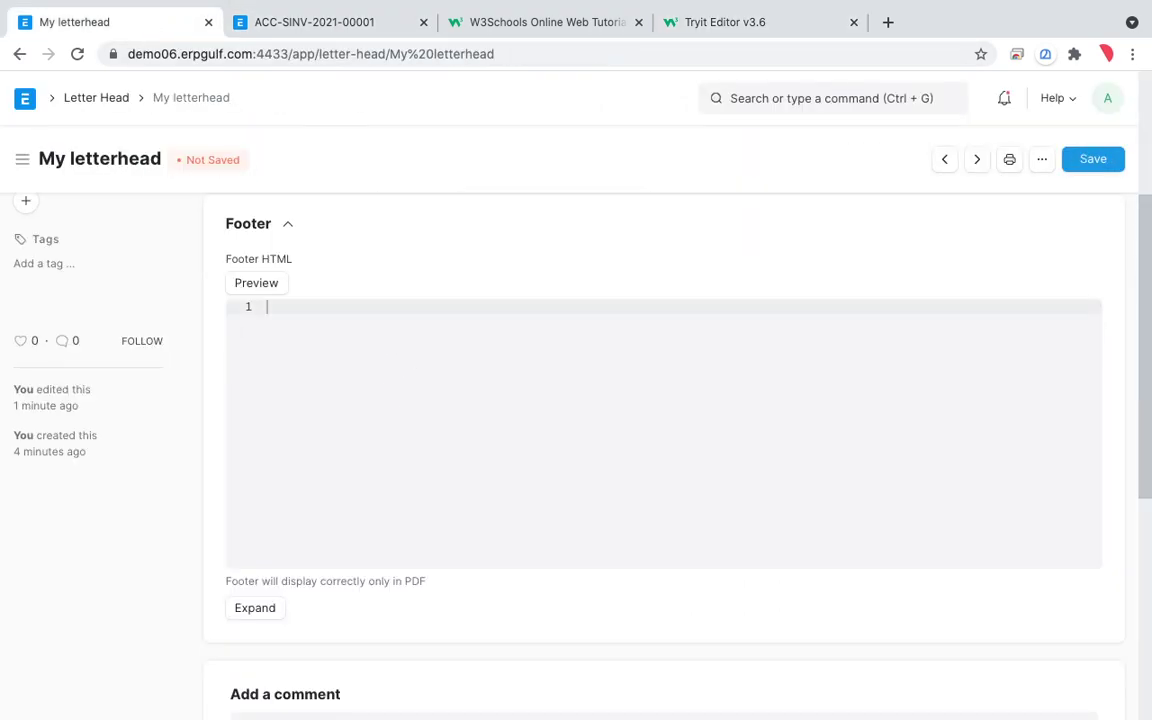
key("ctrl+v")
left_click(257, 285)
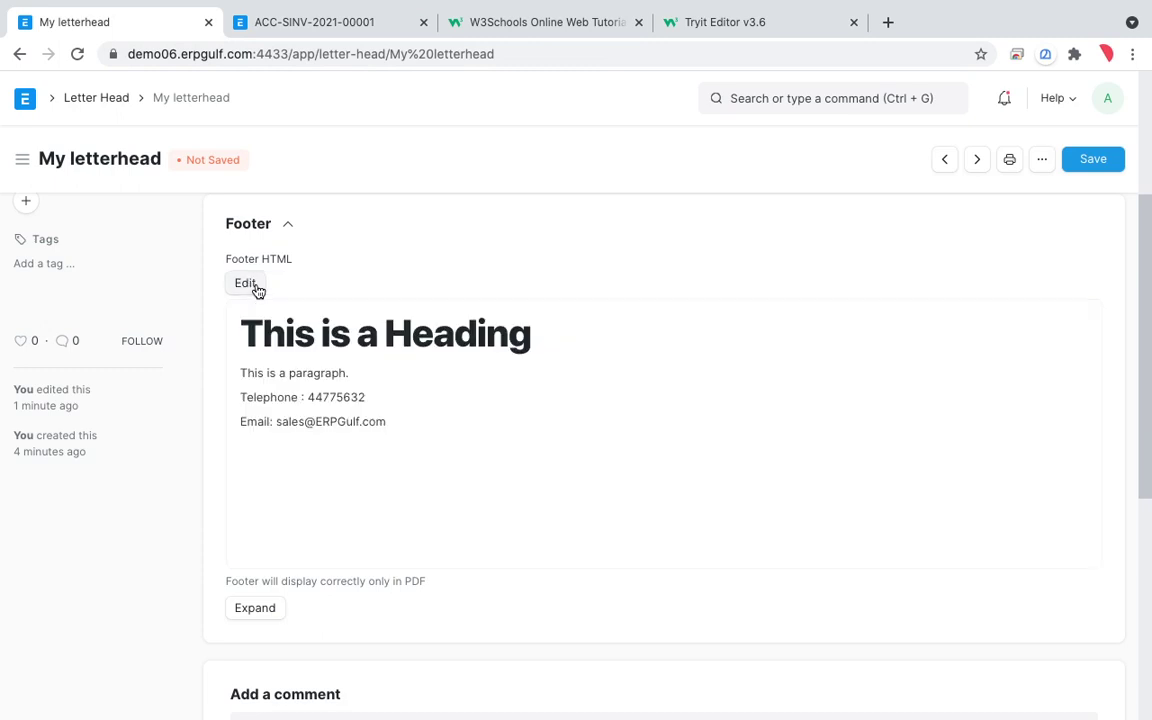
left_click(1085, 162)
- Reload the invoice print preview to check the new footer
left_click(297, 30)
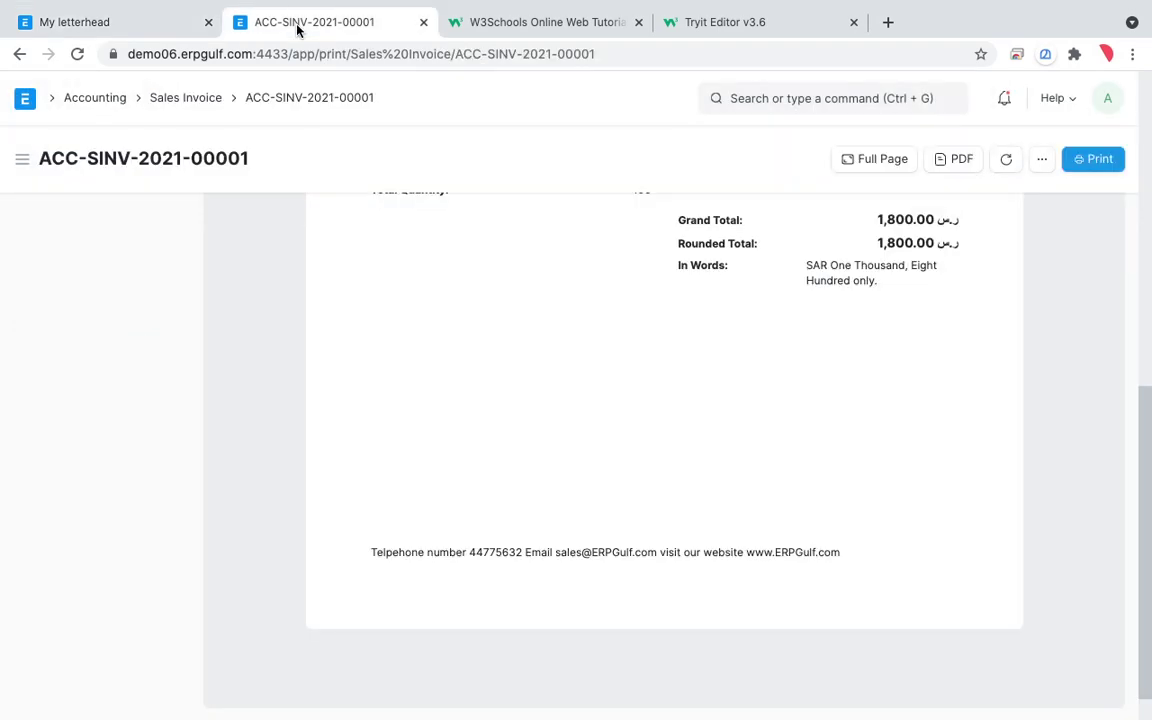
left_click(78, 55)
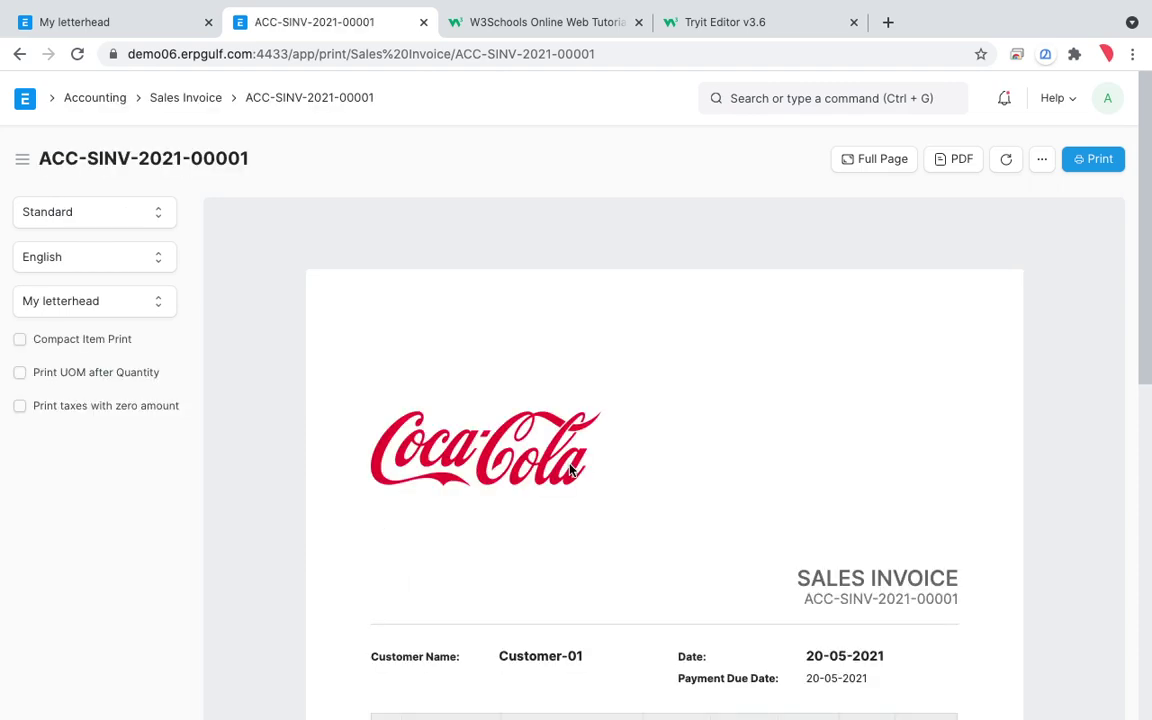
scroll(571, 470, "down", 10)
scroll(481, 401, "up", 1)
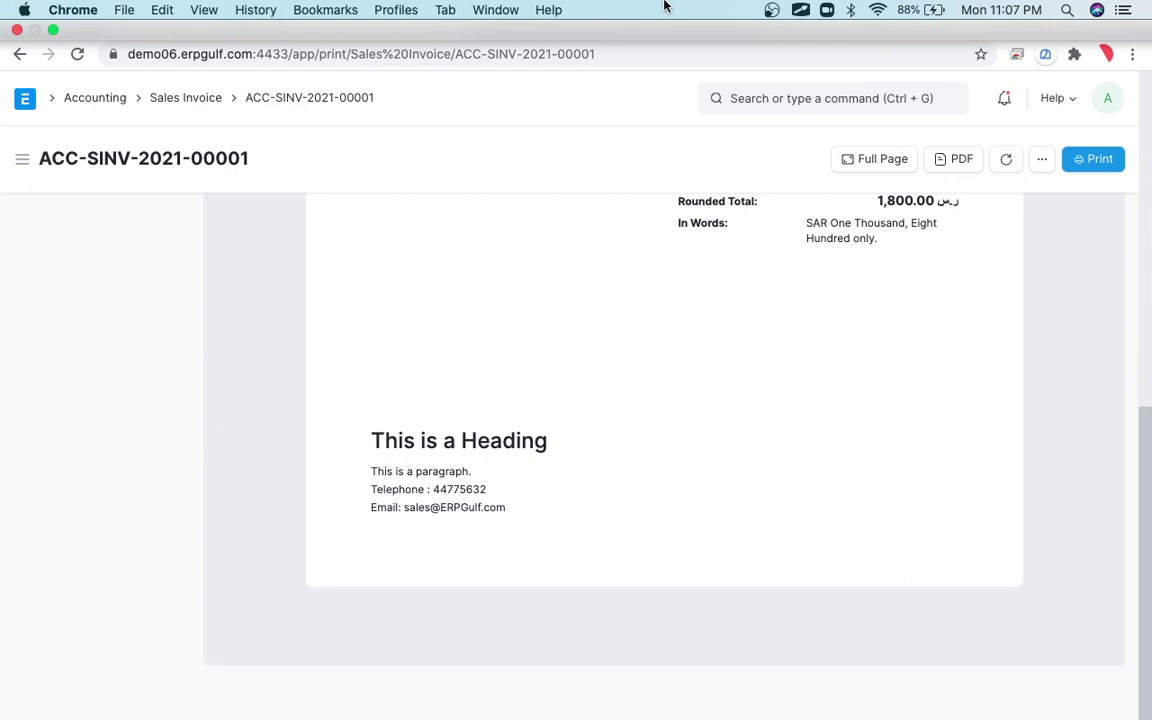
- Bring the invoice window forward, then switch to the W3Schools HTML Colors window
left_click(491, 12)
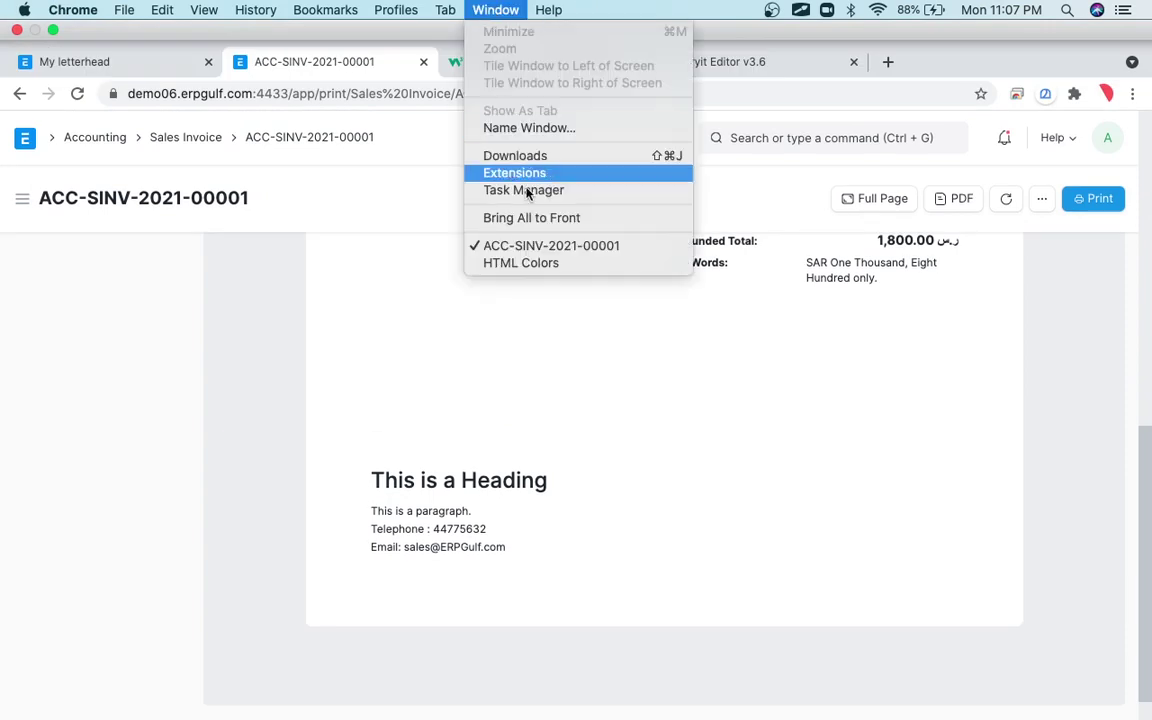
left_click(542, 246)
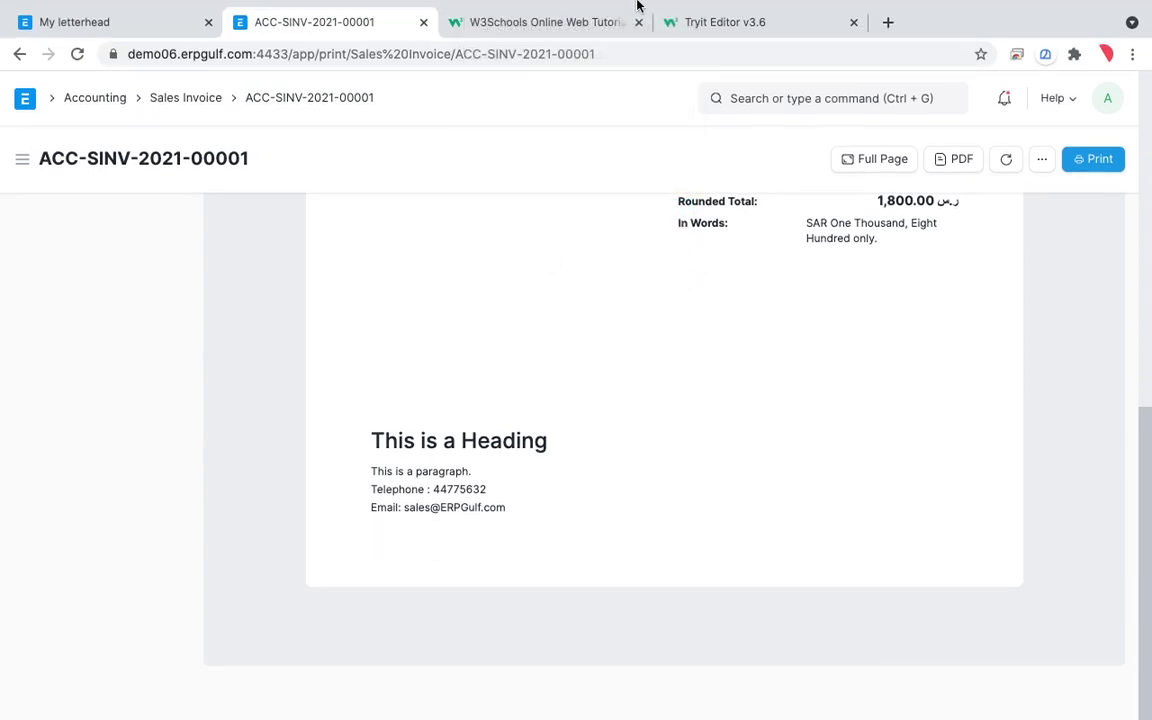
mouse_move(625, 2)
left_click(497, 10)
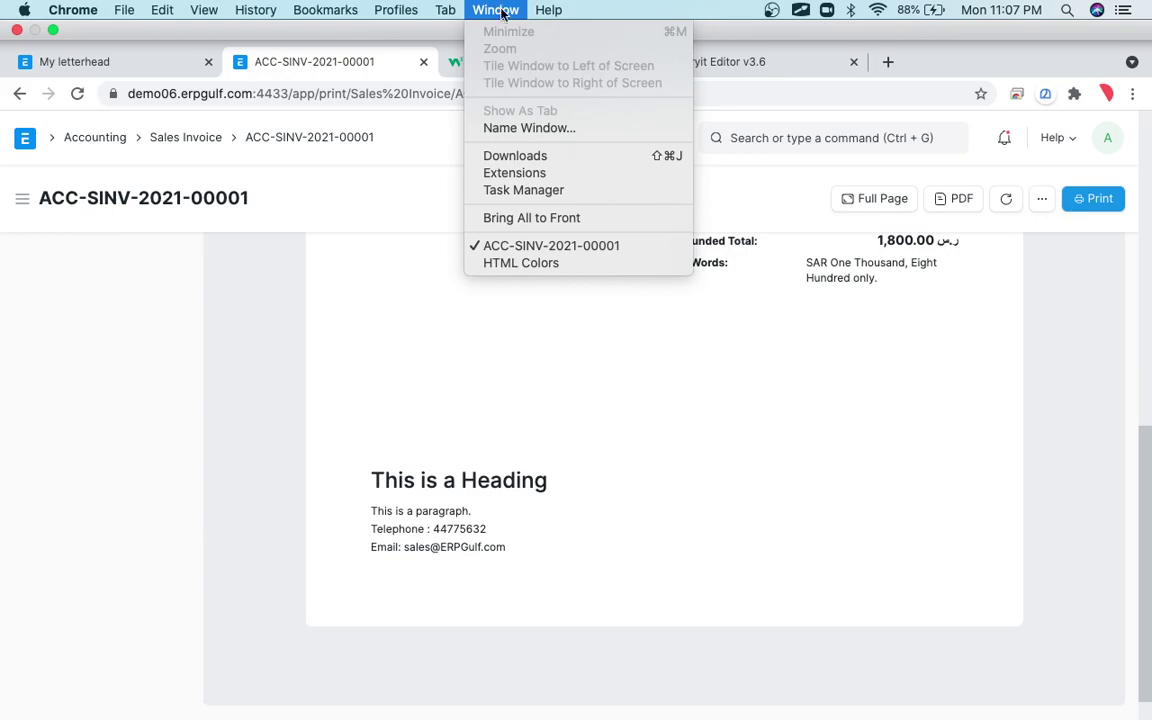
left_click(523, 264)
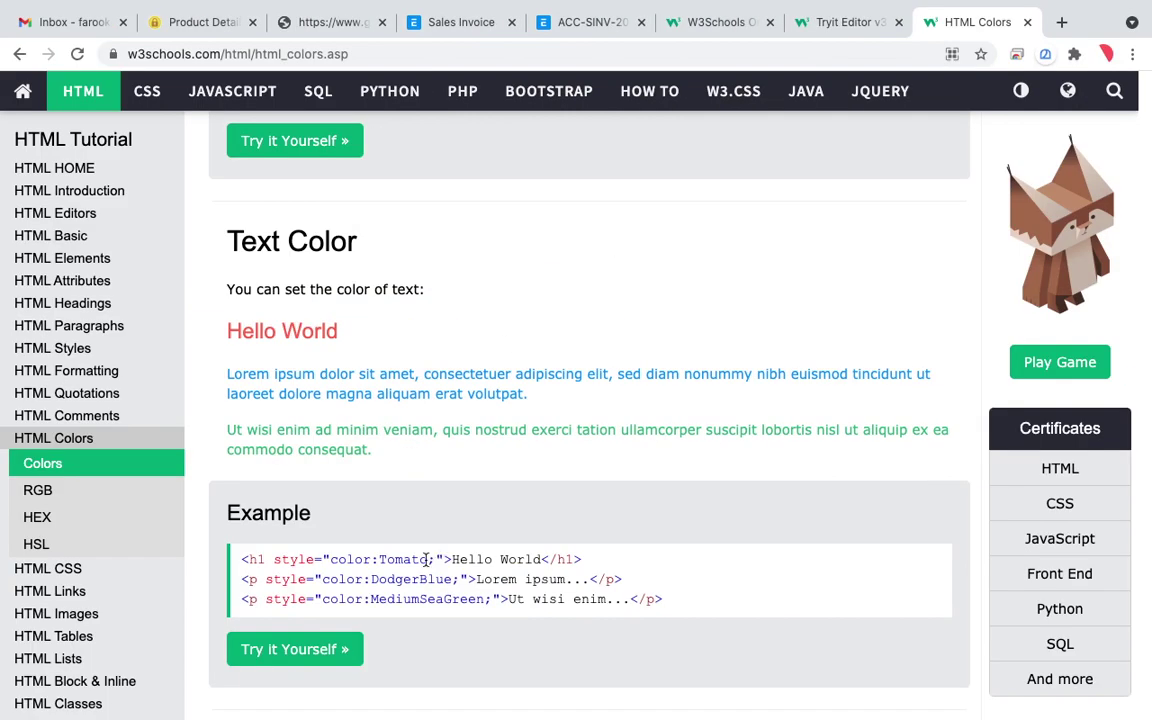
- Select style="color:Tomato;"> from the Tomato heading example and return to the invoice window
double_click(270, 562)
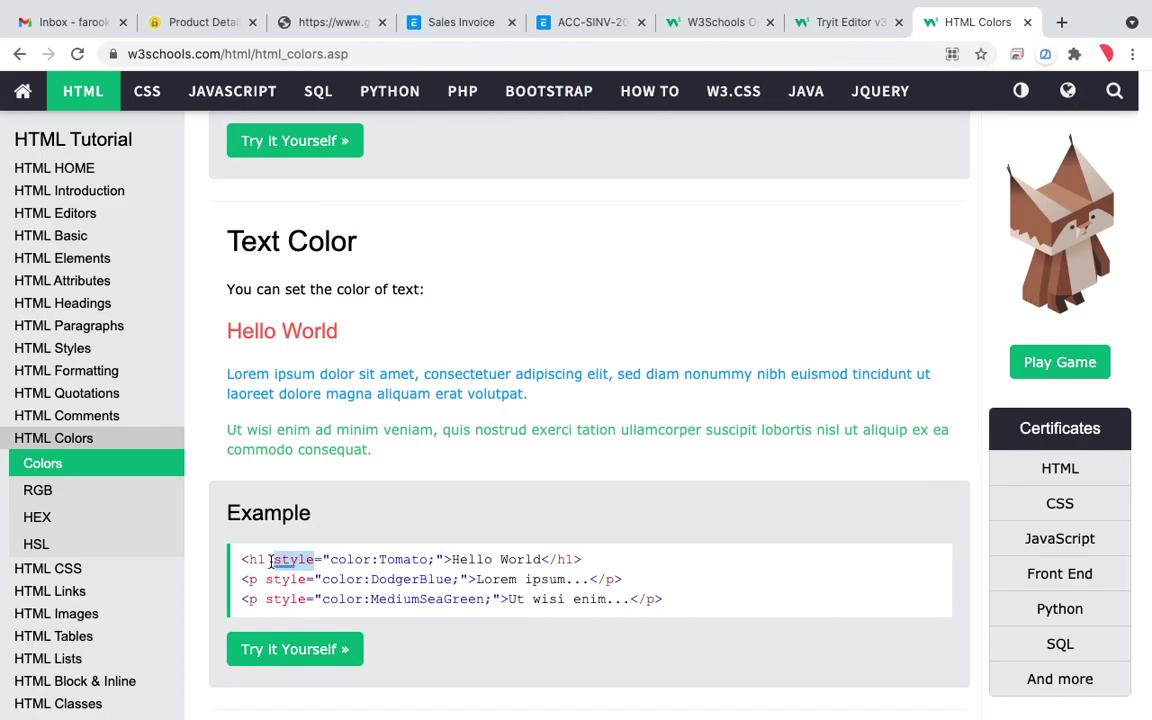
left_click(420, 560, "shift")
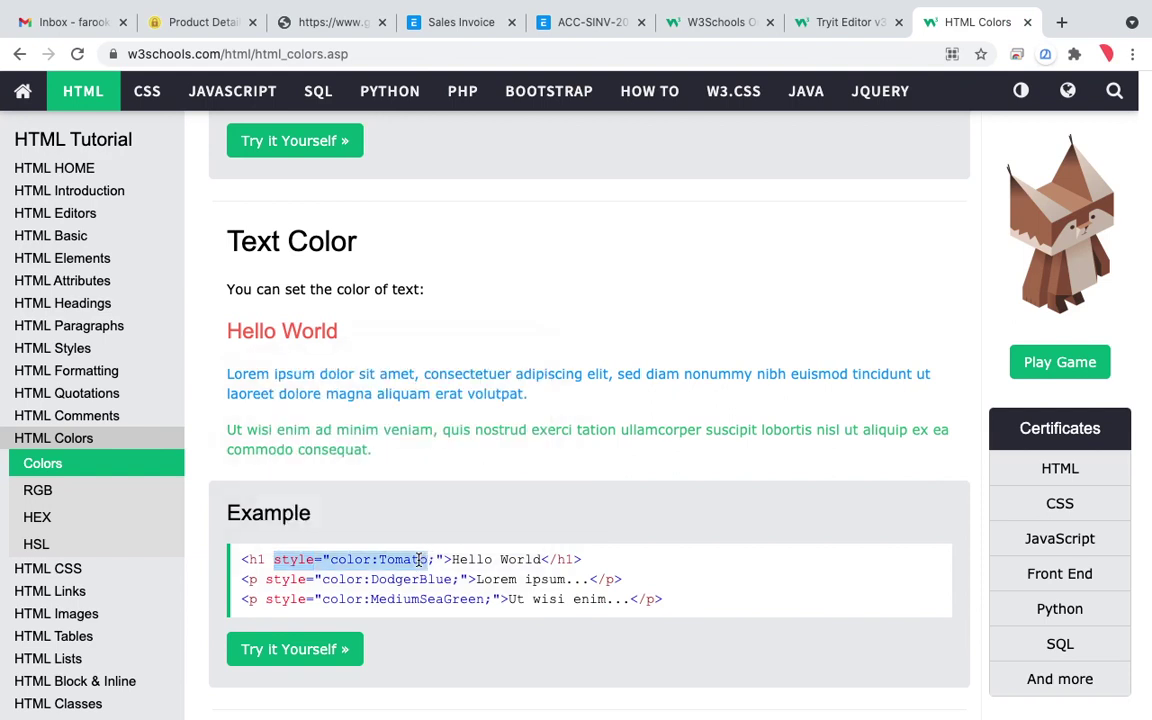
left_click(440, 561, "shift")
key("ctrl+c")
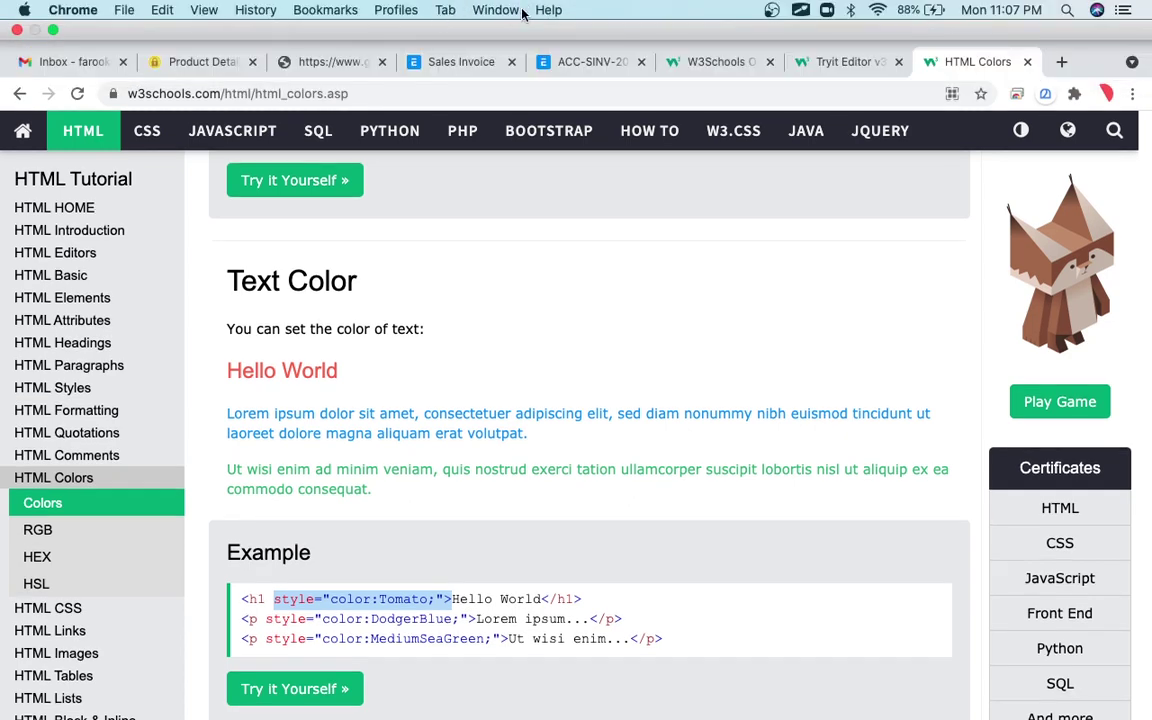
left_click(500, 10)
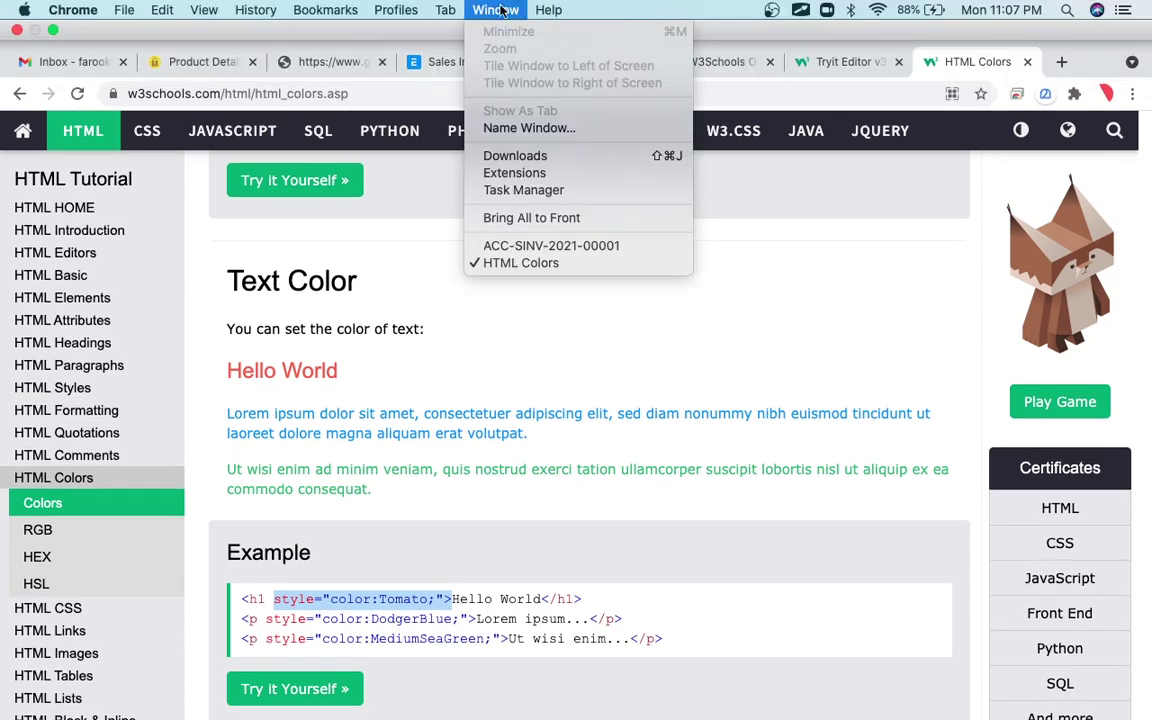
left_click(508, 250)
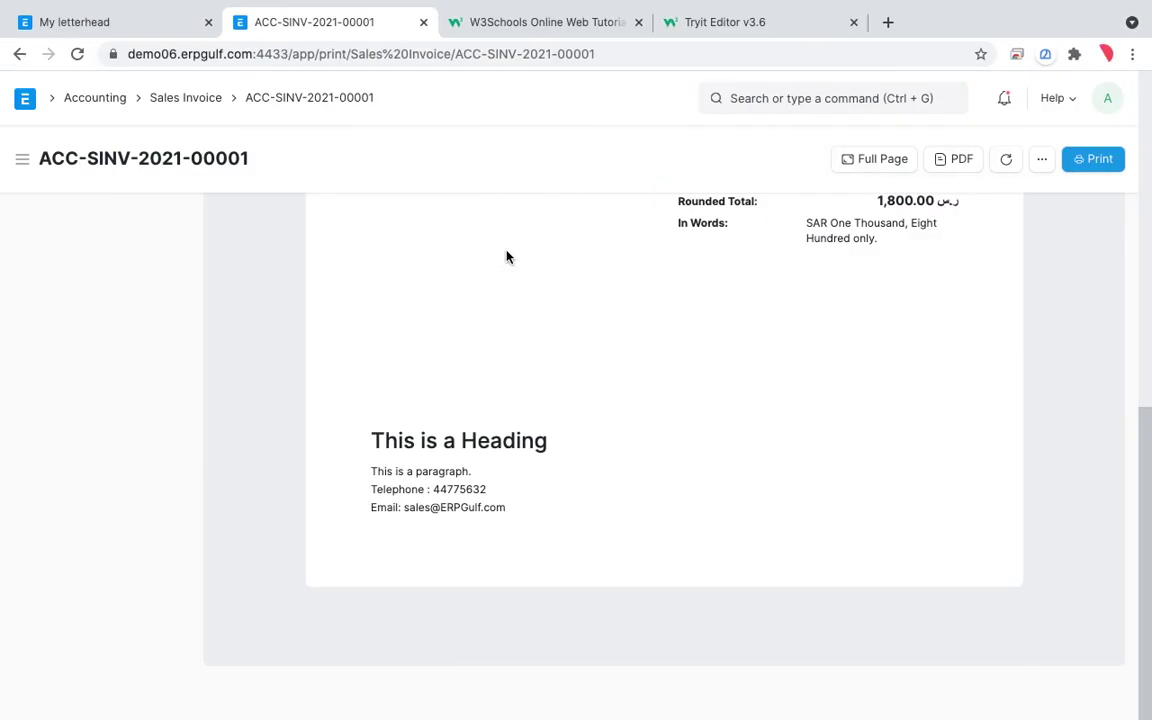
- Expand the My letterhead Footer section and switch its HTML into code editing
left_click(126, 21)
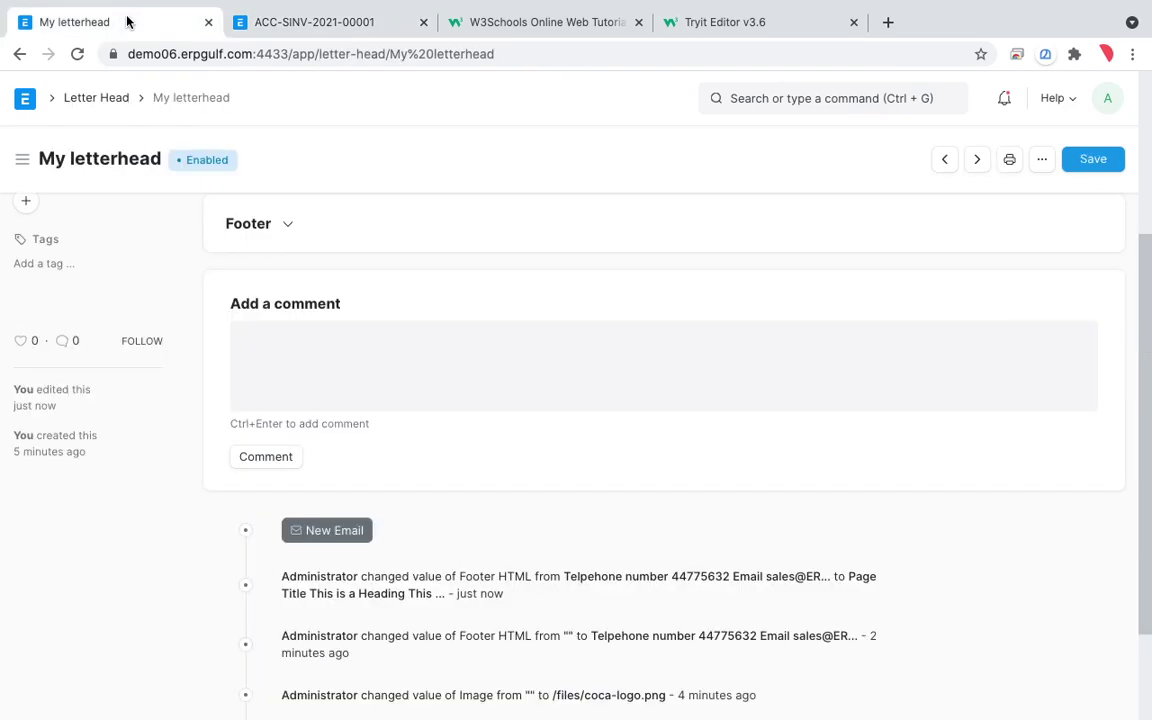
scroll(400, 400, "up", 5)
scroll(436, 400, "down", 1)
scroll(436, 400, "down", 1)
left_click(288, 396)
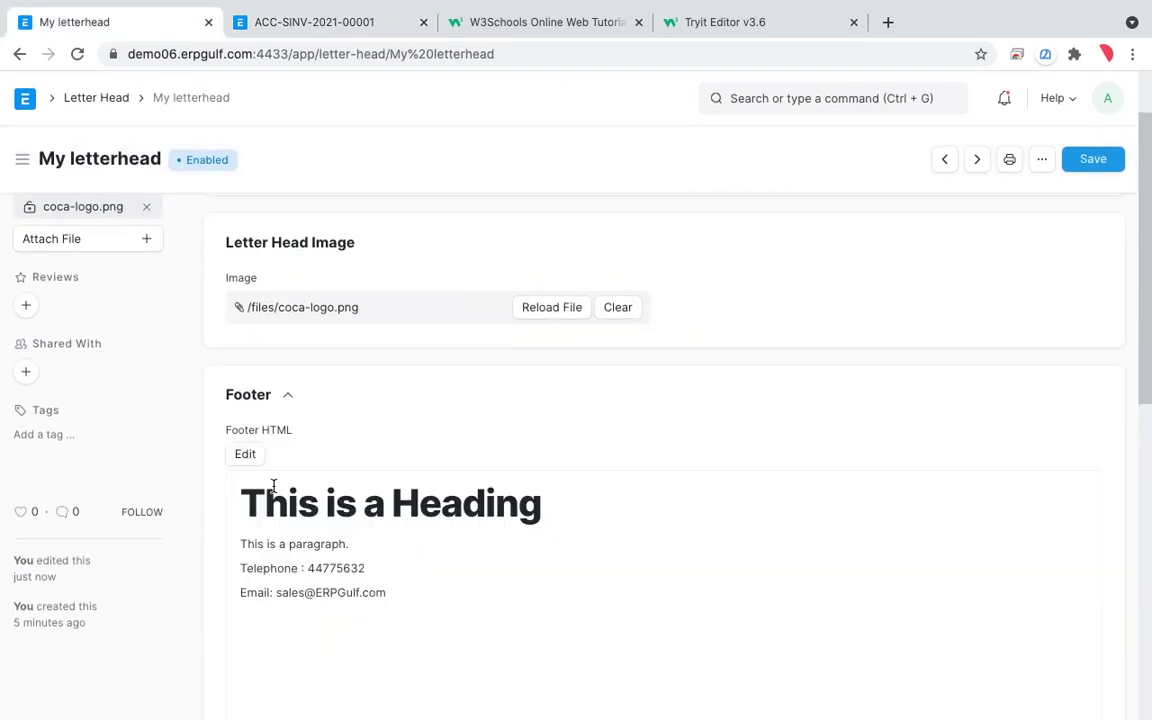
left_click(246, 455)
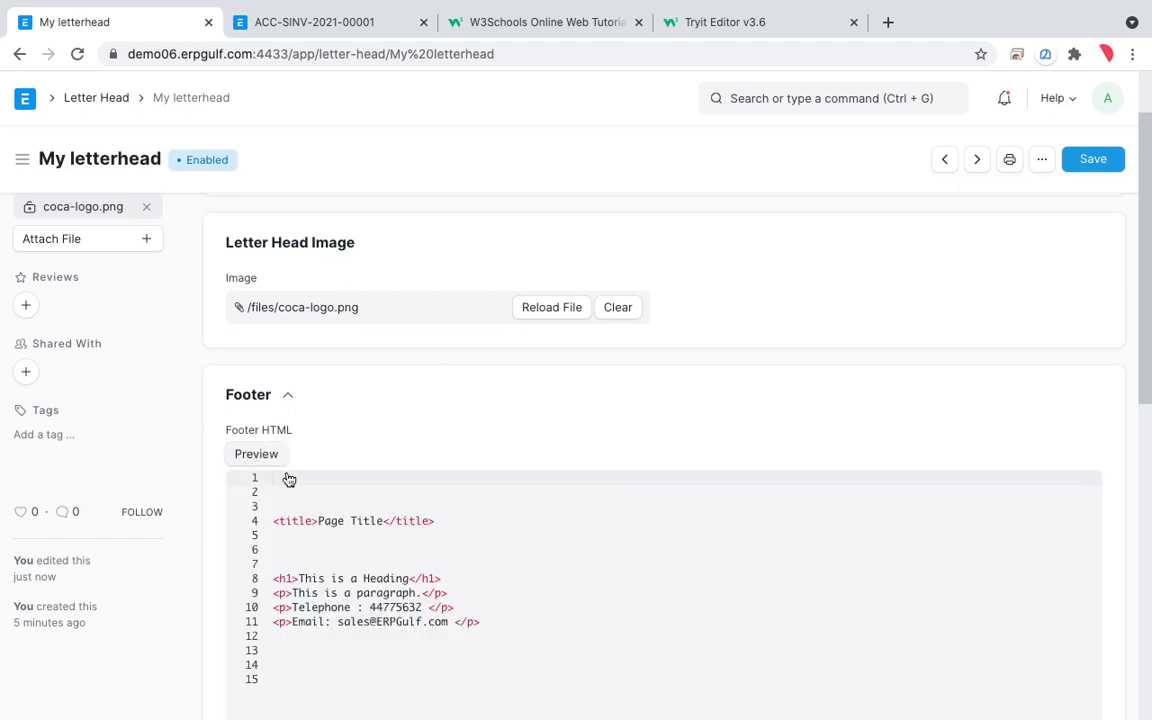
scroll(381, 561, "down", 2)
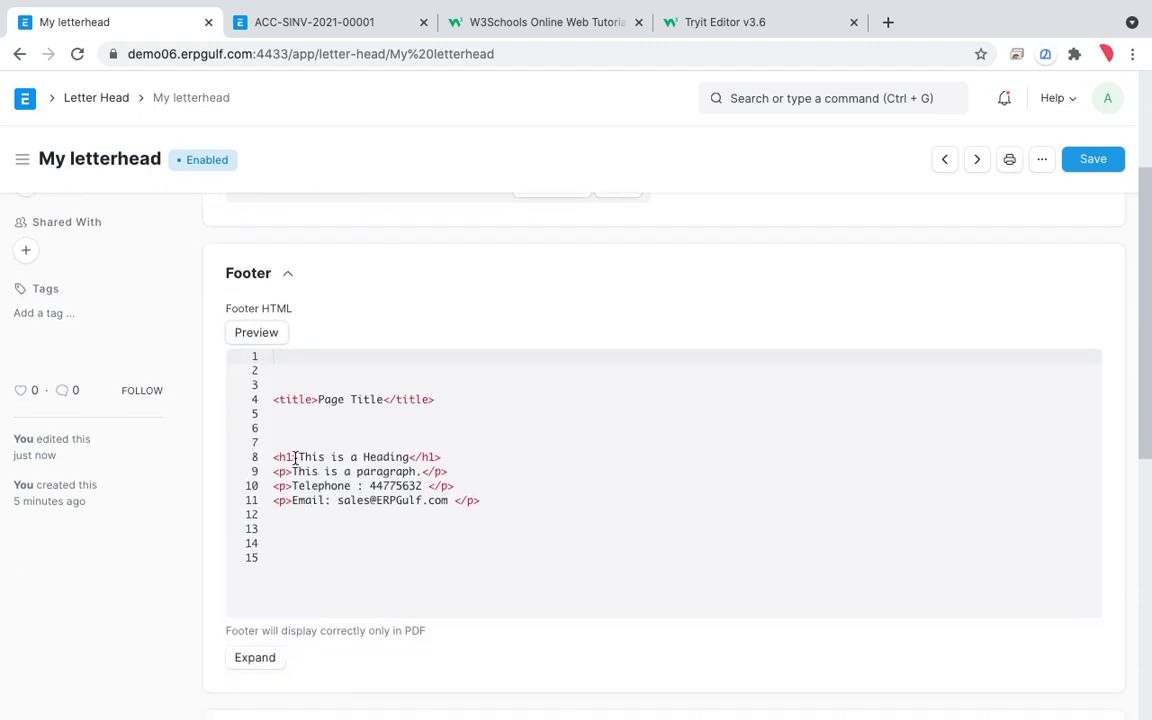
- Paste the color:Tomato style into the footer's <h1> tag, remove the extra '>', and save
left_click(295, 457)
key("ctrl+v")
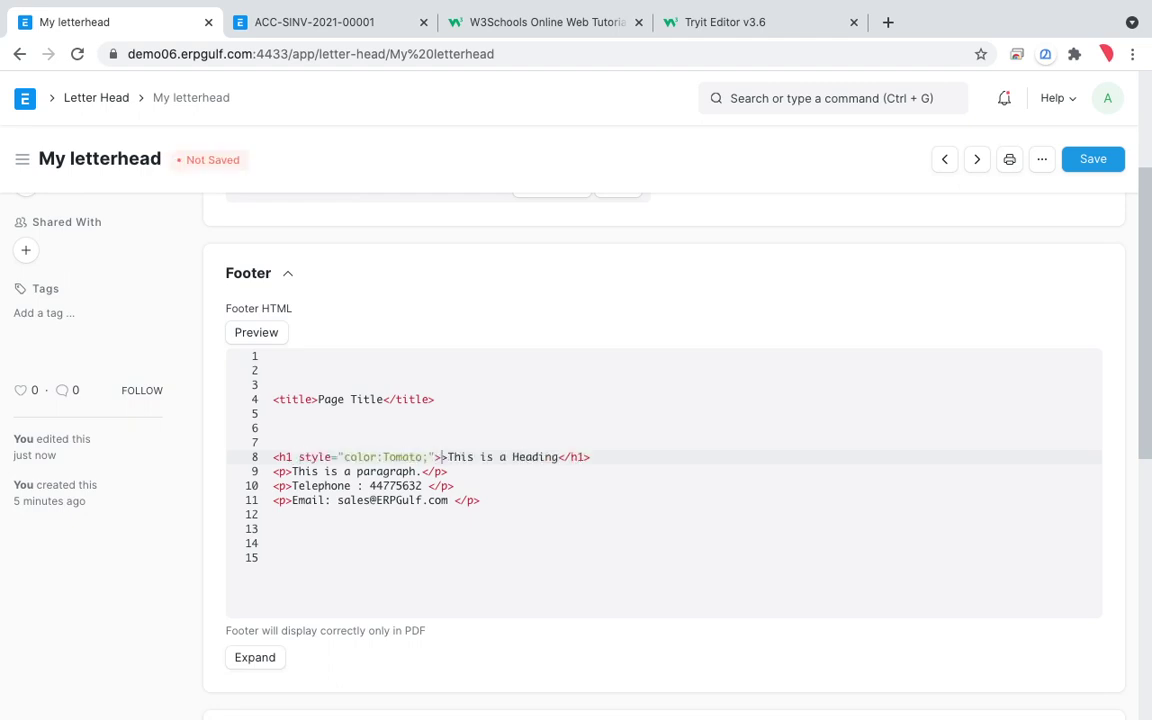
key("BackSpace")
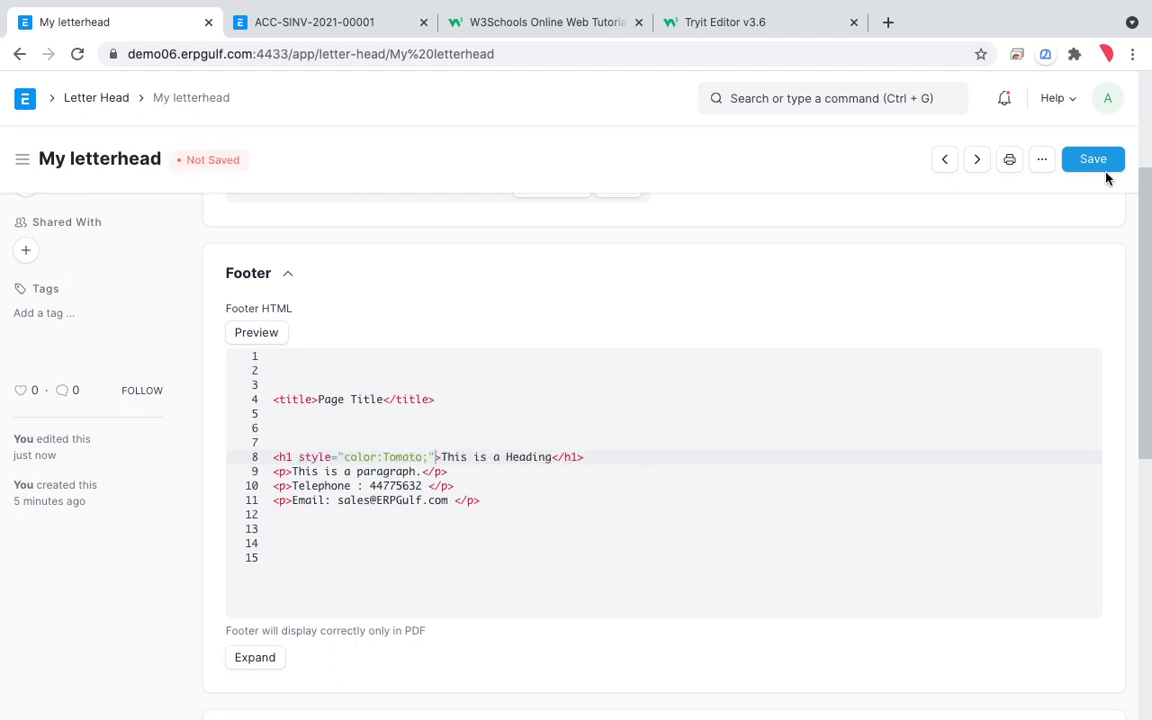
left_click(256, 336)
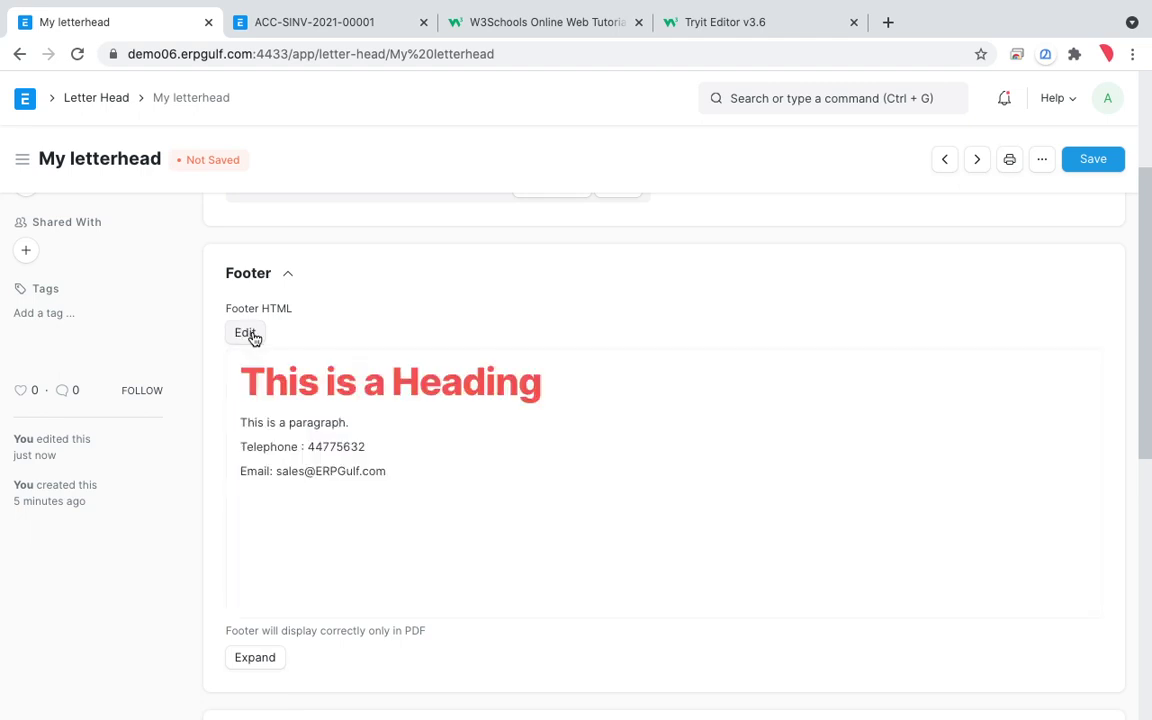
left_click(1095, 161)
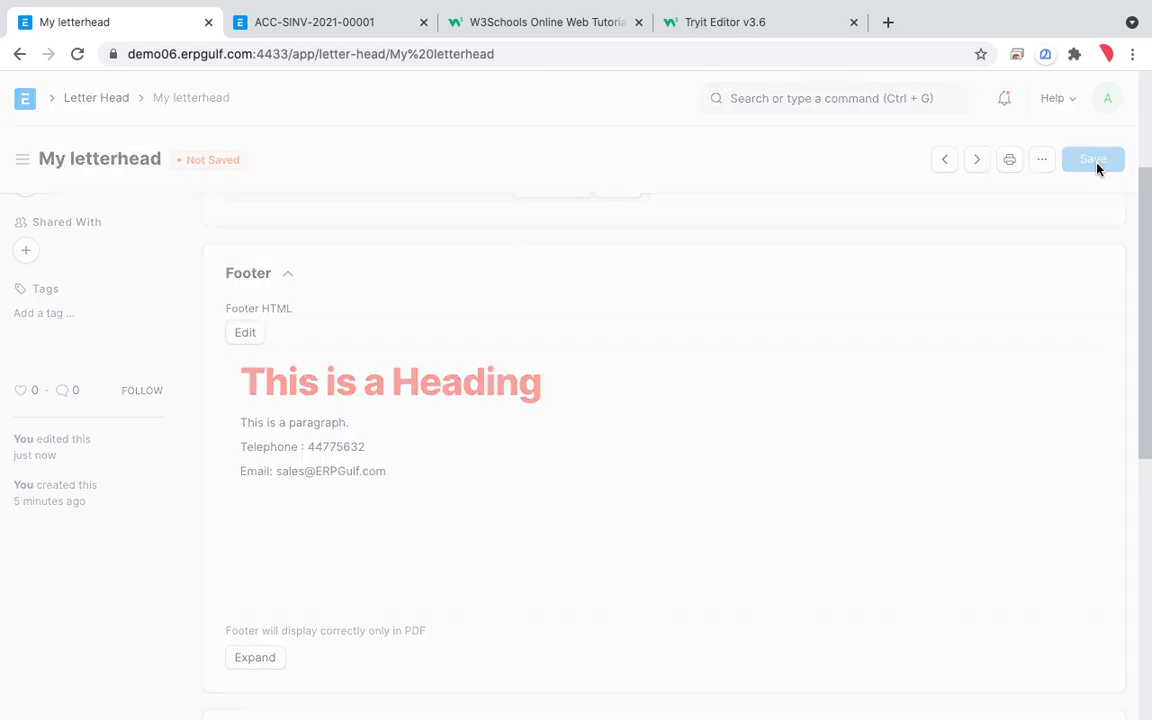
left_click(333, 28)
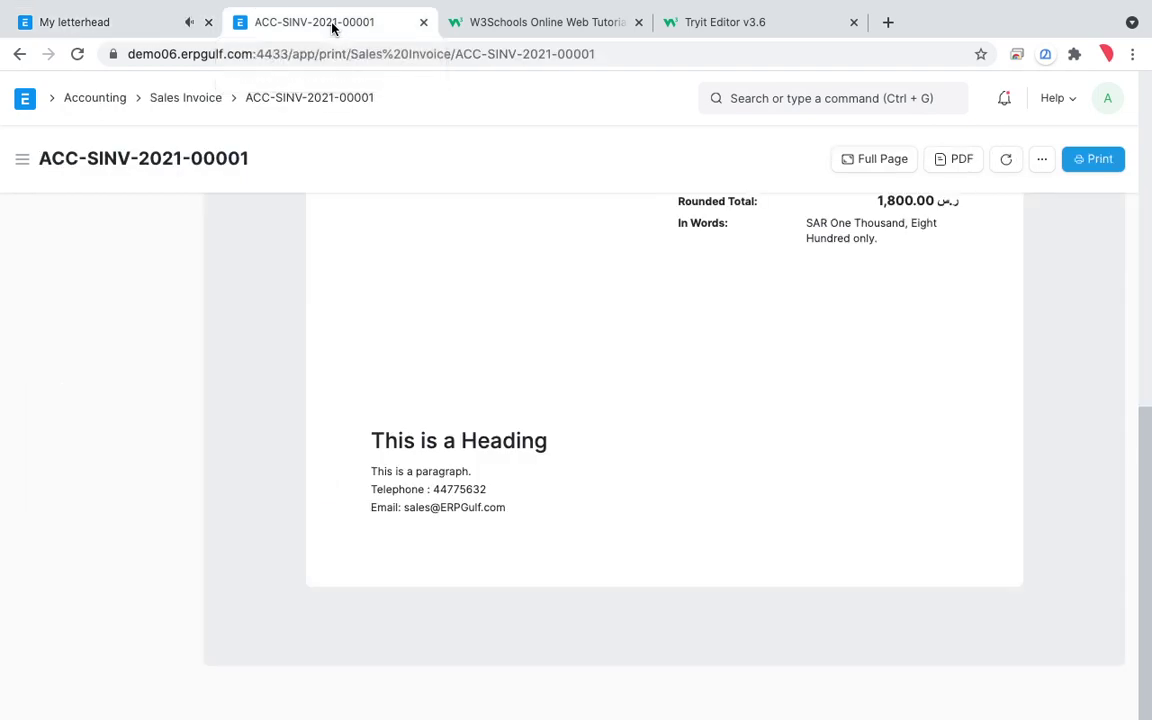
- Reload the ACC-SINV-2021-00001 print preview and scroll through to check the logo and red footer heading
left_click(78, 55)
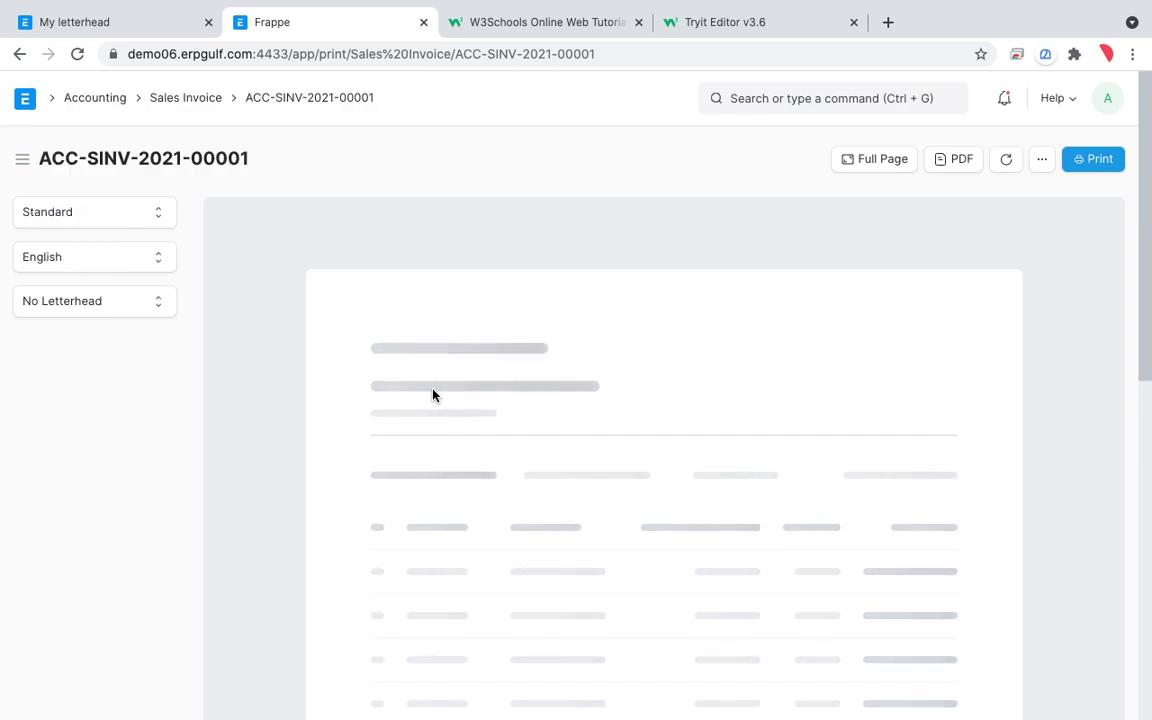
scroll(433, 395, "down", 10)
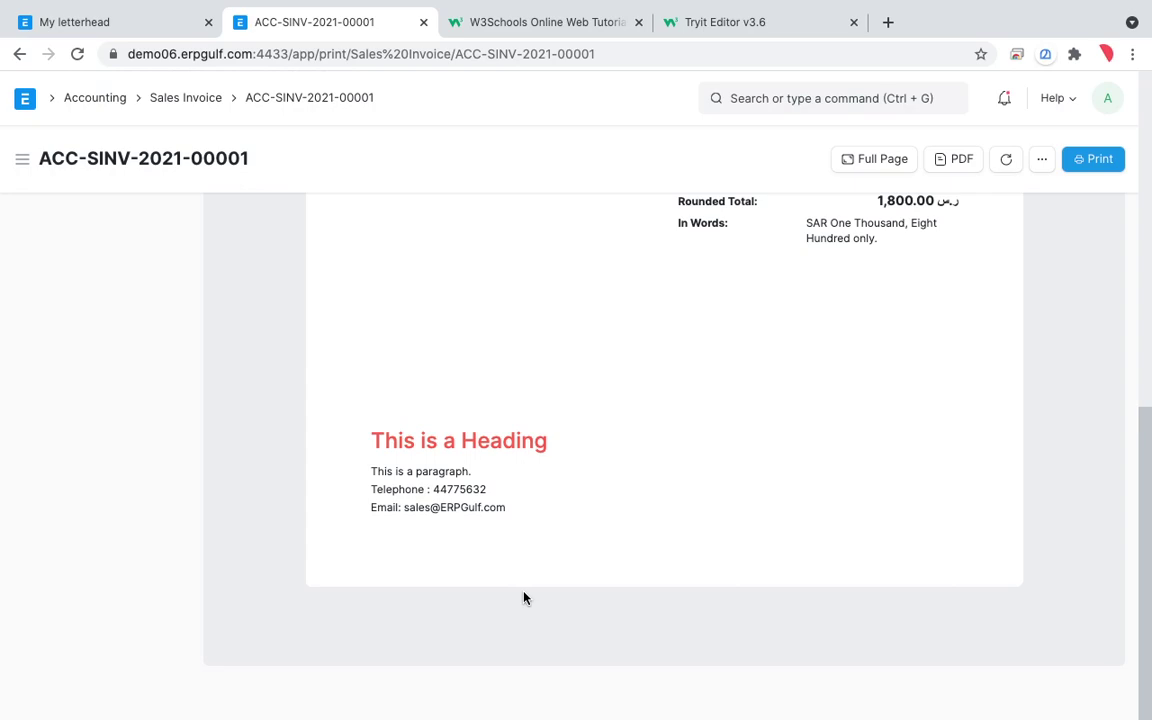
scroll(524, 598, "up", 10)
scroll(524, 598, "down", 5)
scroll(524, 598, "up", 5)
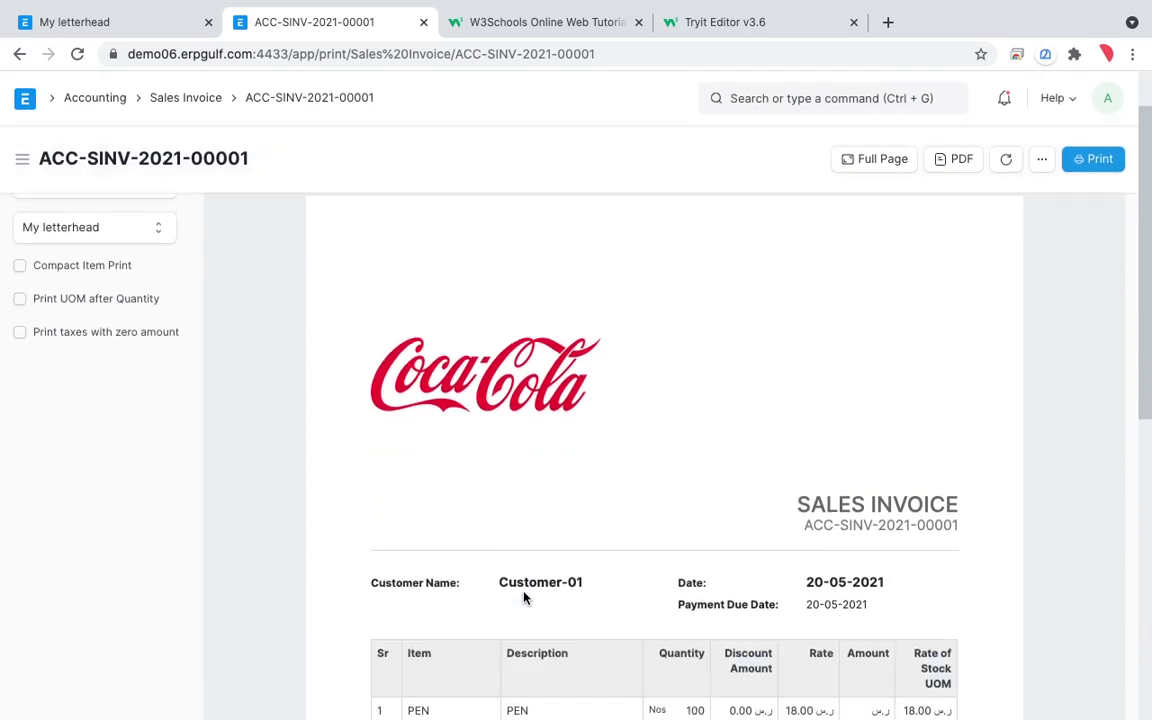
scroll(772, 376, "down", 10)
scroll(772, 376, "up", 10)
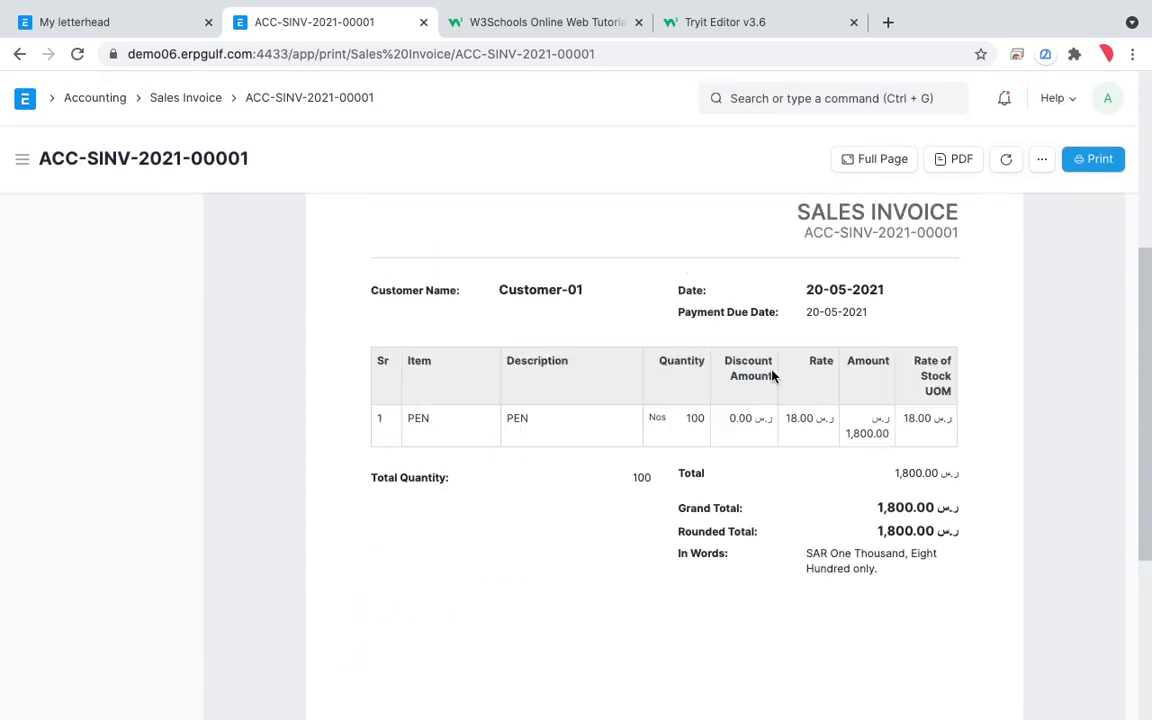
scroll(772, 376, "down", 3)
scroll(772, 376, "down", 2)
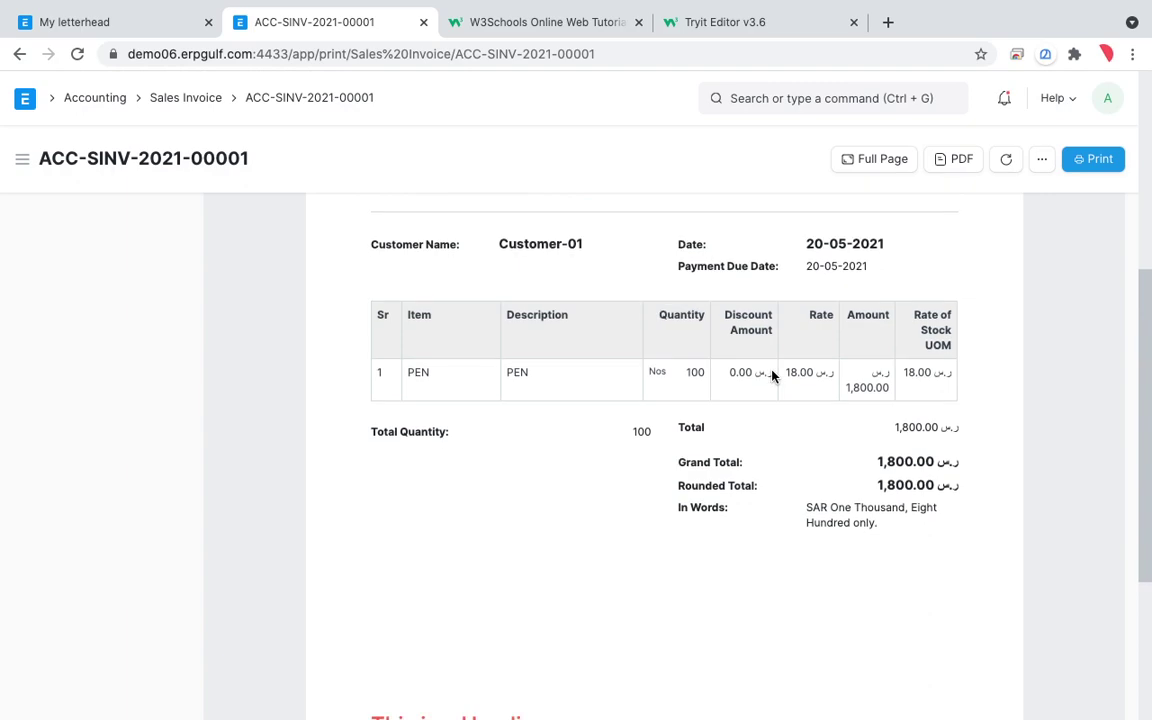
scroll(772, 376, "up", 6)
scroll(772, 376, "down", 8)
scroll(772, 376, "up", 12)
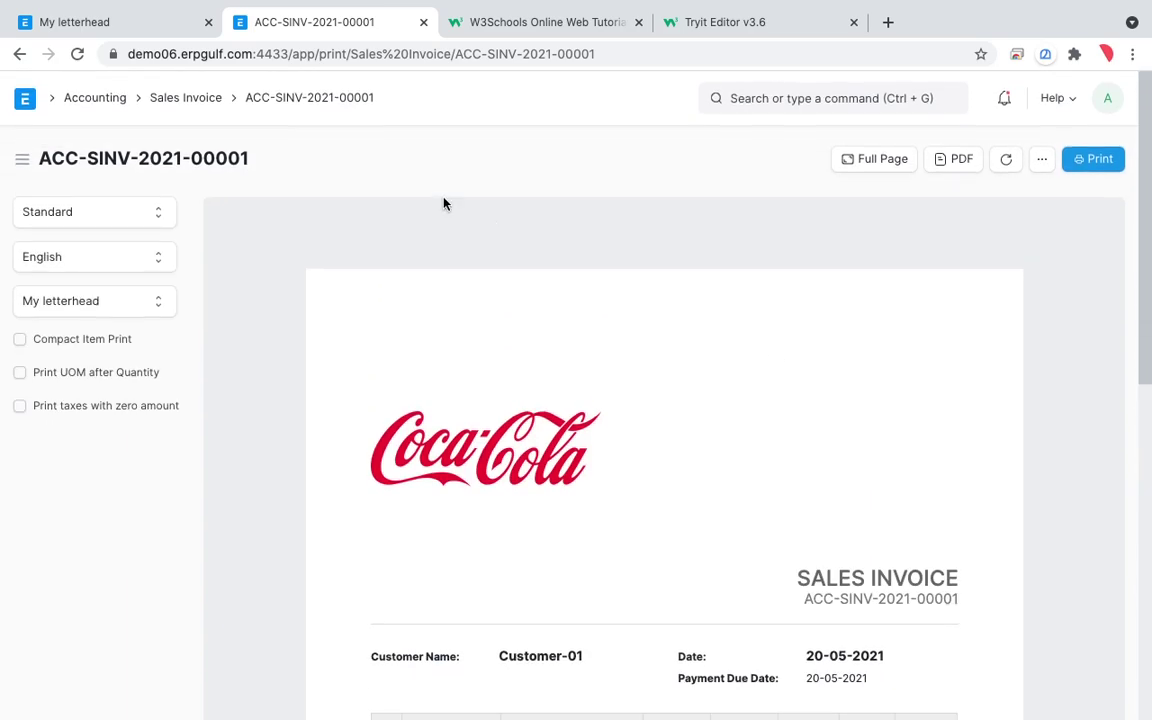
scroll(539, 427, "down", 6)
scroll(539, 427, "down", 4)
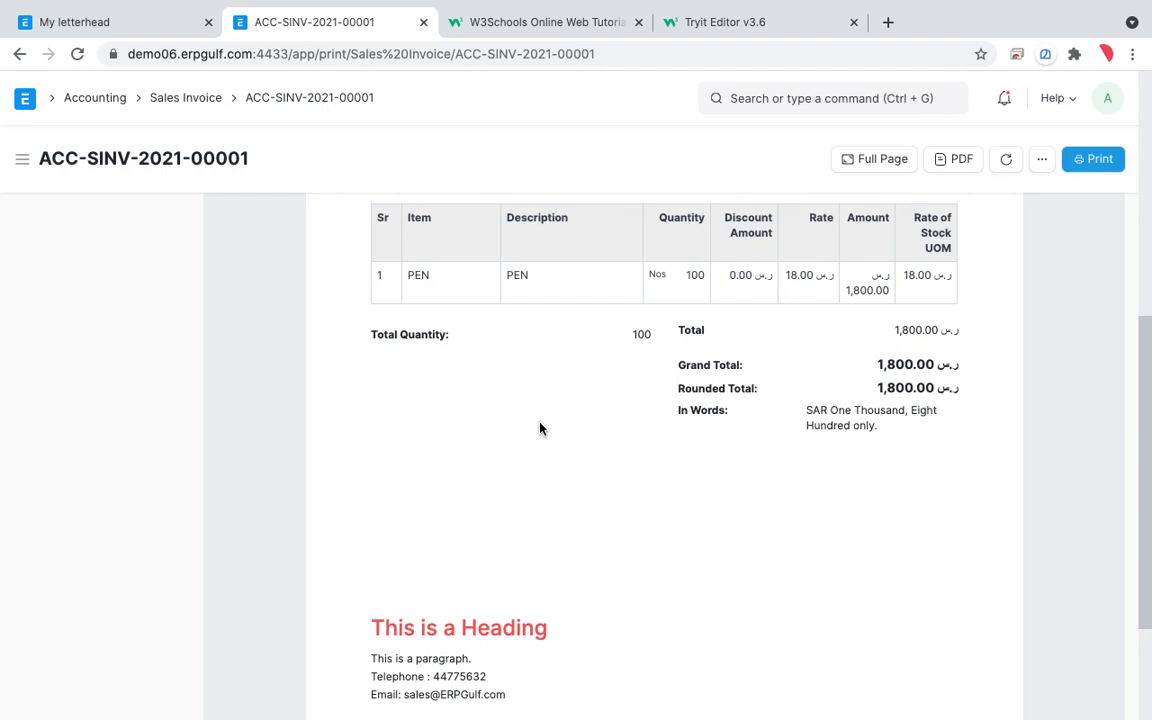
key("super+shift+a")
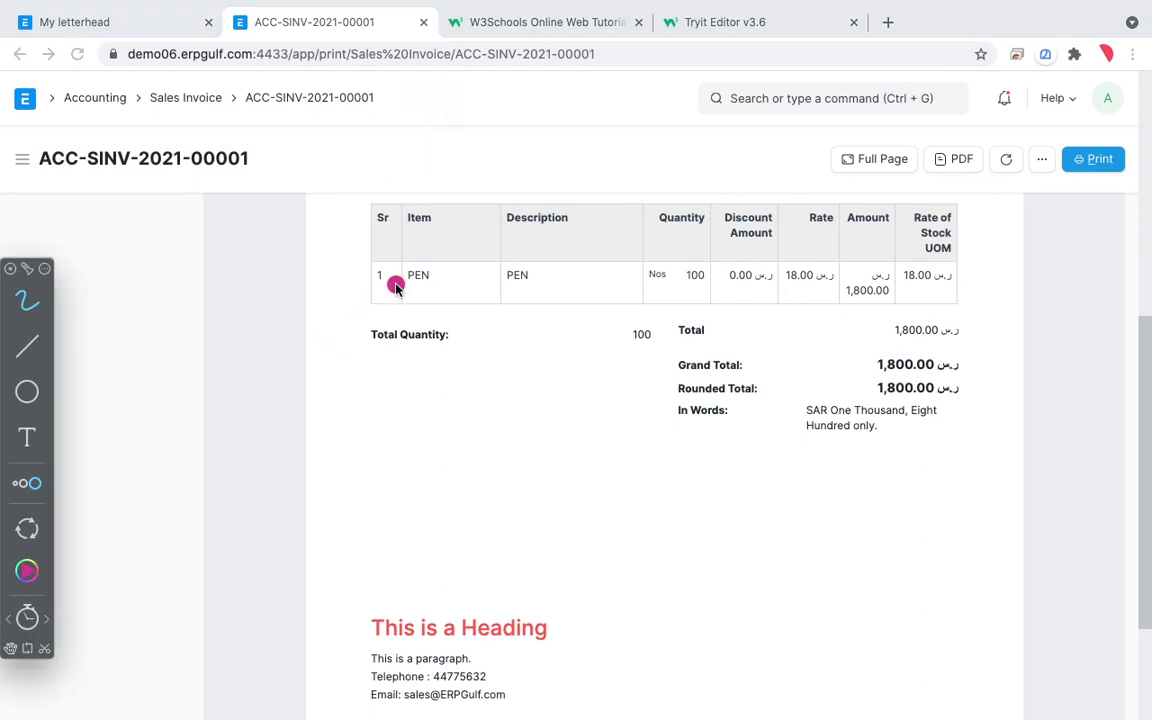
- Make a series of drag marks over areas of the invoice print preview
left_click(27, 618)
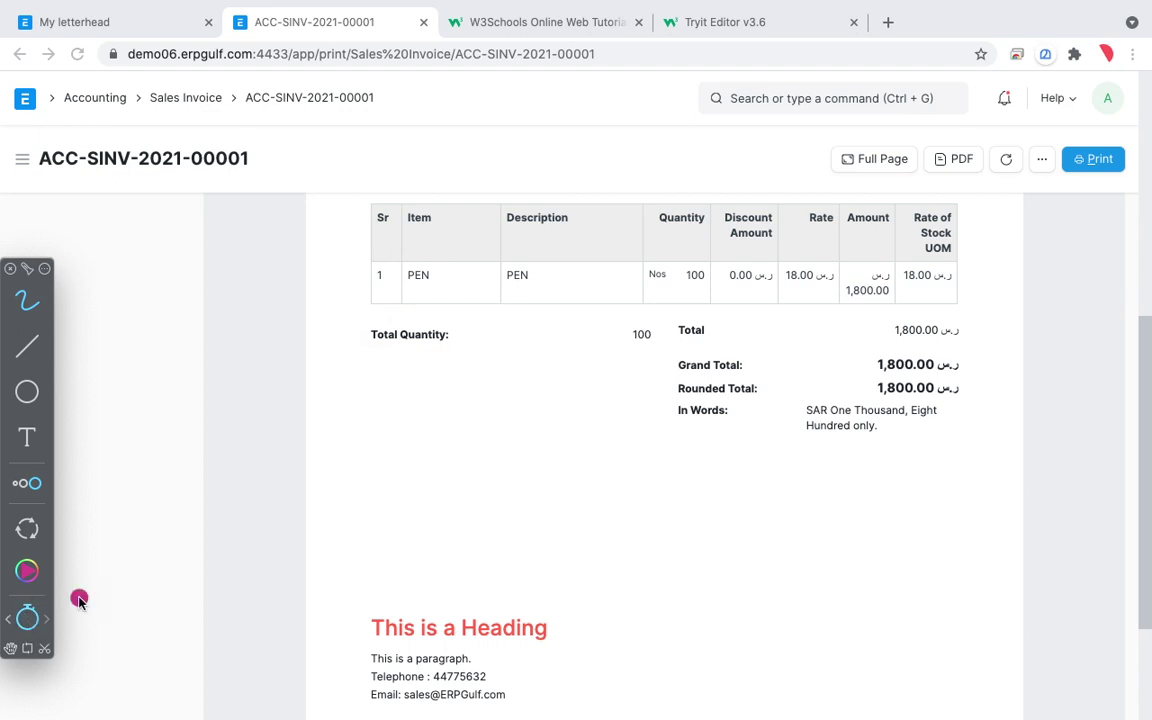
left_click_drag(328, 425, 428, 450)
left_click_drag(528, 427, 512, 465)
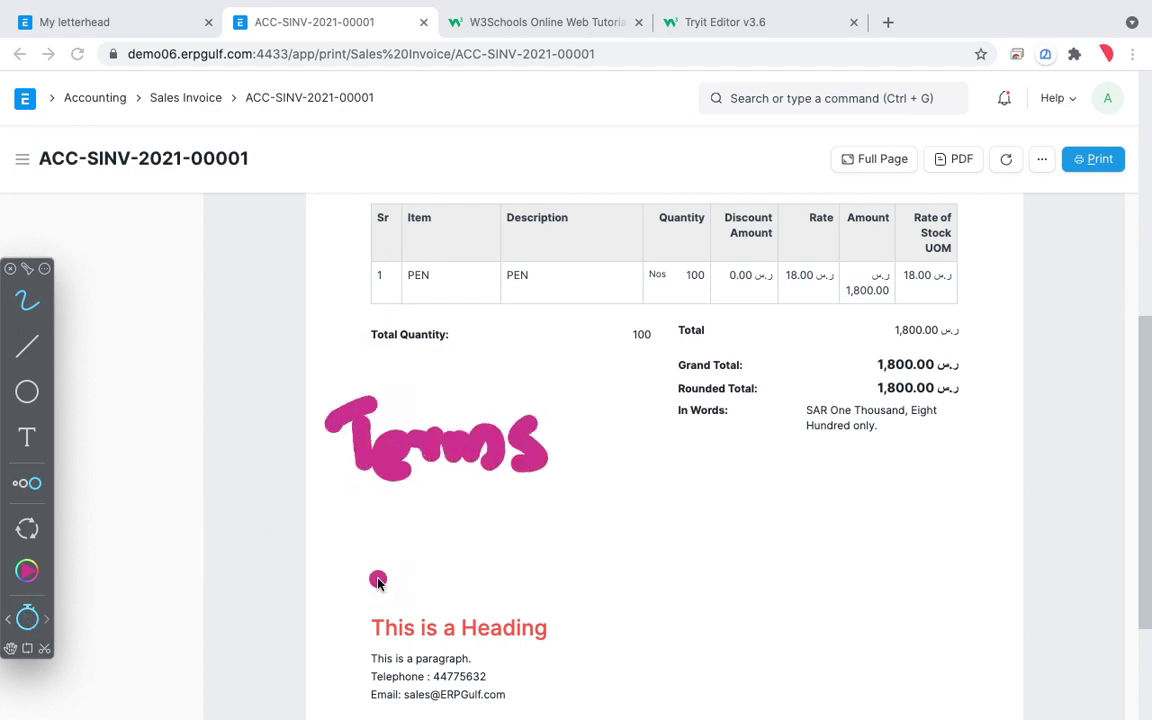
left_click_drag(406, 540, 385, 575)
mouse_move(430, 522)
left_mouse_down()
mouse_move(437, 562)
mouse_move(470, 540)
mouse_move(530, 535)
mouse_move(698, 548)
left_mouse_up()
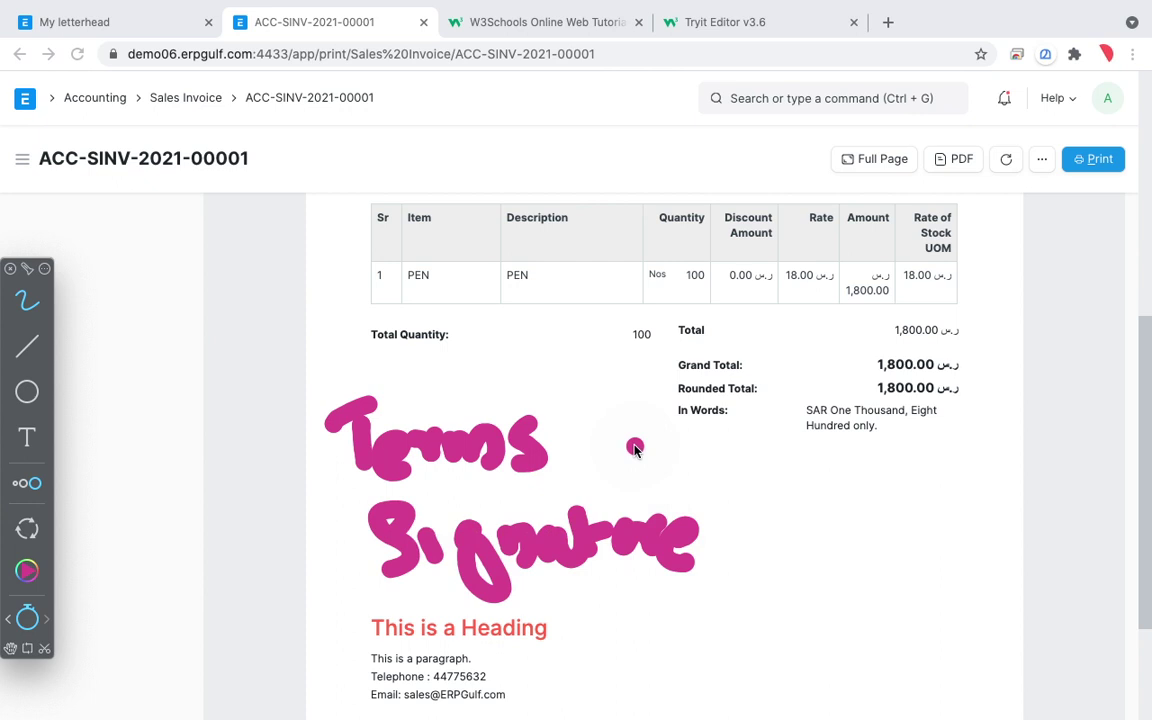
left_click_drag(626, 441, 689, 441)
left_click_drag(709, 526, 768, 526)
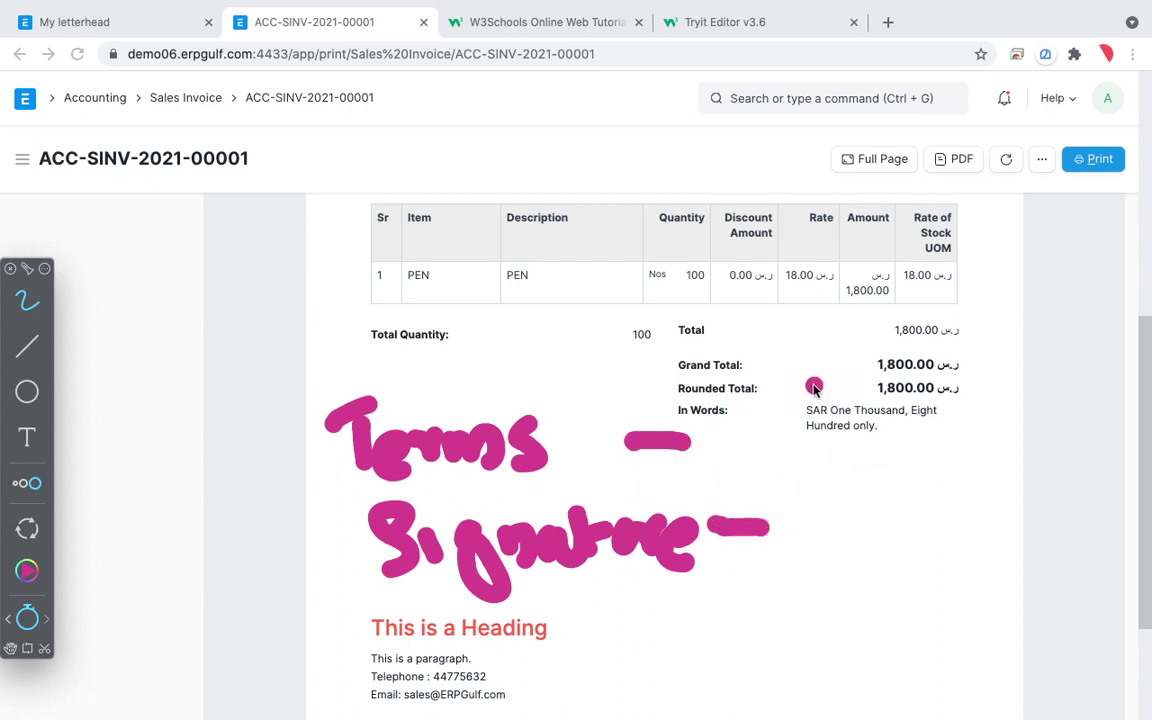
left_click_drag(797, 460, 935, 462)
left_click_drag(806, 506, 952, 520)
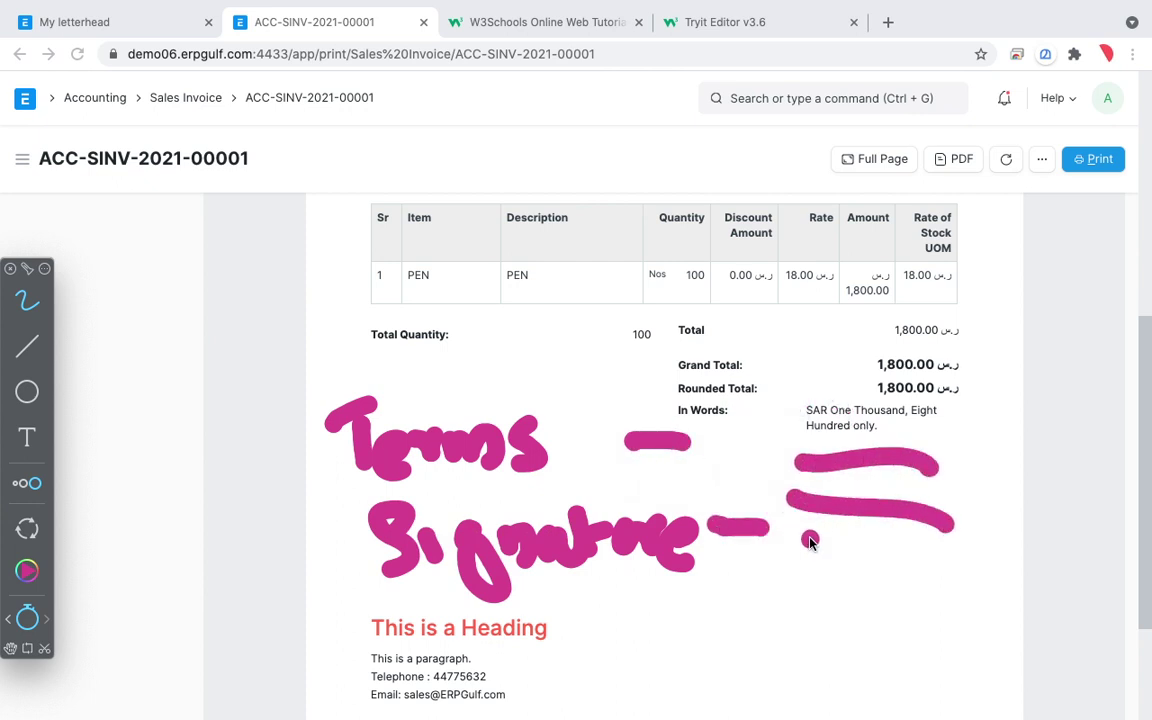
left_click_drag(804, 540, 940, 557)
left_click_drag(822, 580, 960, 596)
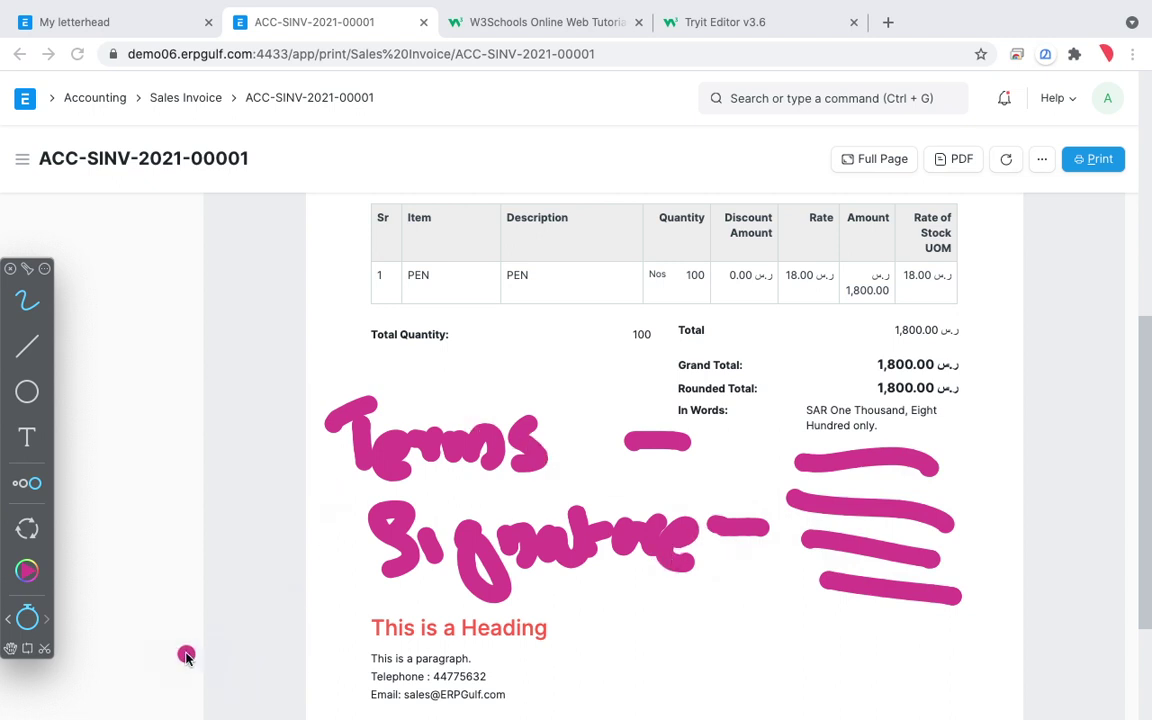
- Dismiss the marking and open invoice ACC-SINV-2021-00001 for Customer-01 from the Sales Invoice list
key("Escape")
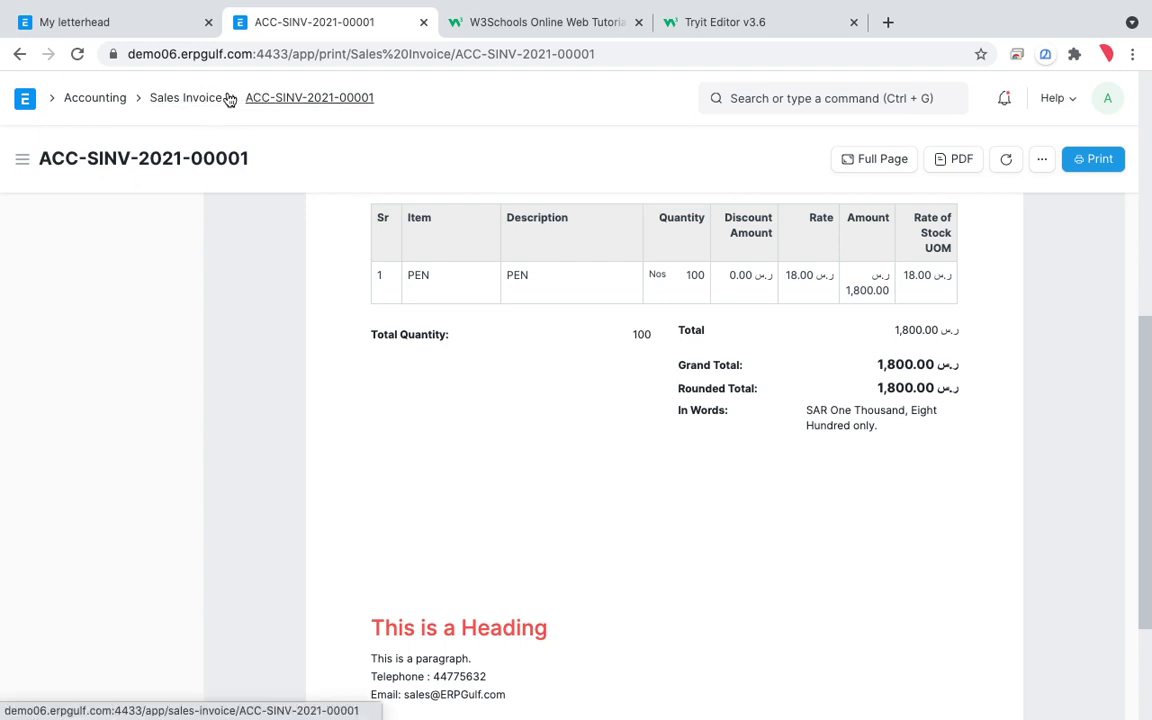
left_click(186, 98)
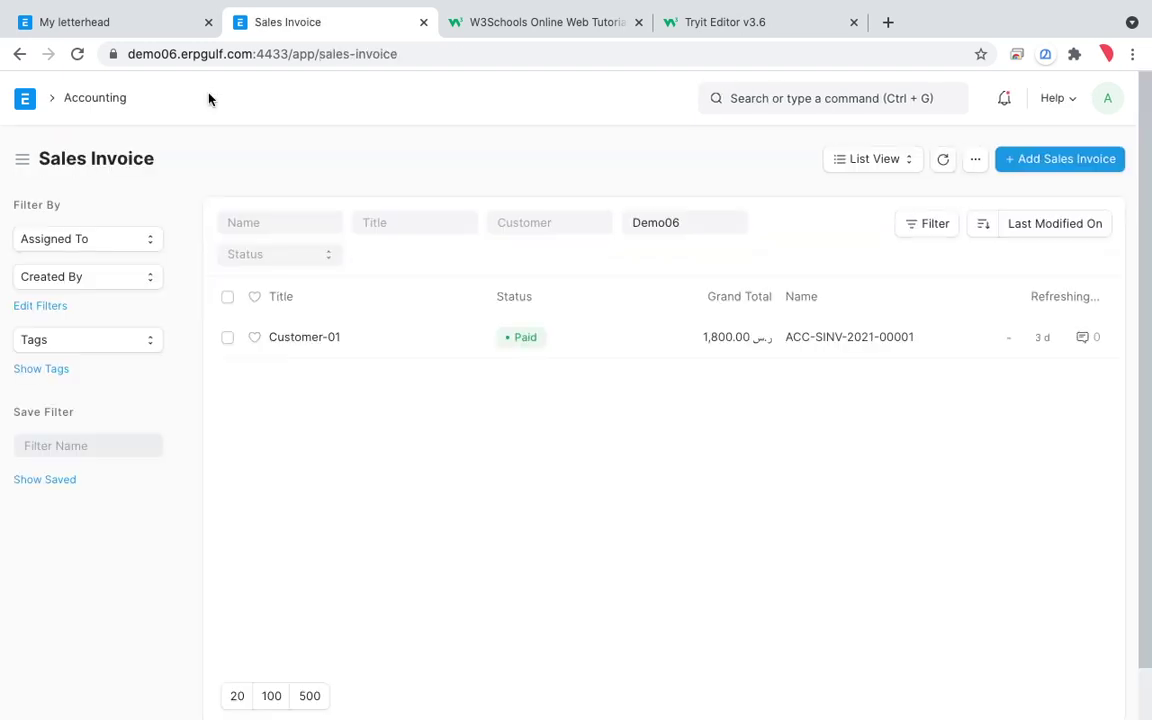
left_click(333, 339)
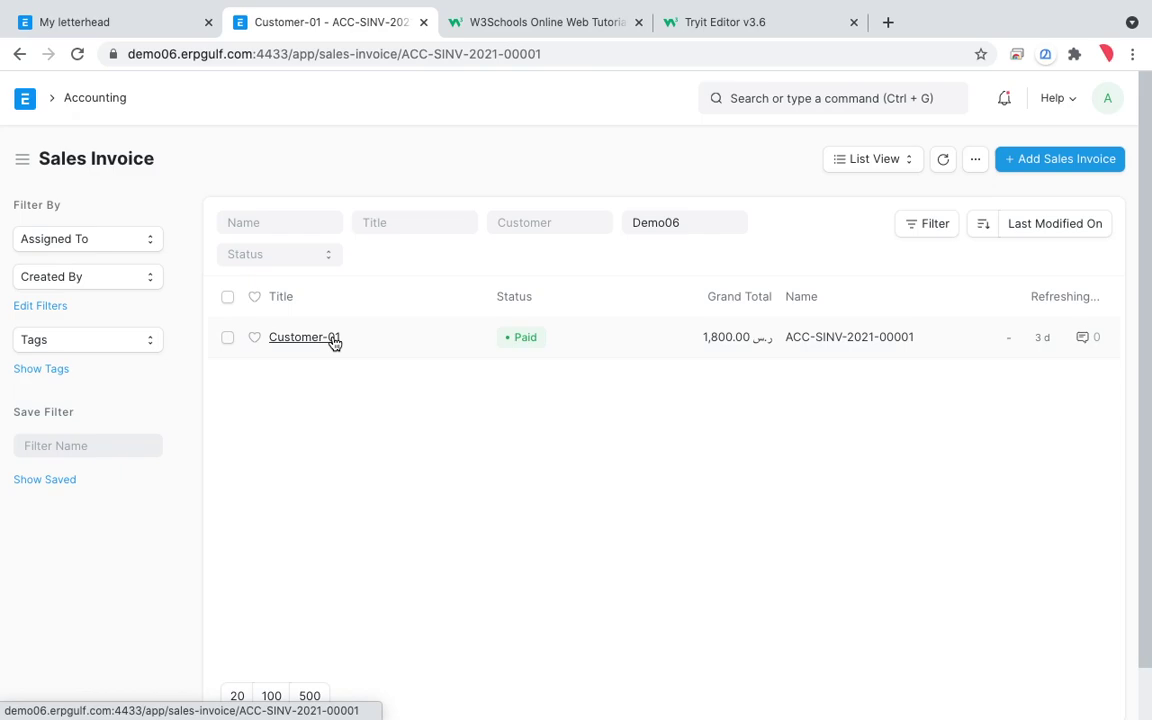
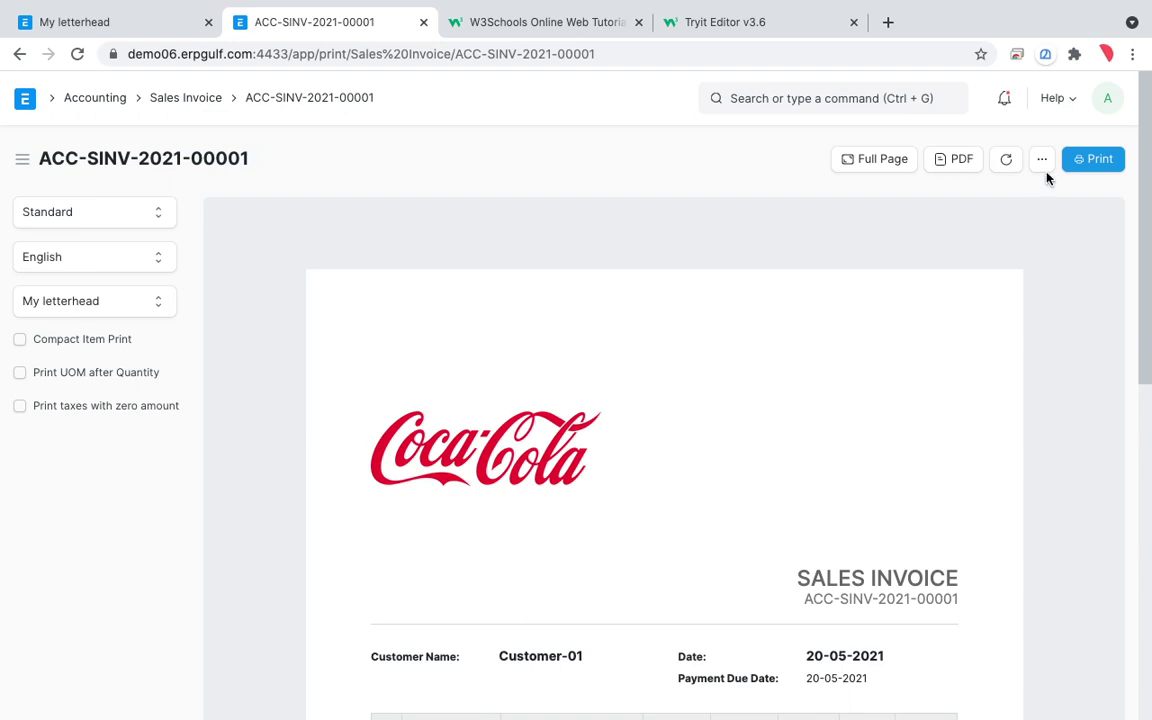
- Customize the print preview into a new Standard-based format named 'My Own format' and start it
left_click(1041, 162)
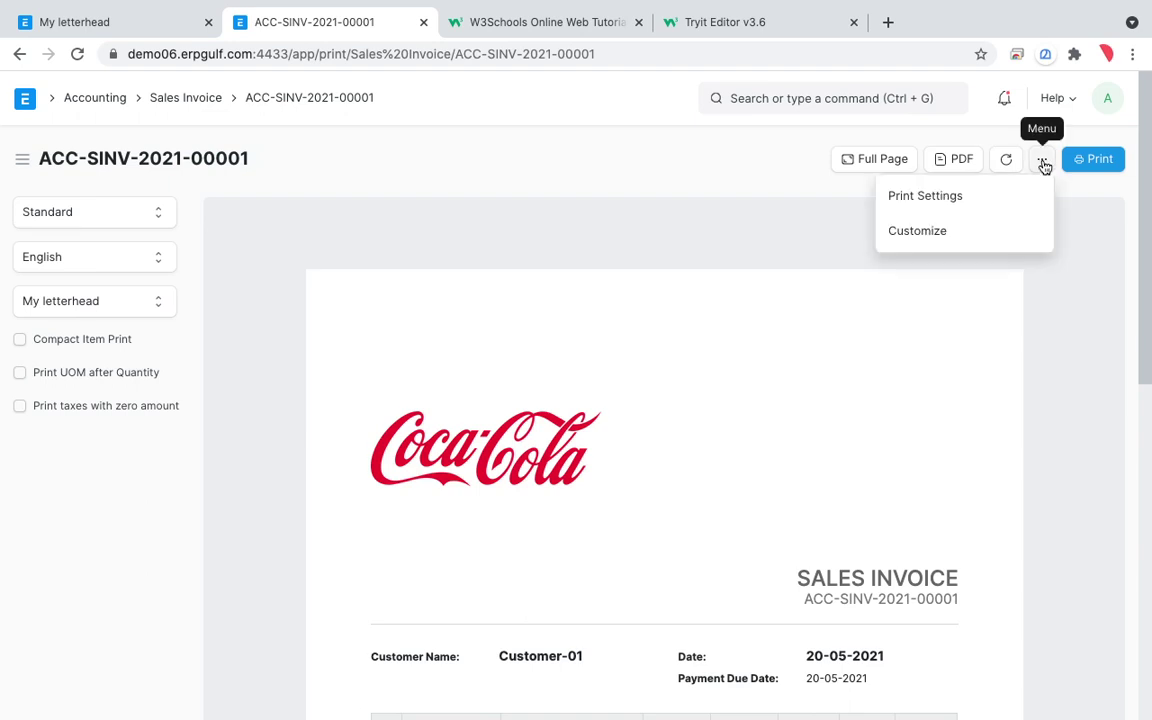
left_click(980, 240)
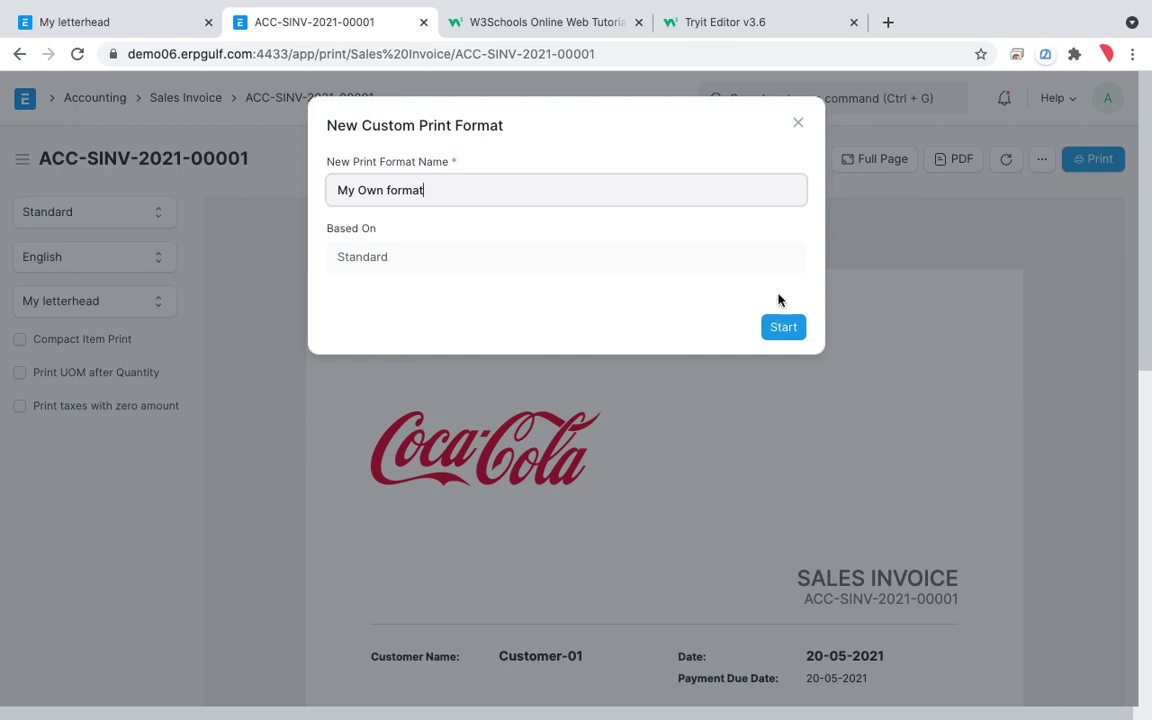
left_click(790, 330)
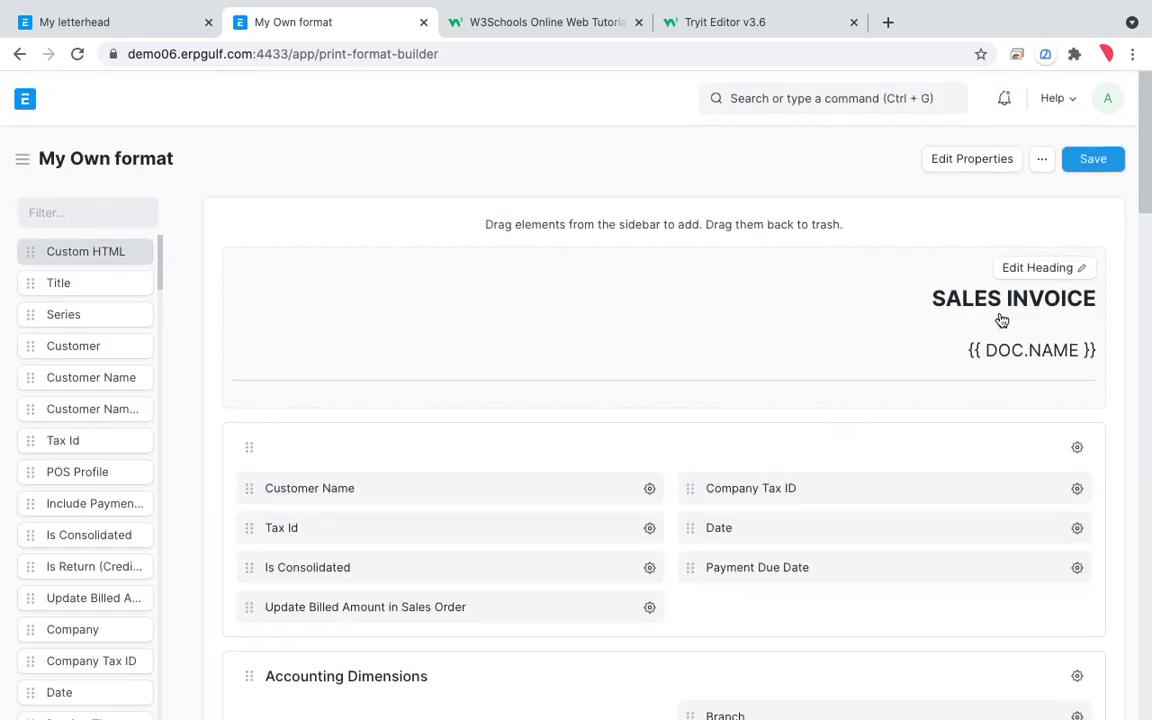
- Replace 'Sales' with 'Customer' in the heading HTML so it reads CUSTOMER INVOICE
left_click(1040, 272)
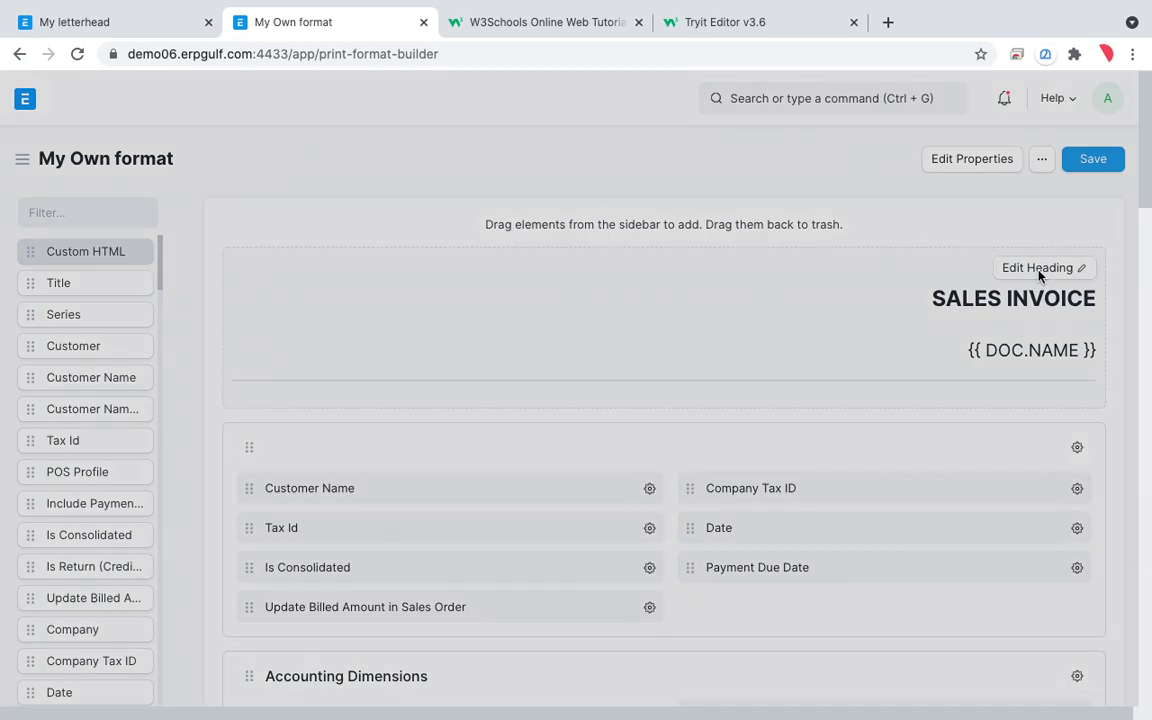
left_click(1040, 277)
left_click(1040, 272)
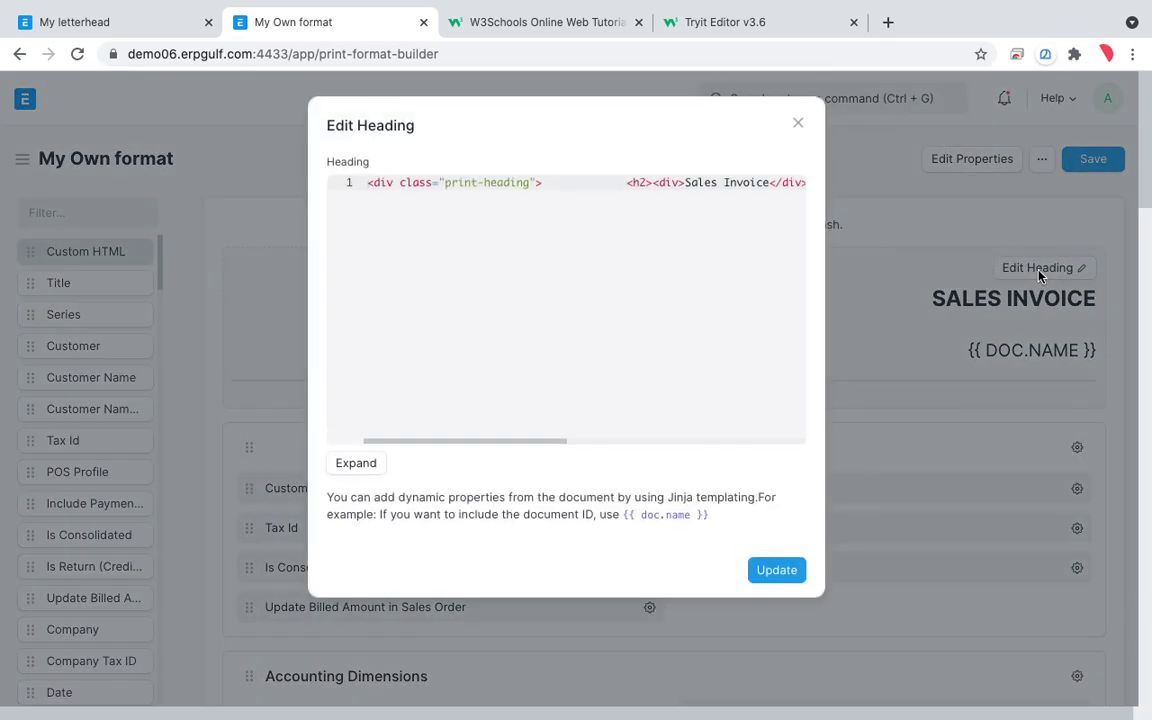
double_click(691, 184)
type("Customer")
left_click(785, 571)
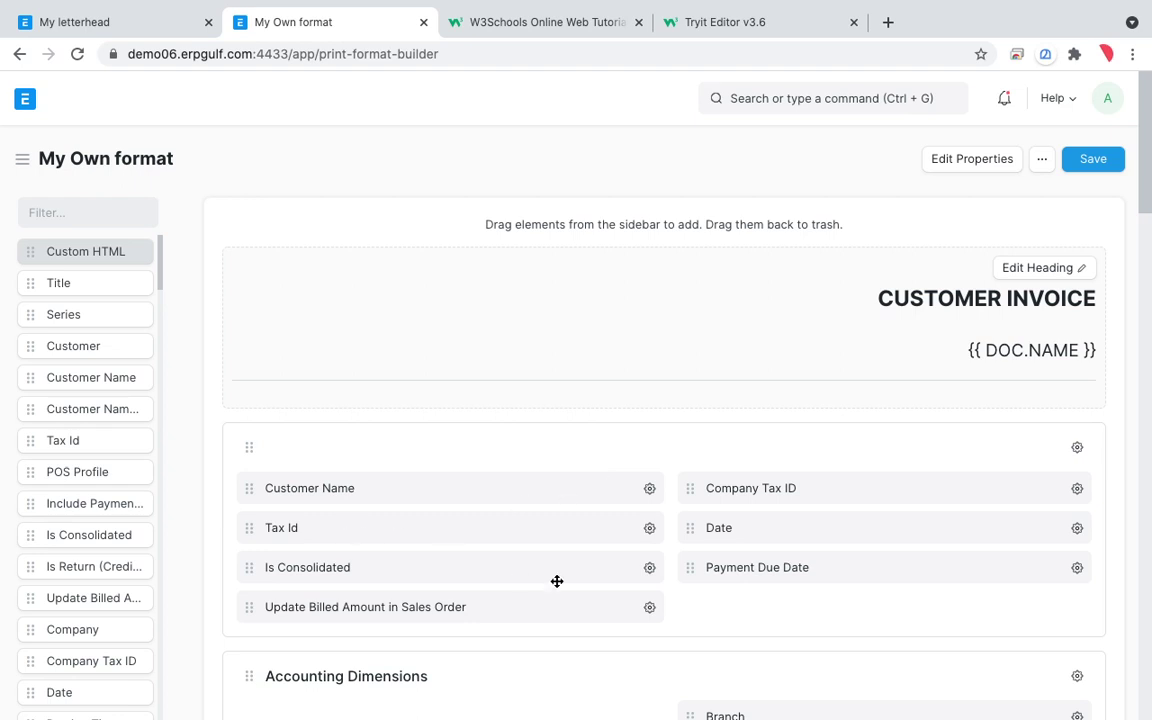
- Add Tax Id under Payment Due Date and remove Update Billed Amount in Sales Order
left_click_drag(52, 448, 750, 613)
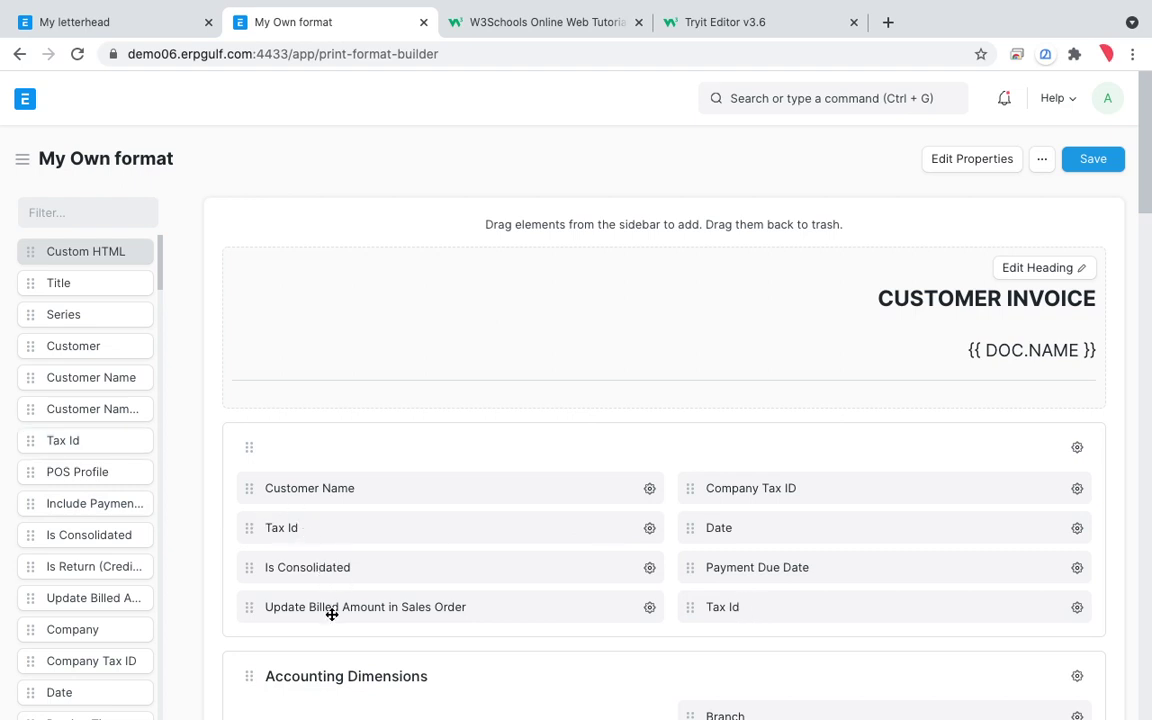
left_click_drag(332, 614, 23, 550)
scroll(445, 618, "down", 3)
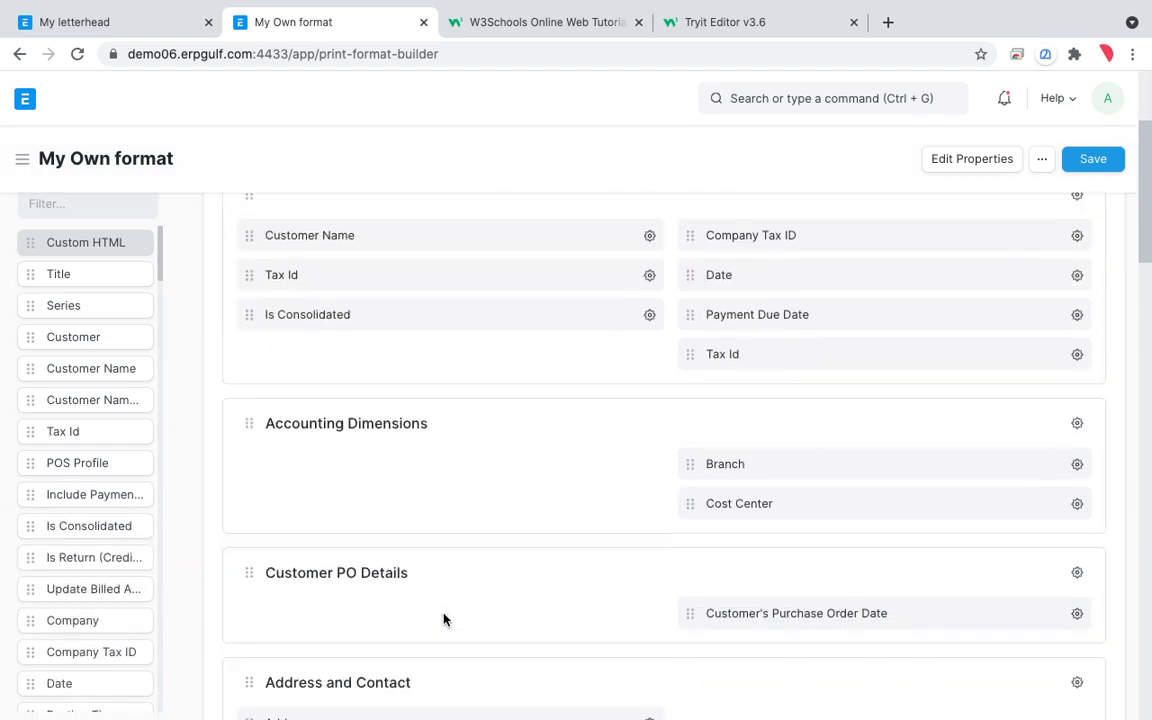
scroll(445, 618, "down", 5)
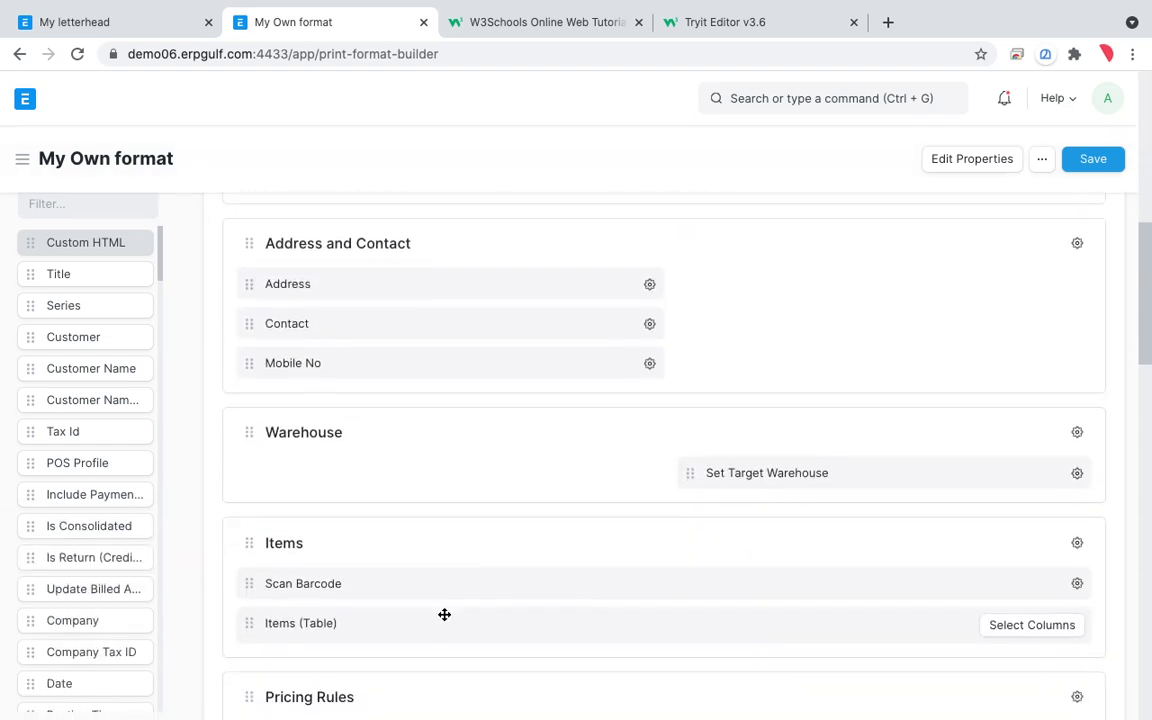
scroll(720, 510, "down", 1)
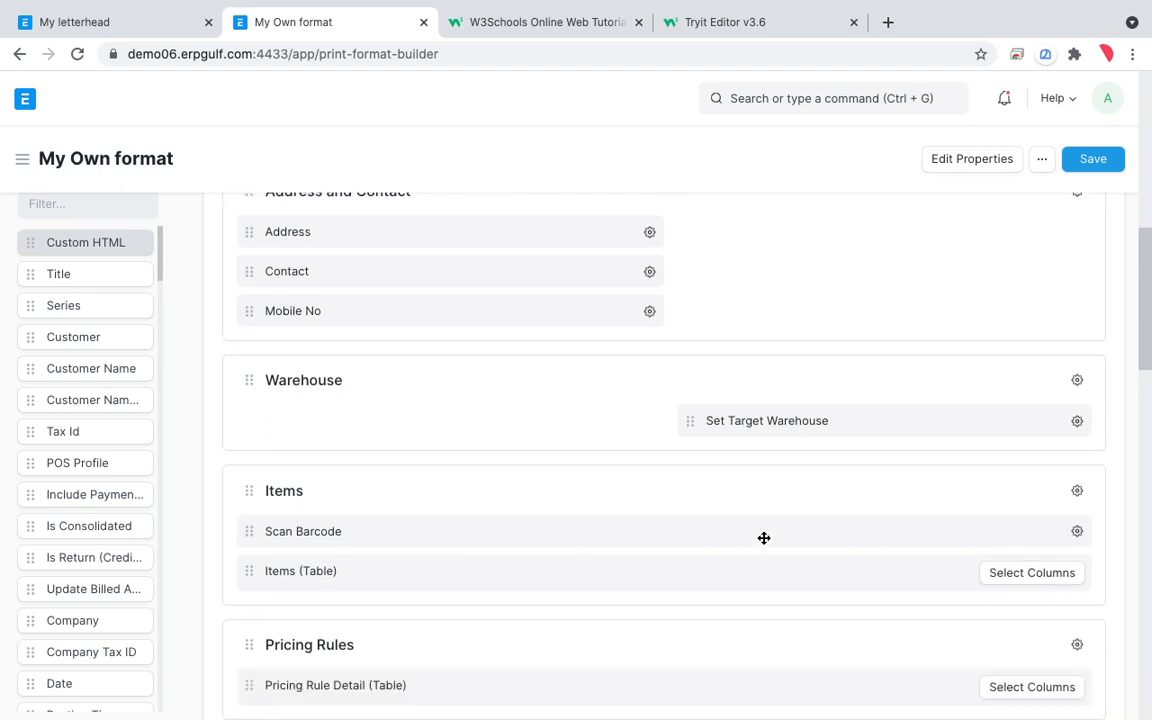
scroll(764, 538, "down", 2)
scroll(764, 538, "up", 2)
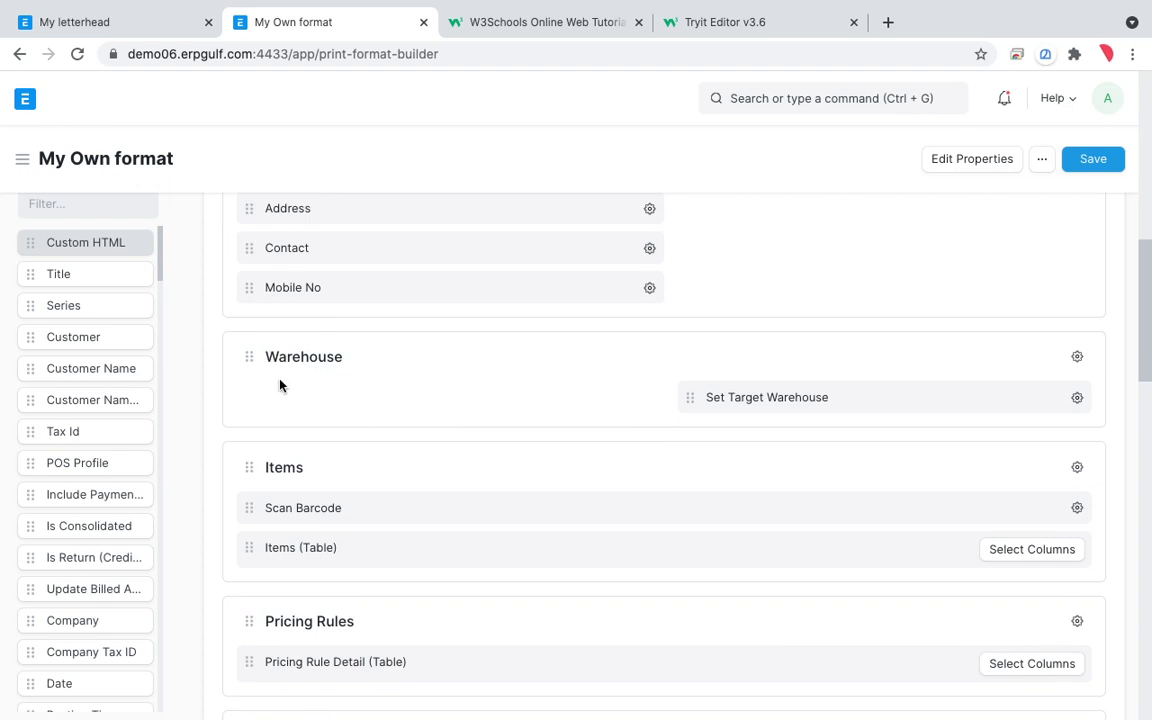
left_click_drag(609, 509, 625, 421)
- Add the Branch field to the Warehouse section beside Set Target Warehouse
scroll(98, 626, "down", 5)
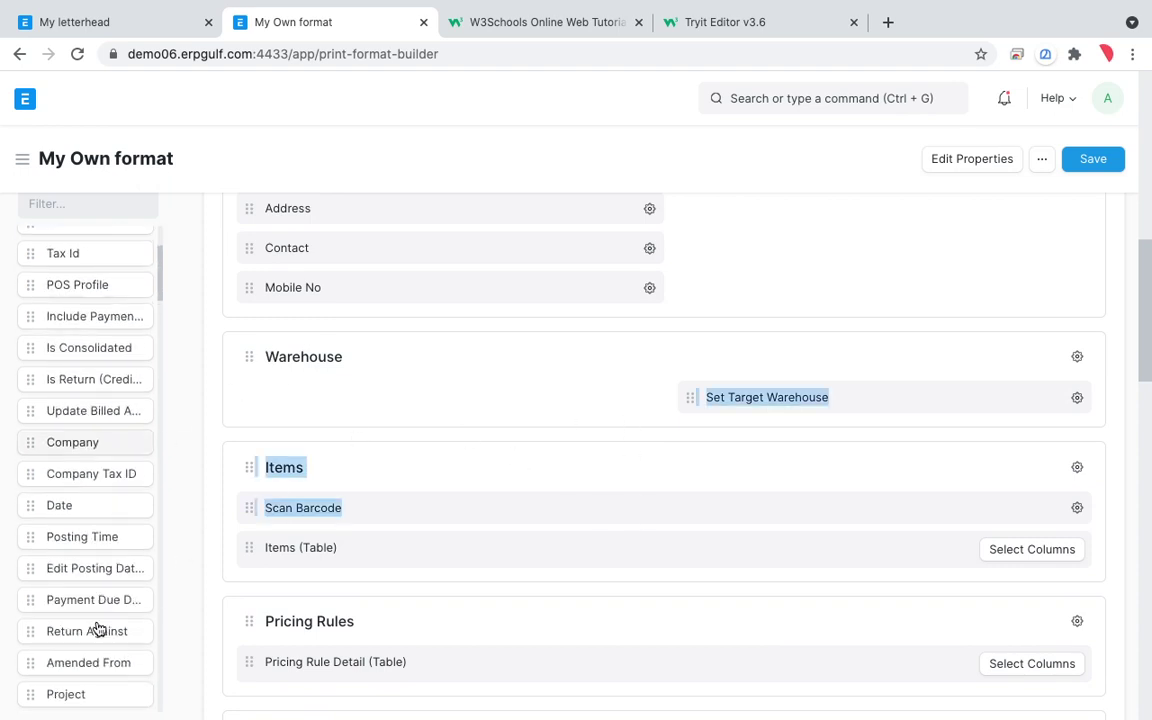
scroll(98, 625, "down", 1)
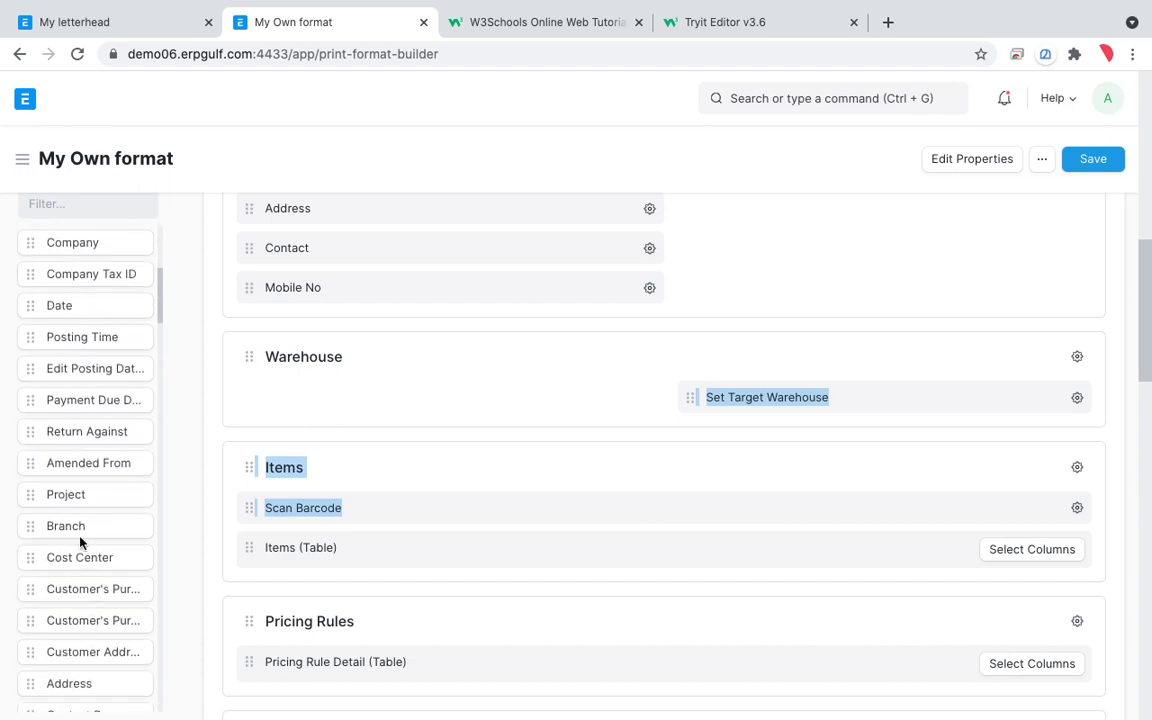
left_click_drag(77, 533, 743, 334)
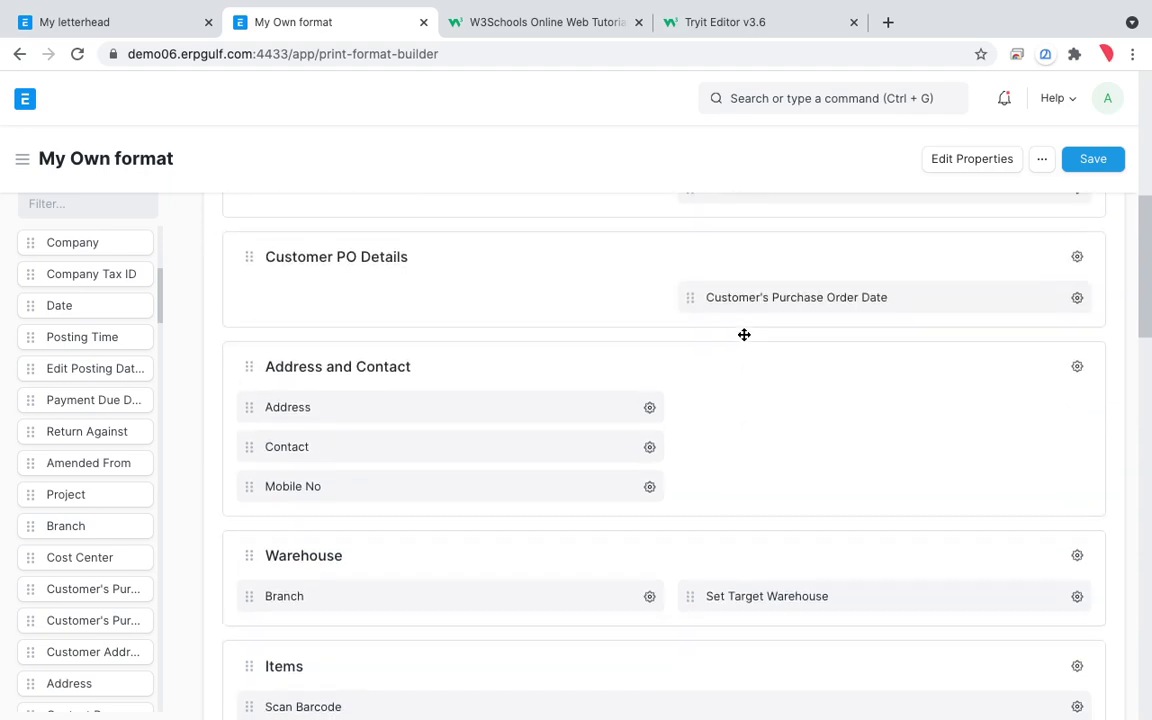
scroll(743, 339, "down", 6)
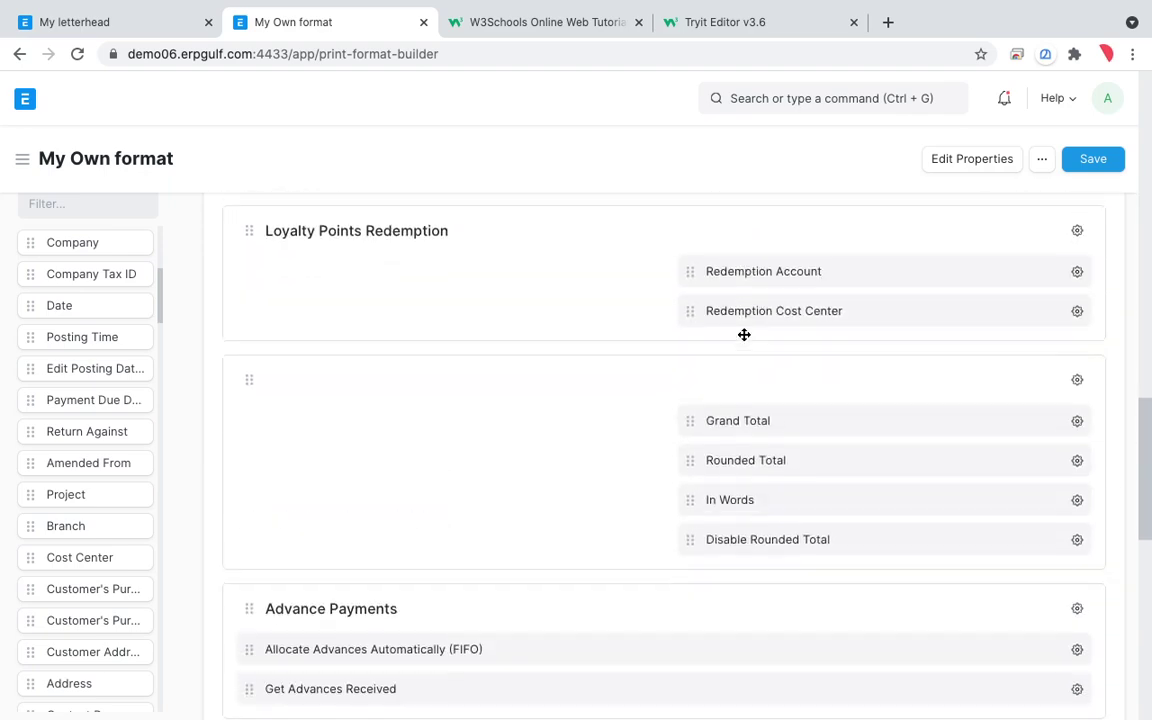
scroll(743, 339, "down", 2)
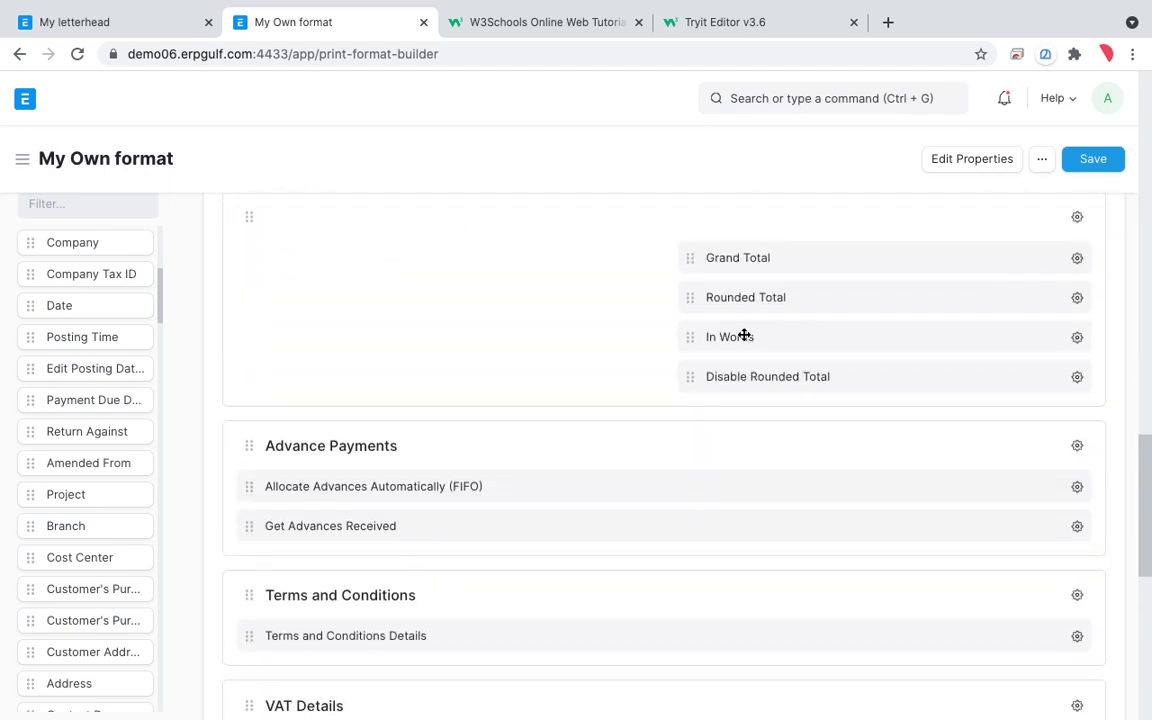
scroll(744, 335, "down", 2)
scroll(744, 335, "down", 2)
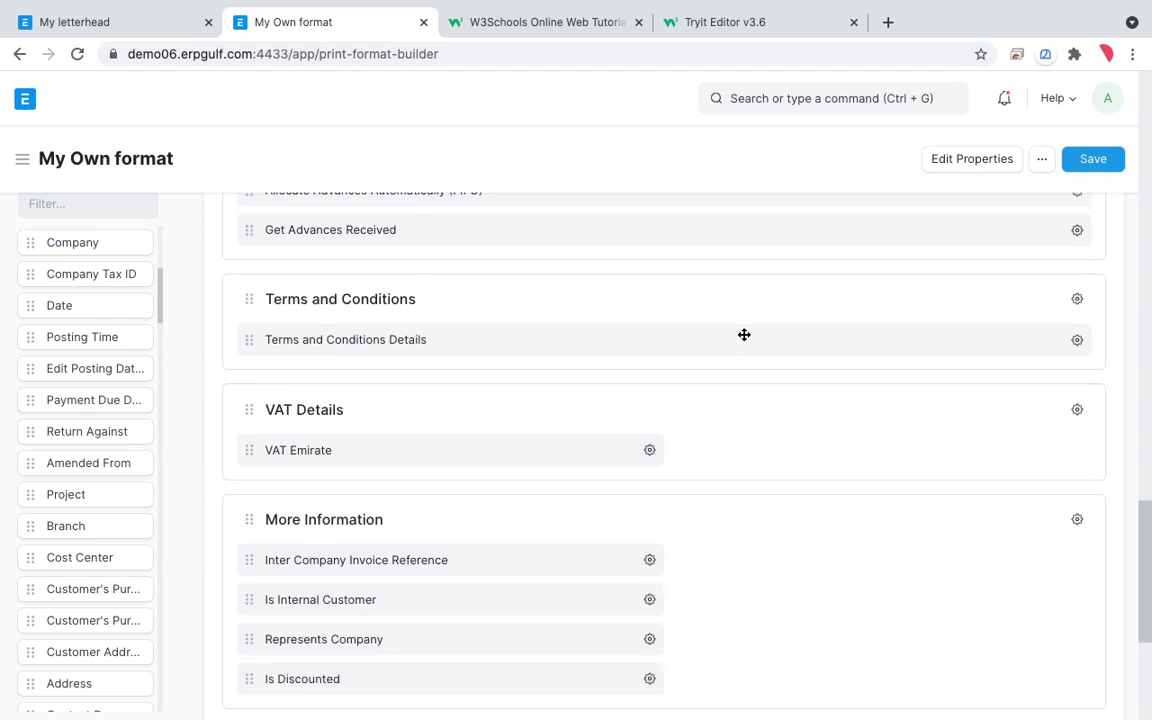
scroll(744, 335, "down", 4)
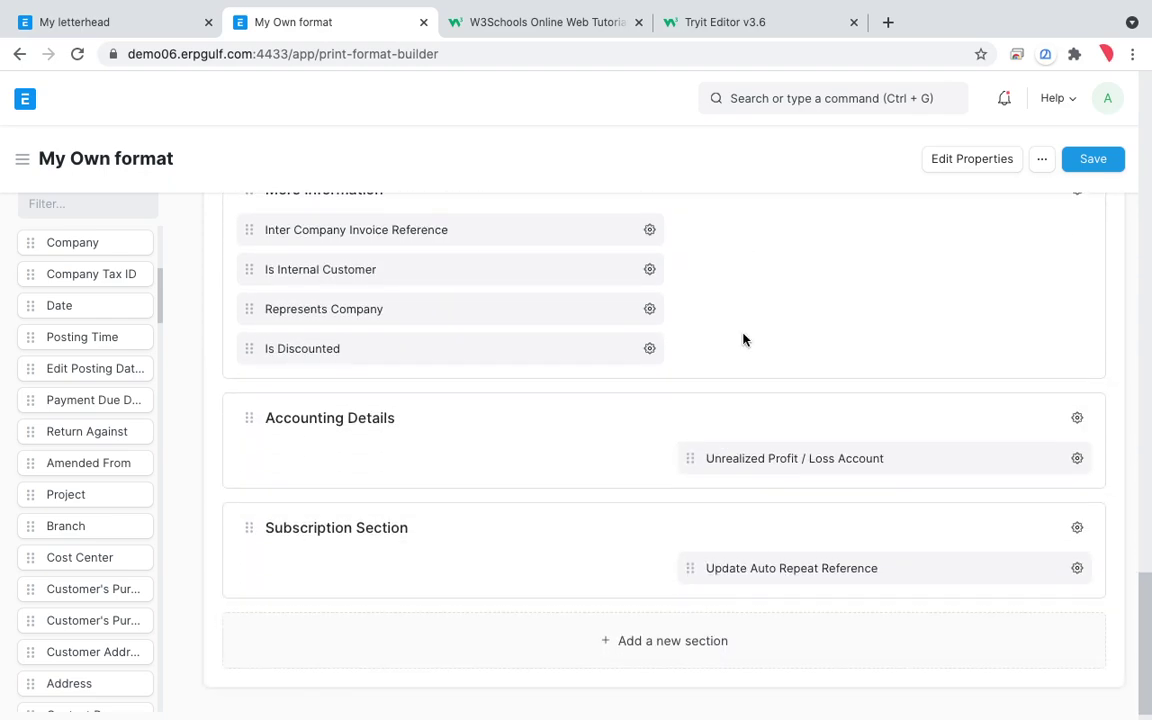
scroll(744, 340, "up", 15)
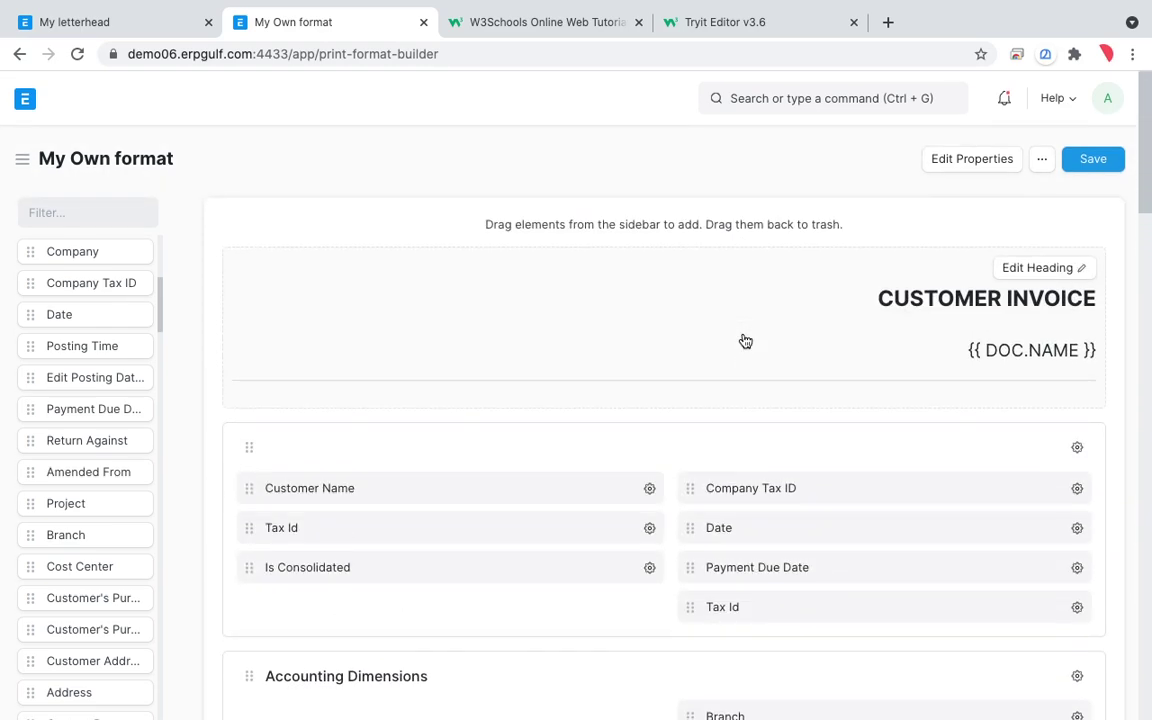
- Save My Own format and briefly check the My letterhead document
left_click(1094, 158)
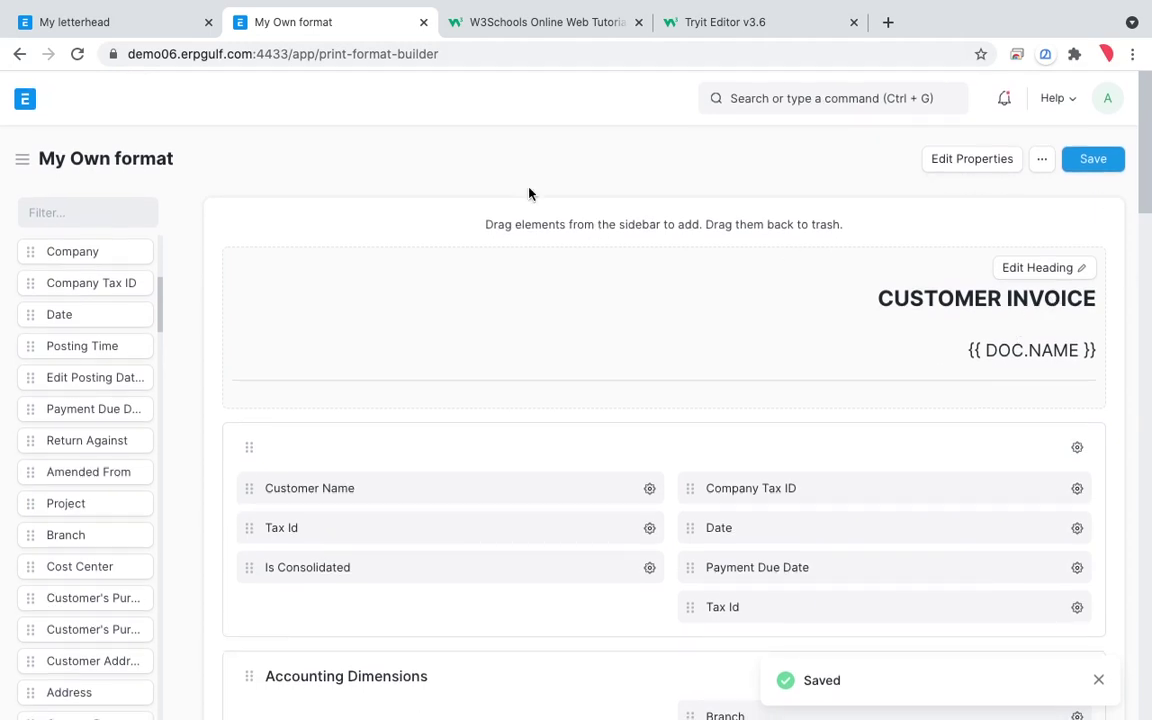
left_click(100, 34)
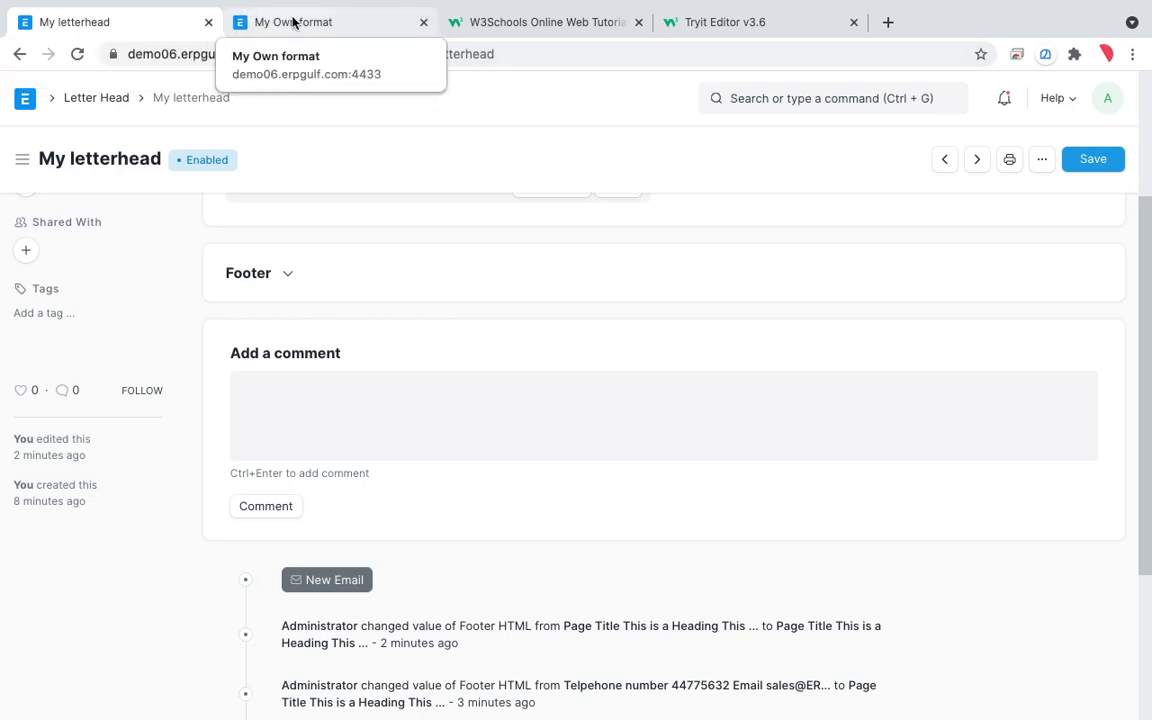
left_click(293, 21)
- Search for 'sales invo' and open the Sales Invoice list
left_click(833, 100)
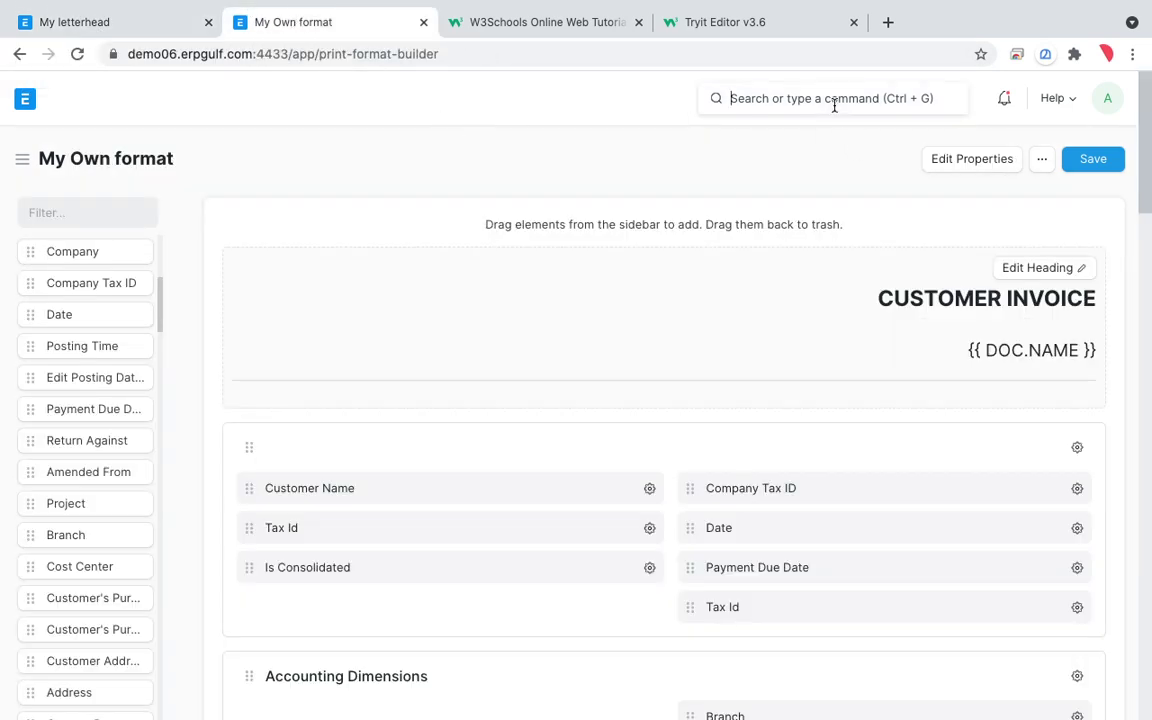
type("customer")
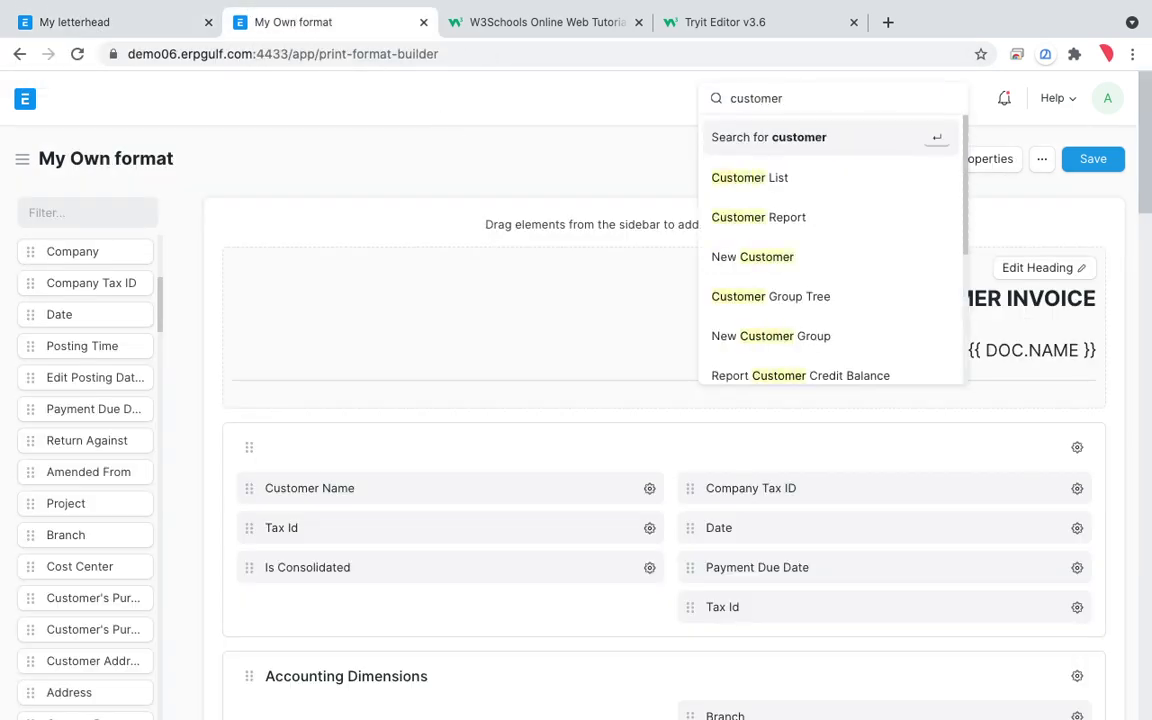
key("BackSpace")
key("BackSpace")
key("BackSpace")
key("BackSpace")
key("BackSpace")
key("BackSpace")
type("sale")
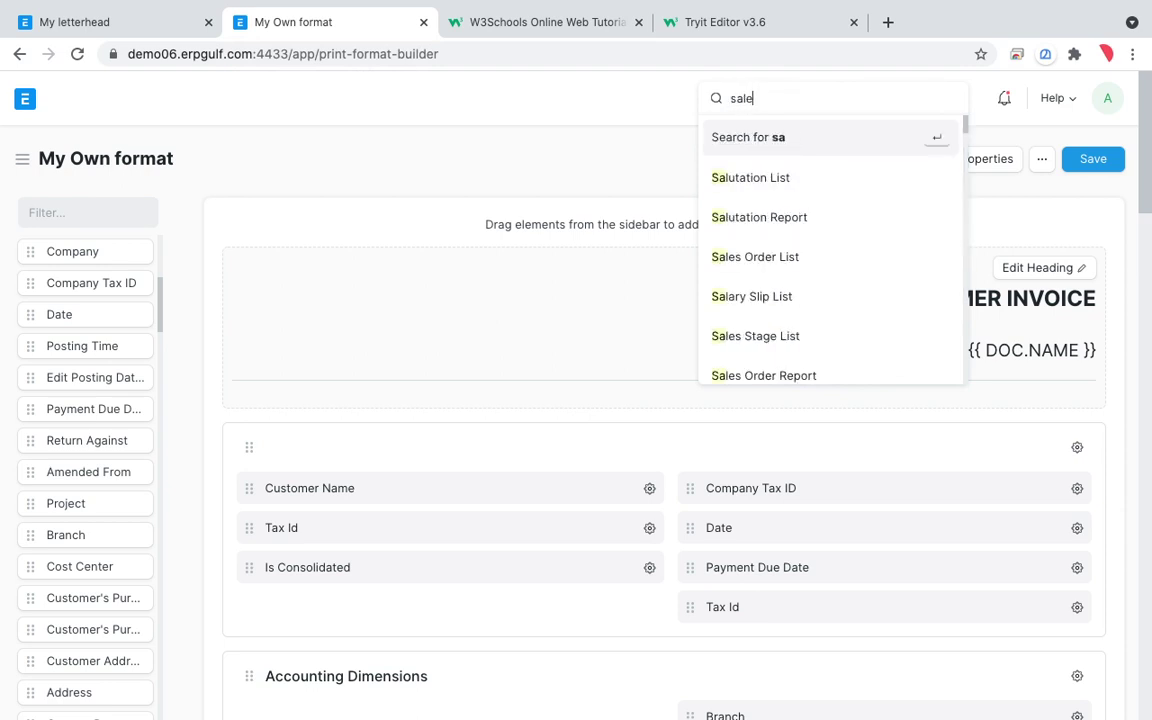
type("s invo")
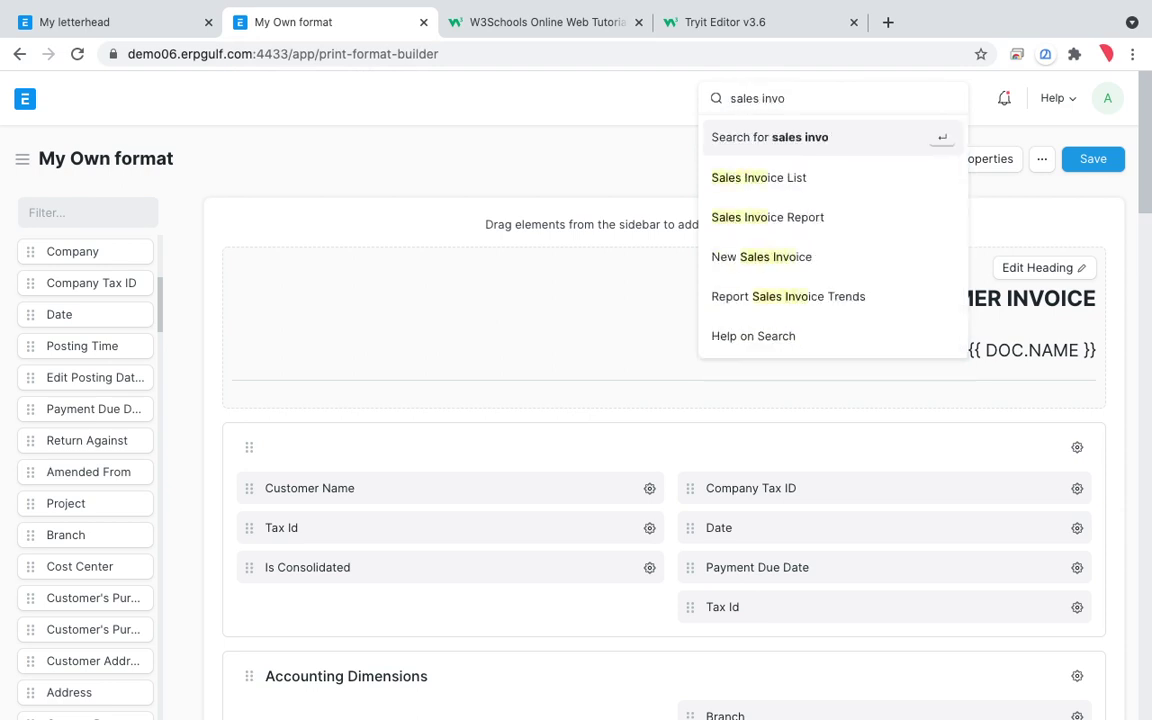
left_click(830, 184)
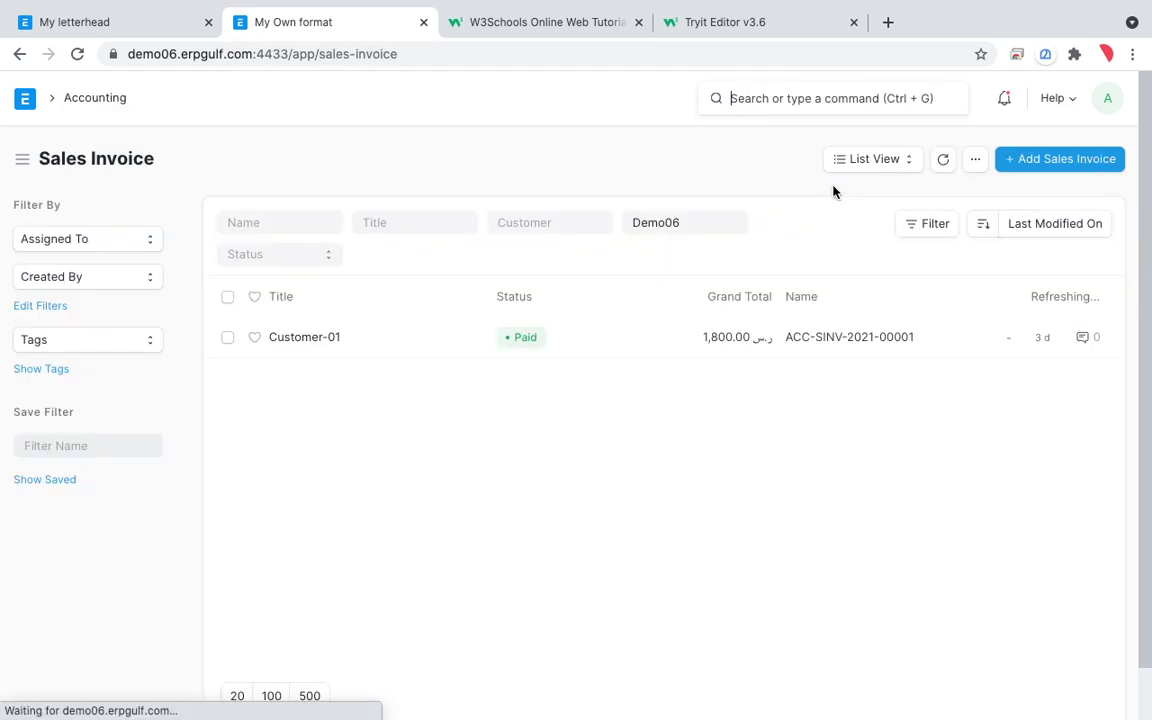
- Open the print preview of invoice ACC-SINV-2021-00001 and apply My Own format
left_click(320, 344)
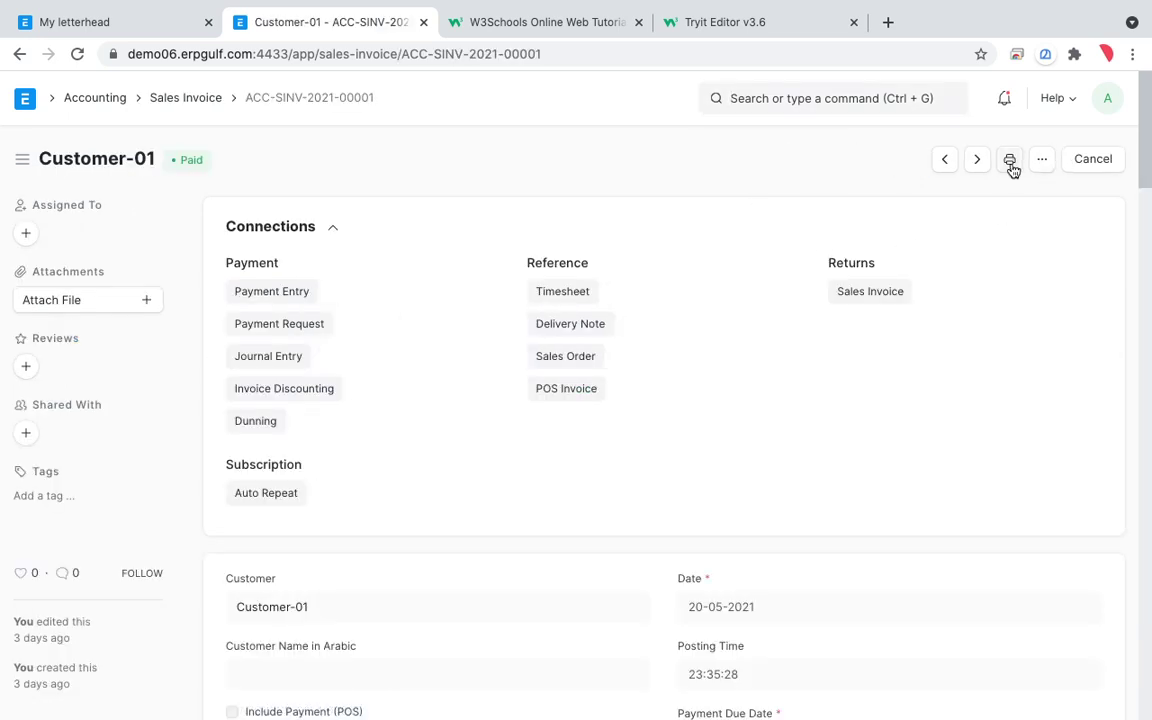
left_click(1011, 162)
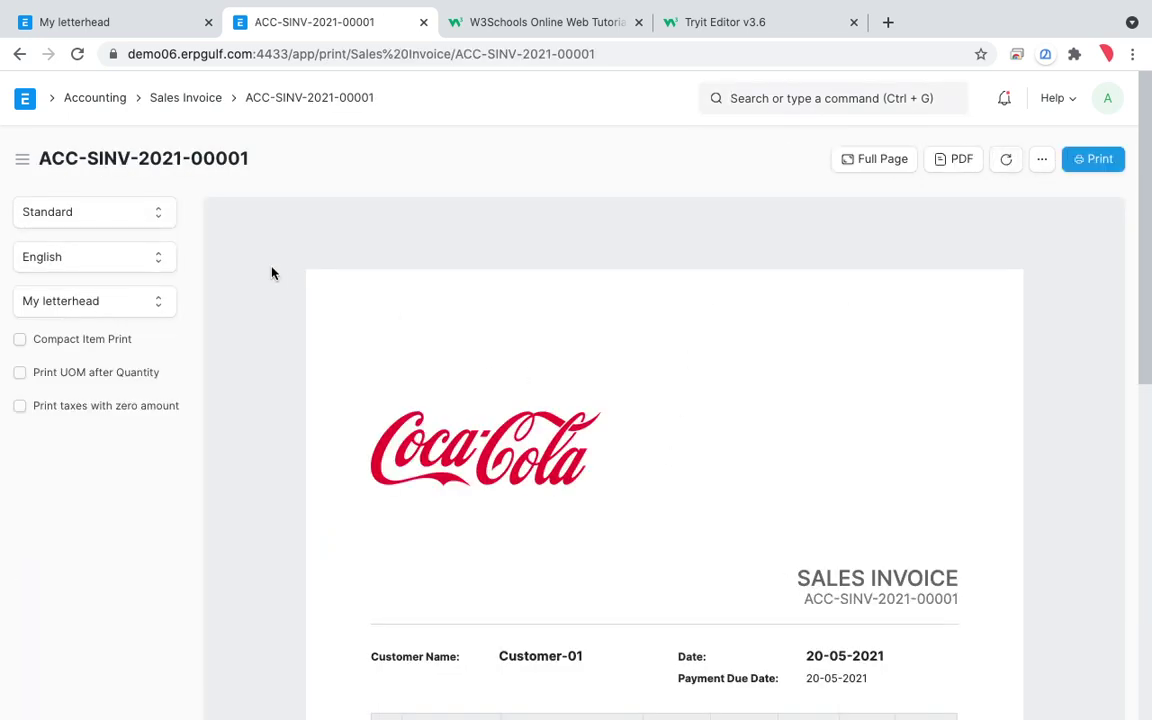
left_click(157, 224)
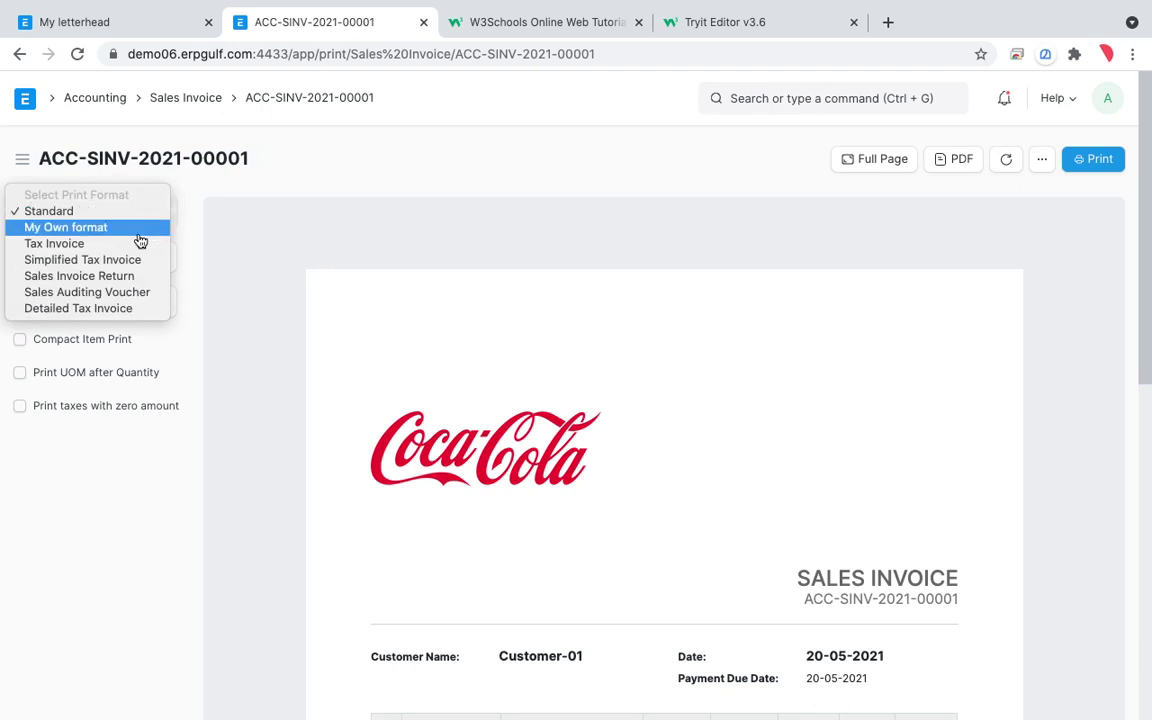
left_click(132, 227)
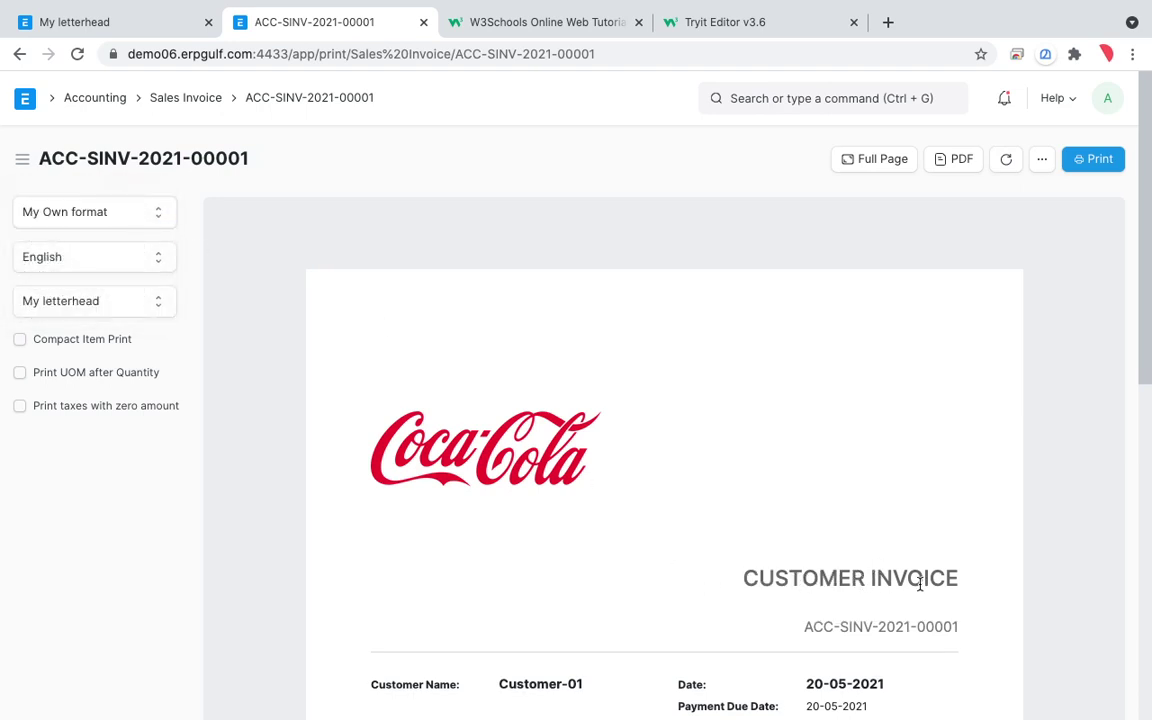
- Select My letterhead for the preview so the Coca-Cola logo tops the CUSTOMER INVOICE heading
scroll(920, 585, "down", 2)
scroll(920, 590, "down", 5)
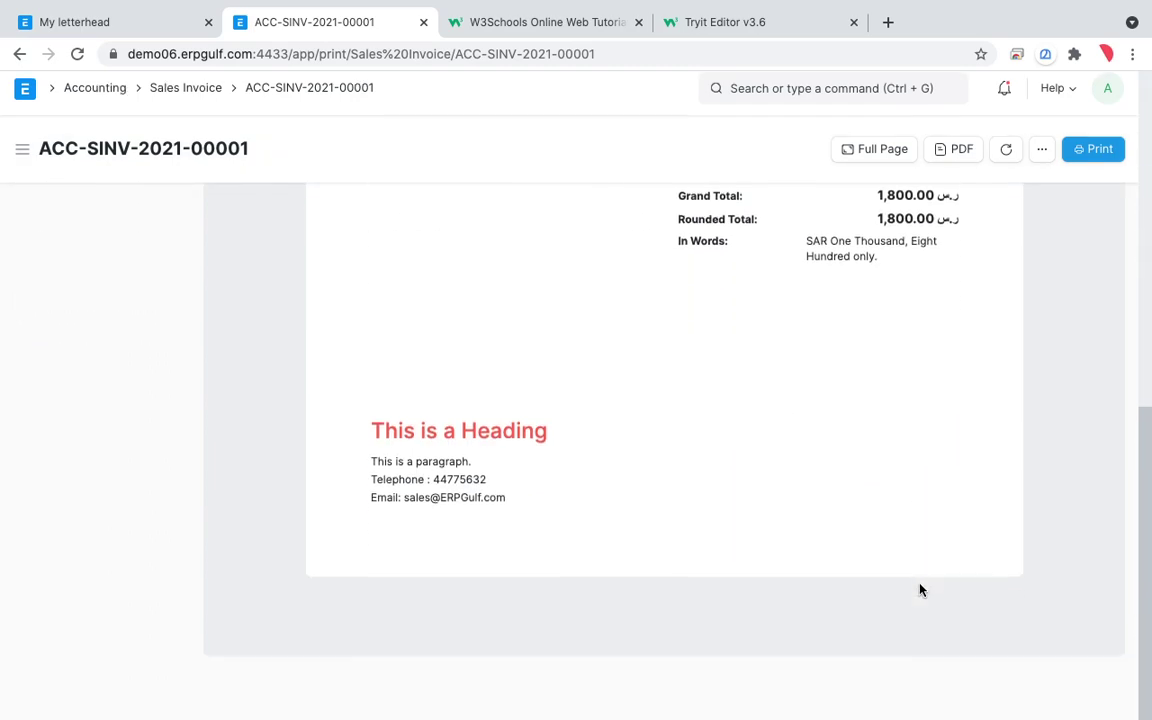
scroll(920, 590, "up", 4)
scroll(920, 585, "up", 1)
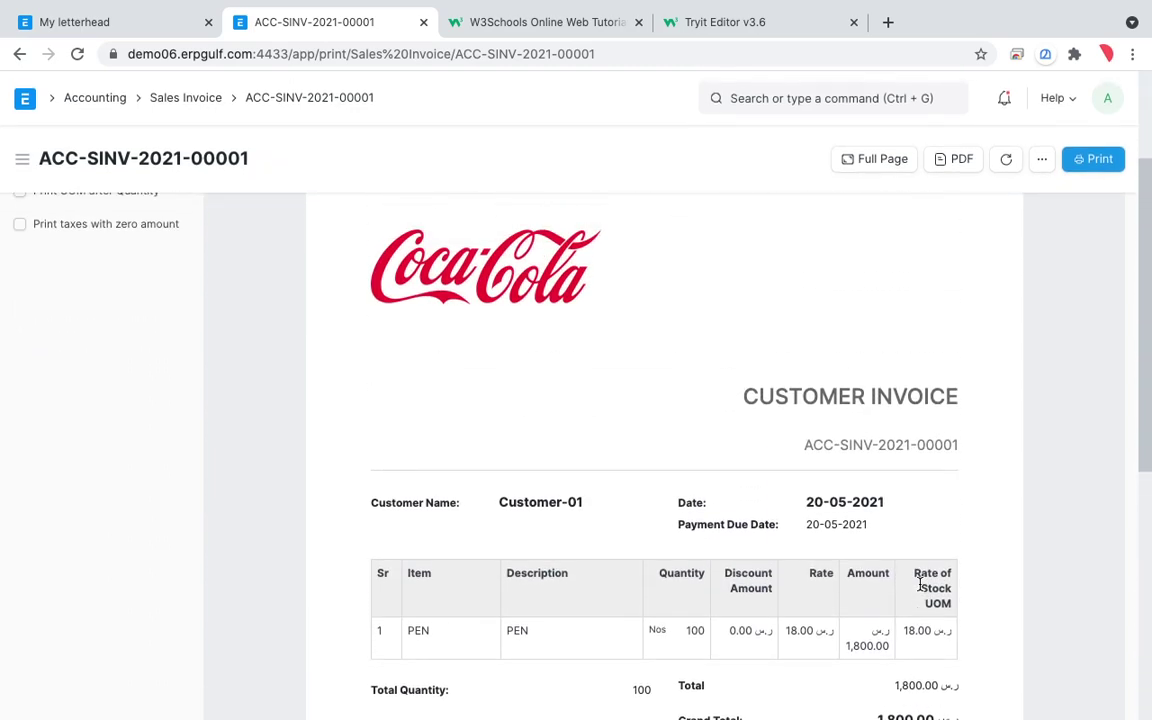
scroll(920, 585, "up", 2)
left_click(128, 303)
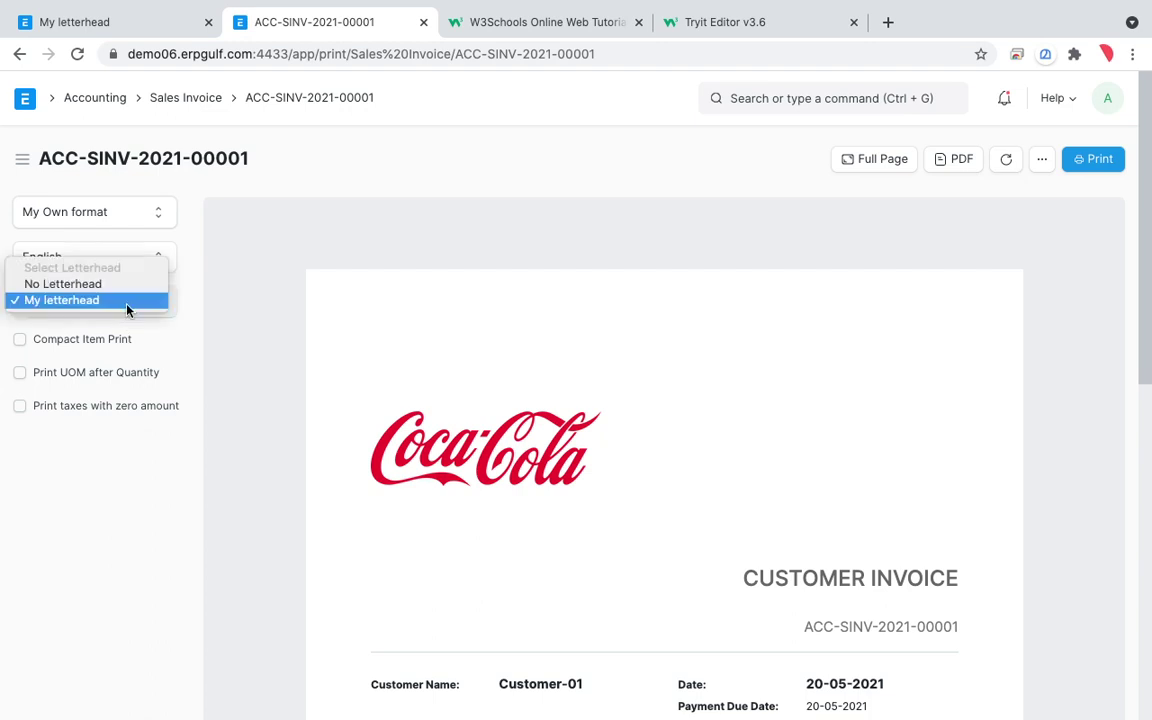
left_click(130, 302)
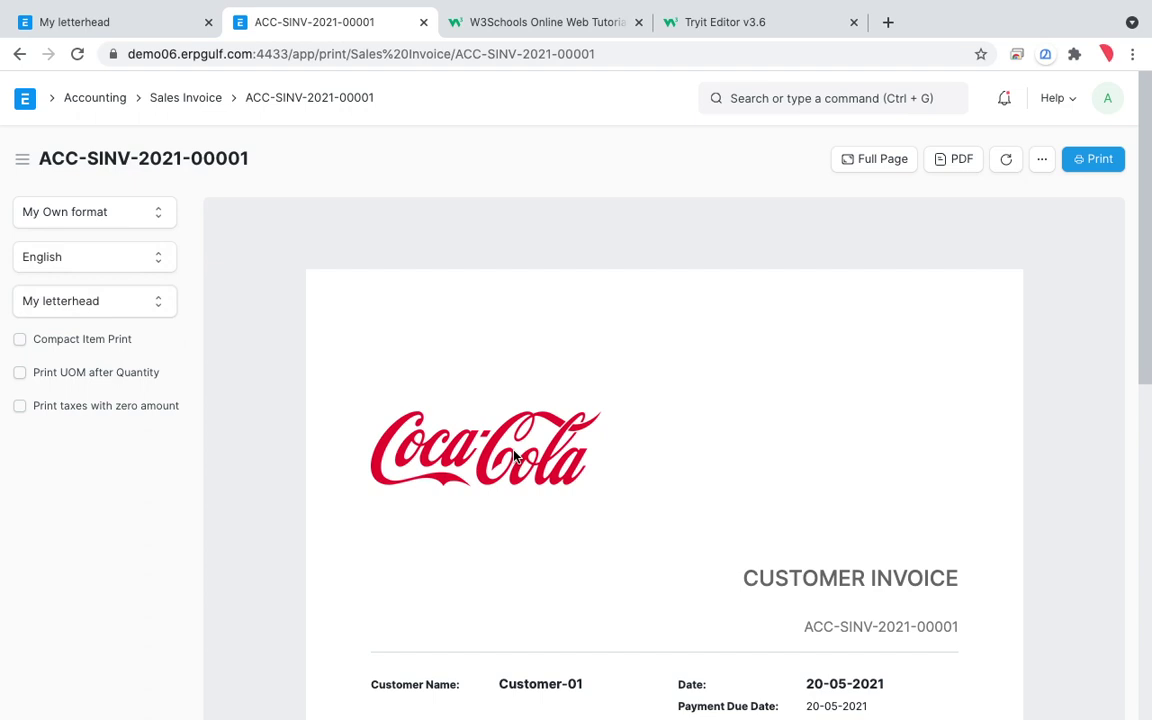
left_click(153, 307)
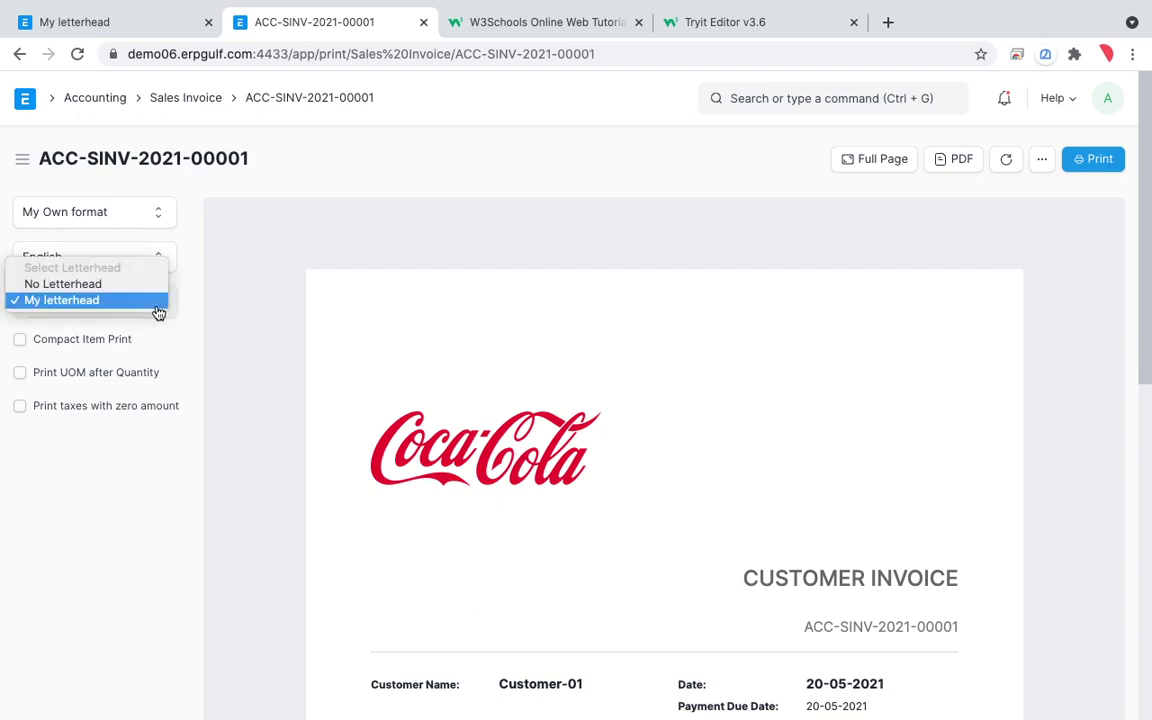
left_click(824, 108)
- Search for 'letter' and open the Letter Head list showing My letterhead
left_click(805, 103)
type("l")
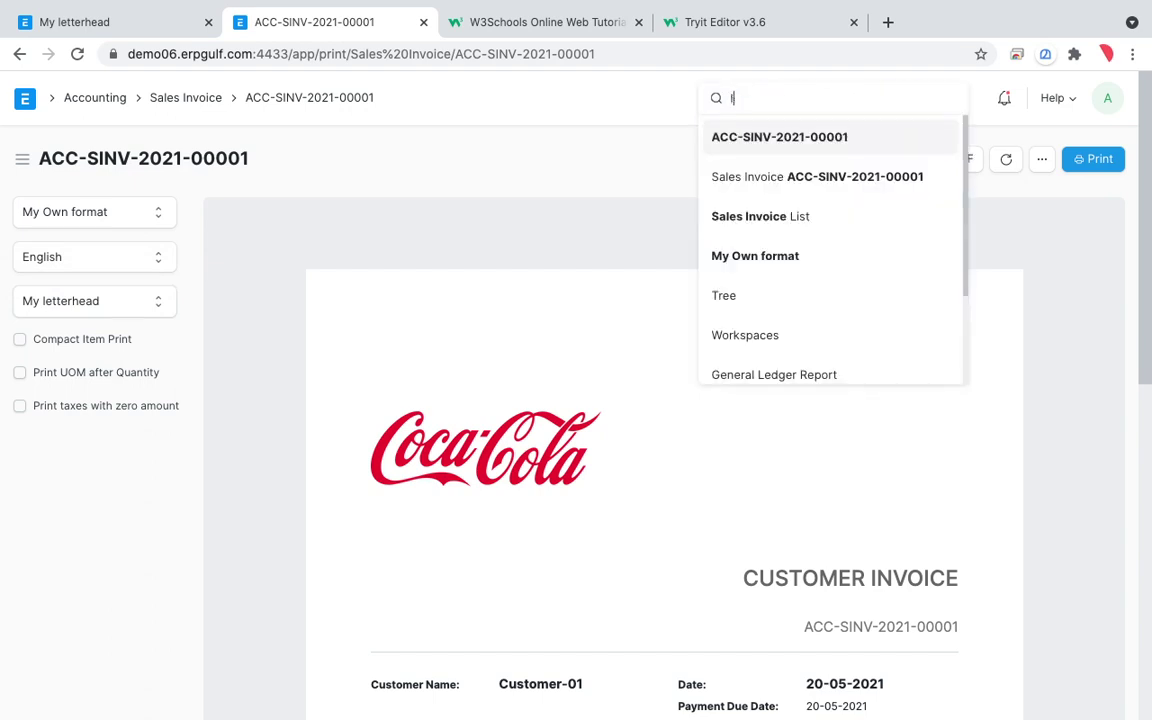
type("etter")
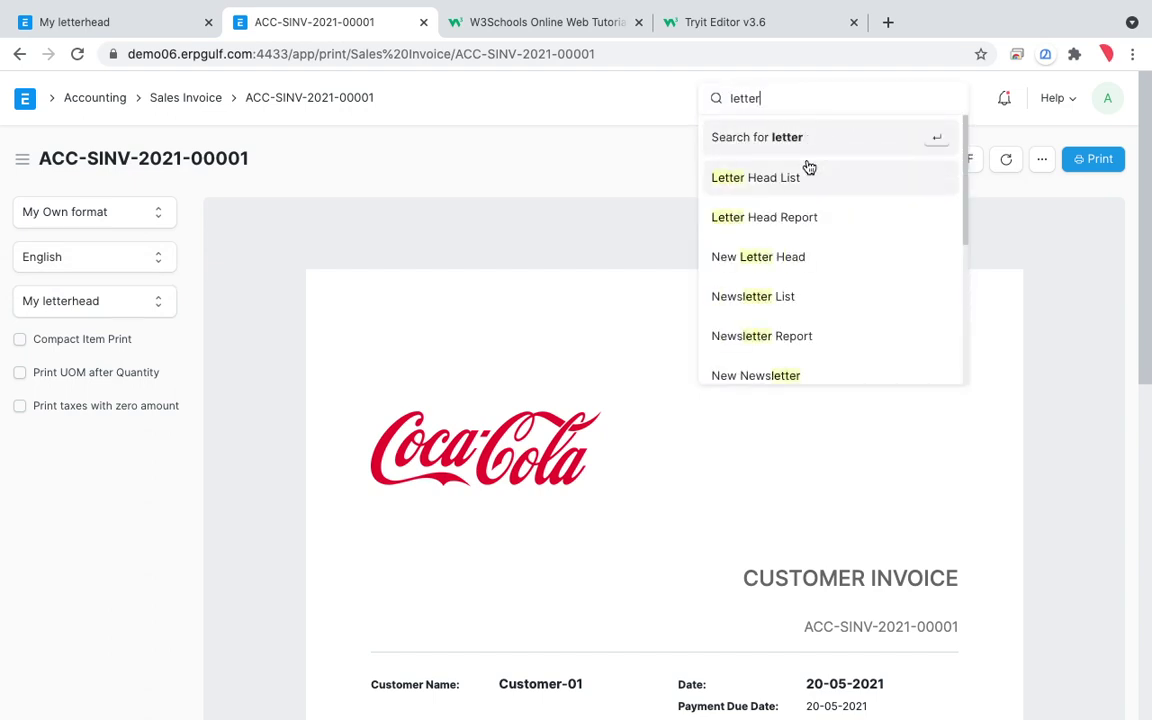
left_click(810, 177)
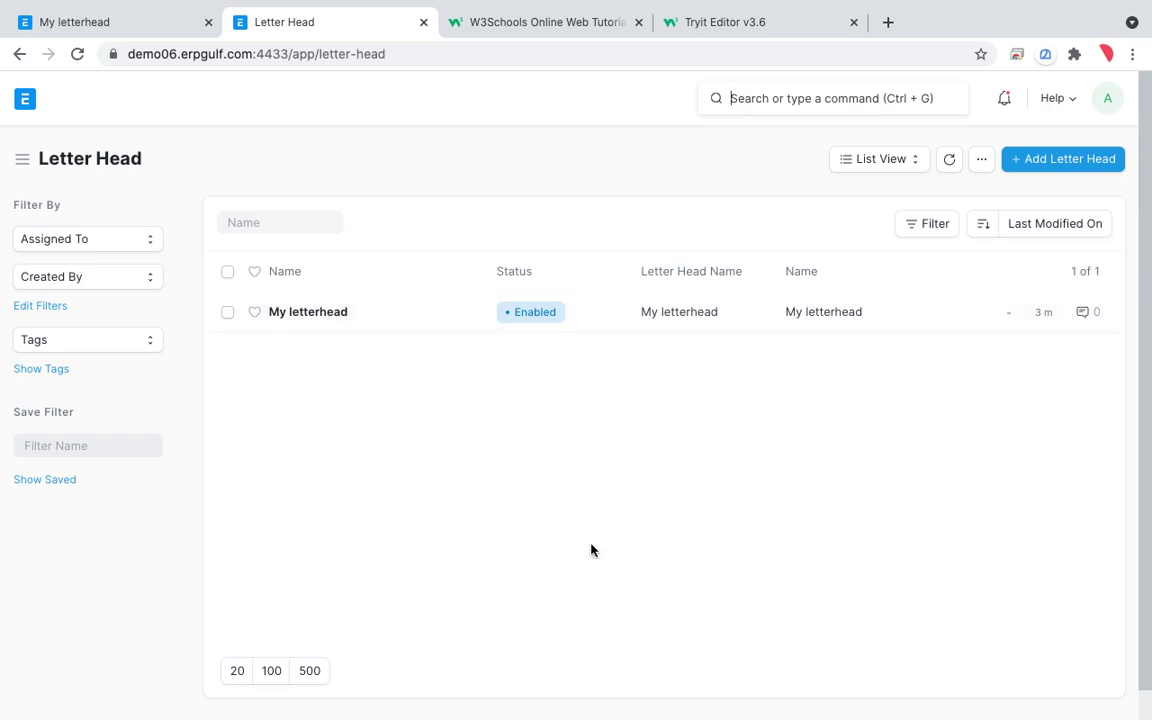
- Go home, enter the Stock workspace, and view the Delivery Note list
left_click(27, 102)
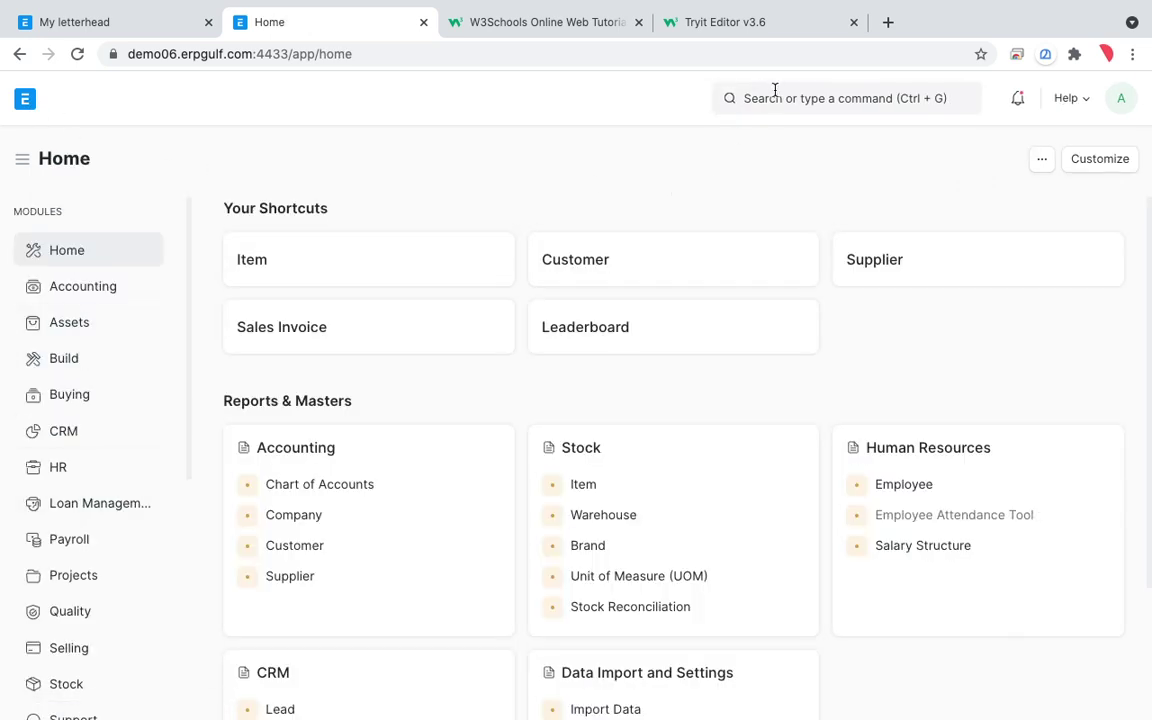
left_click(64, 610)
scroll(64, 609, "down", 1)
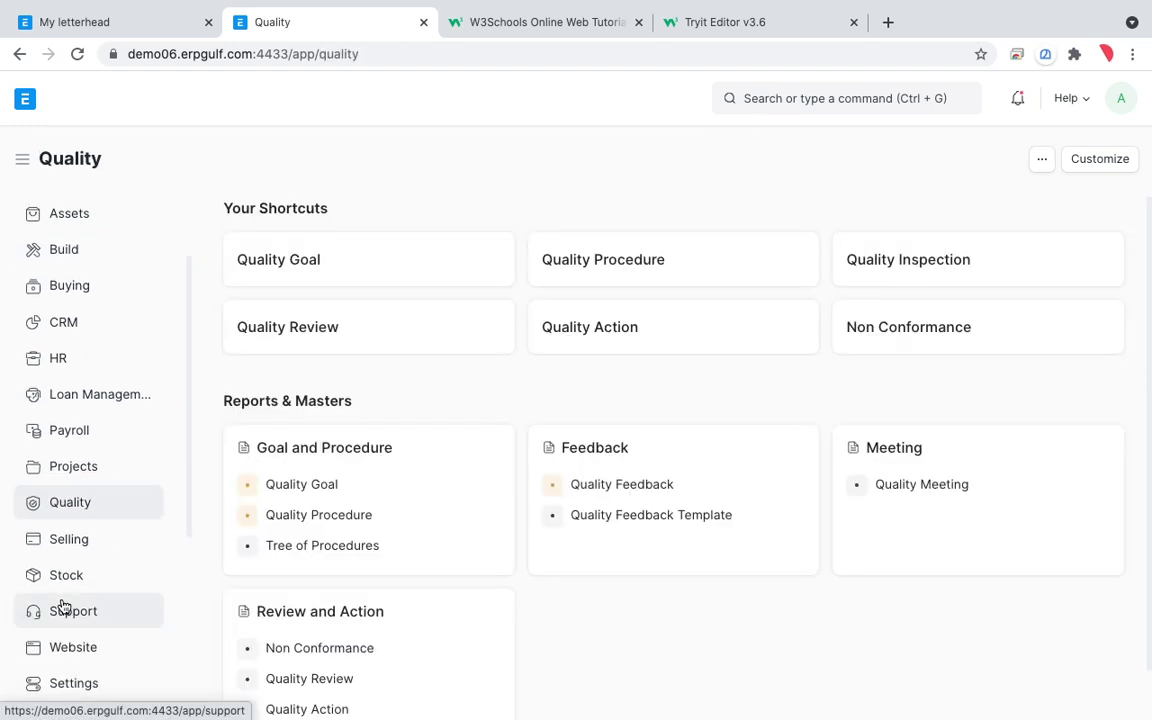
left_click(76, 577)
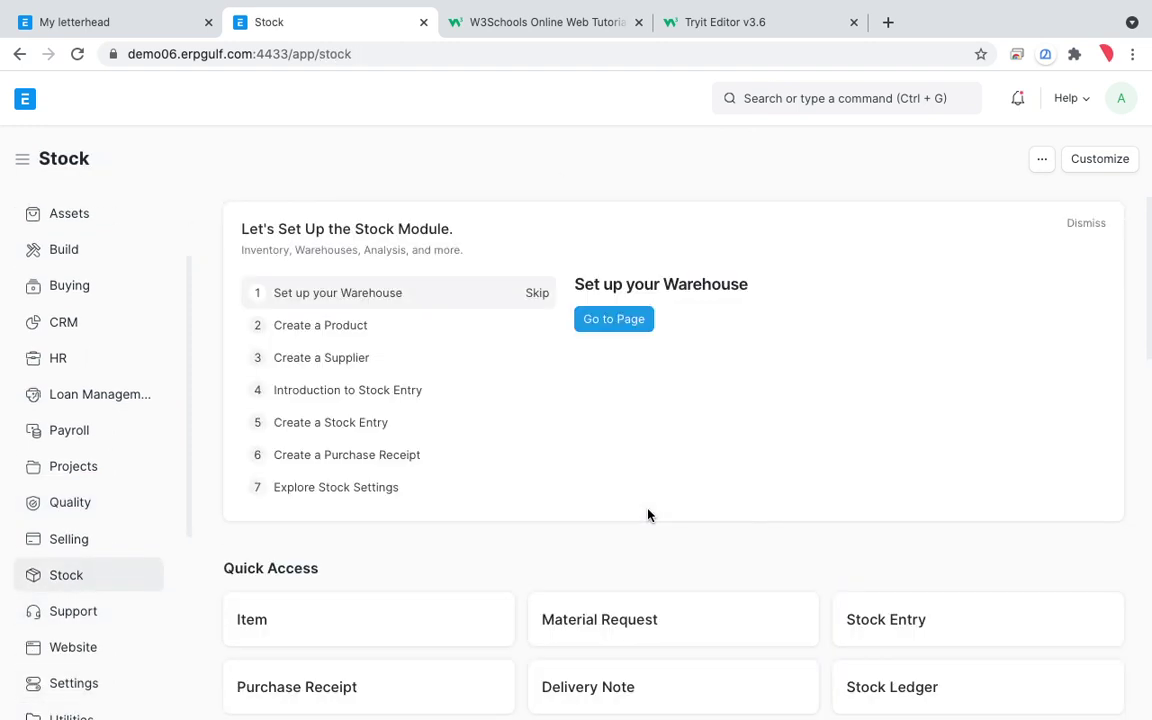
scroll(648, 514, "down", 2)
left_click(650, 491)
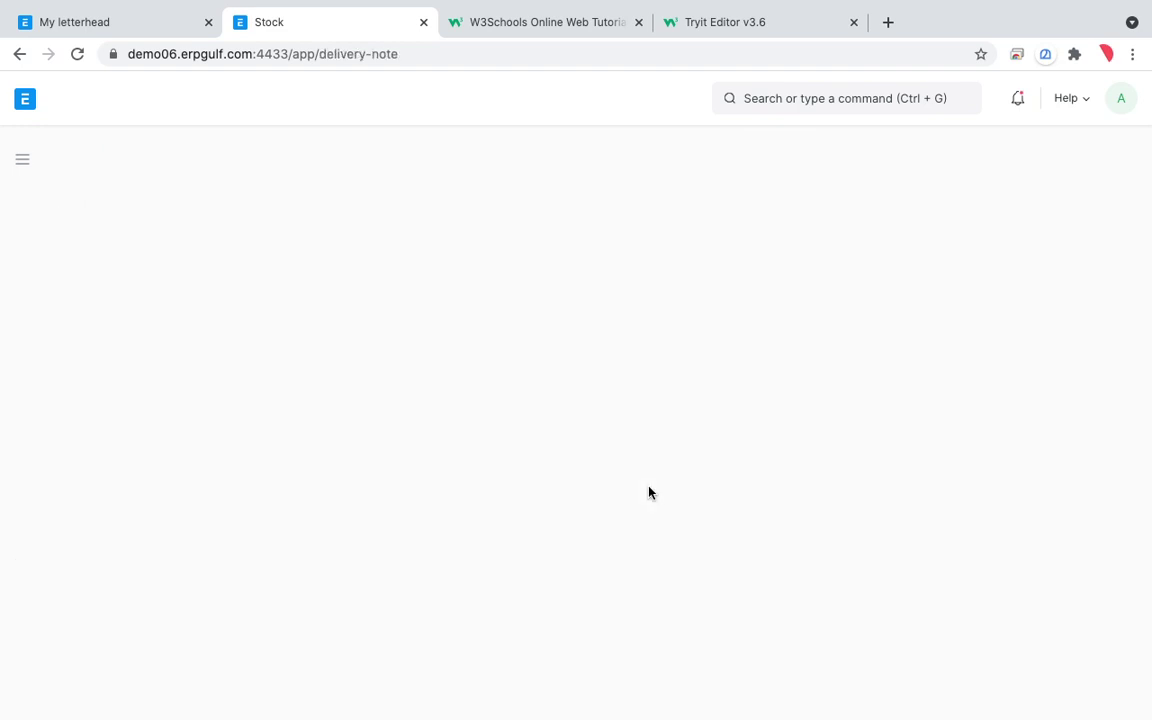
left_click(20, 53)
- View the Stock Entry and Purchase Receipt lists, ending back on the Stock workspace
scroll(451, 463, "down", 1)
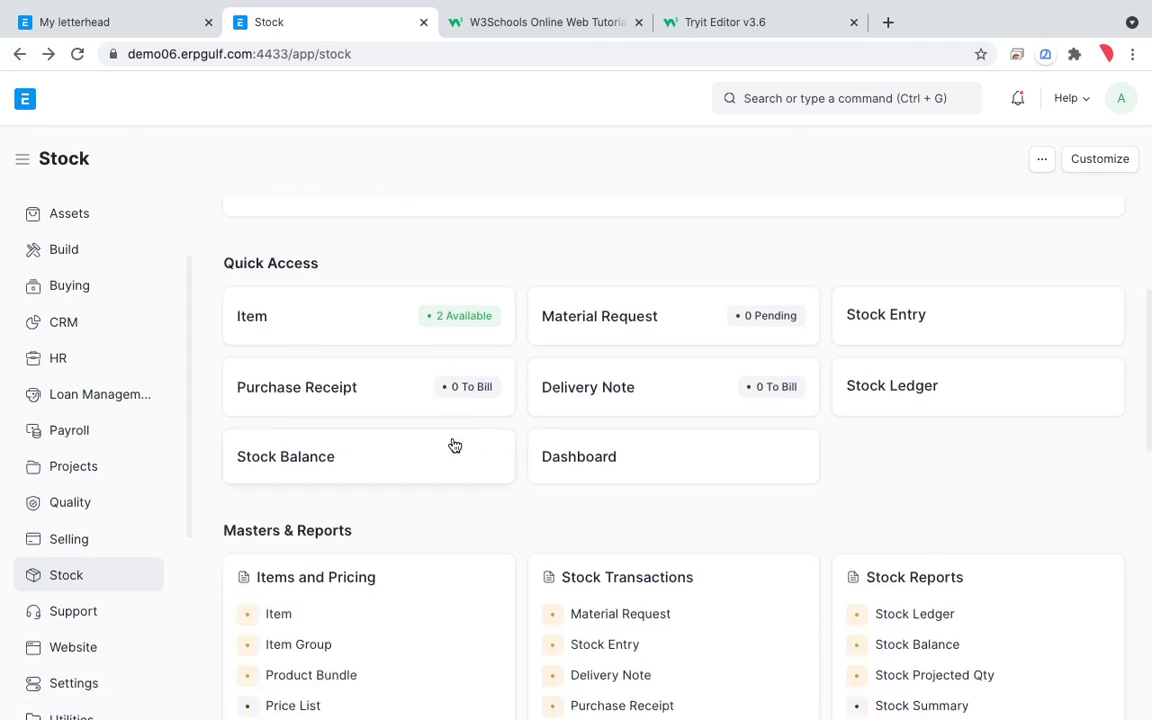
left_click(901, 335)
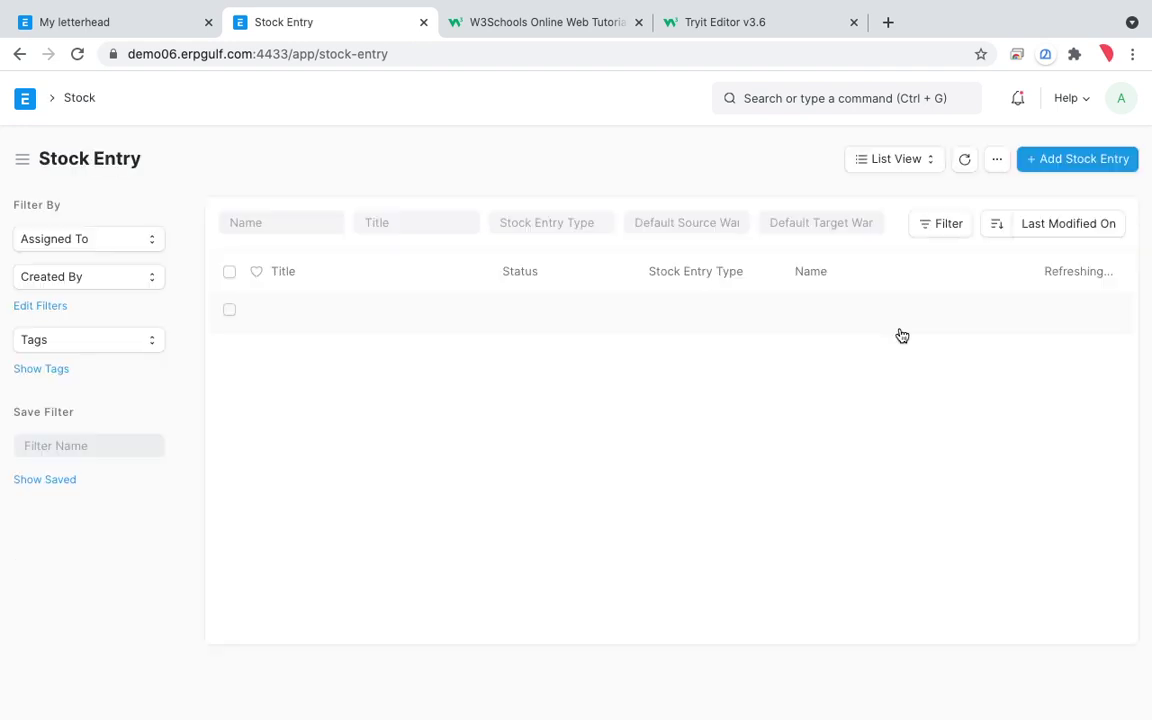
left_click(20, 54)
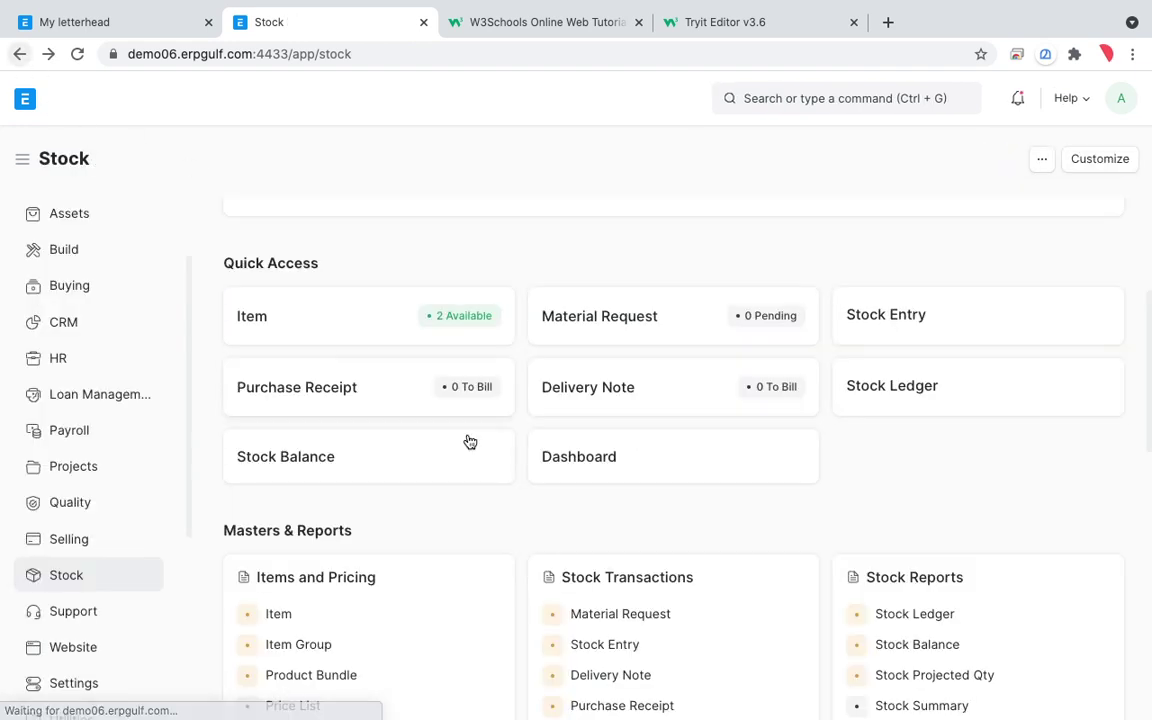
scroll(500, 470, "down", 2)
scroll(552, 524, "down", 1)
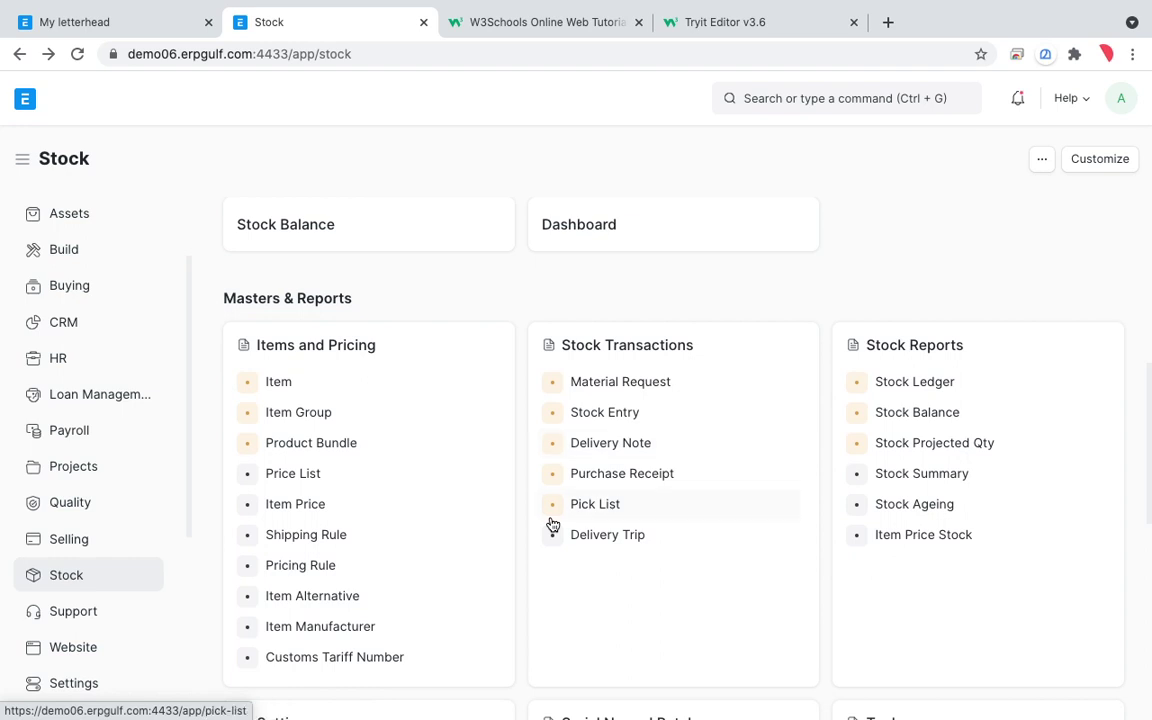
left_click(648, 487)
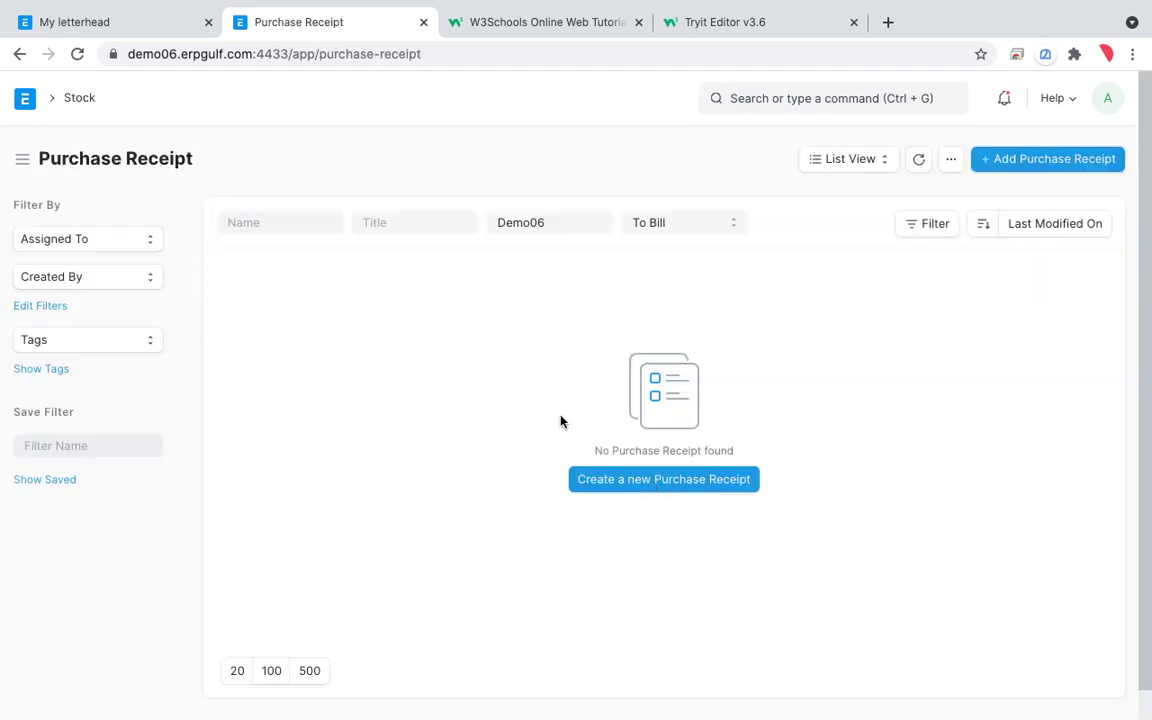
left_click(20, 54)
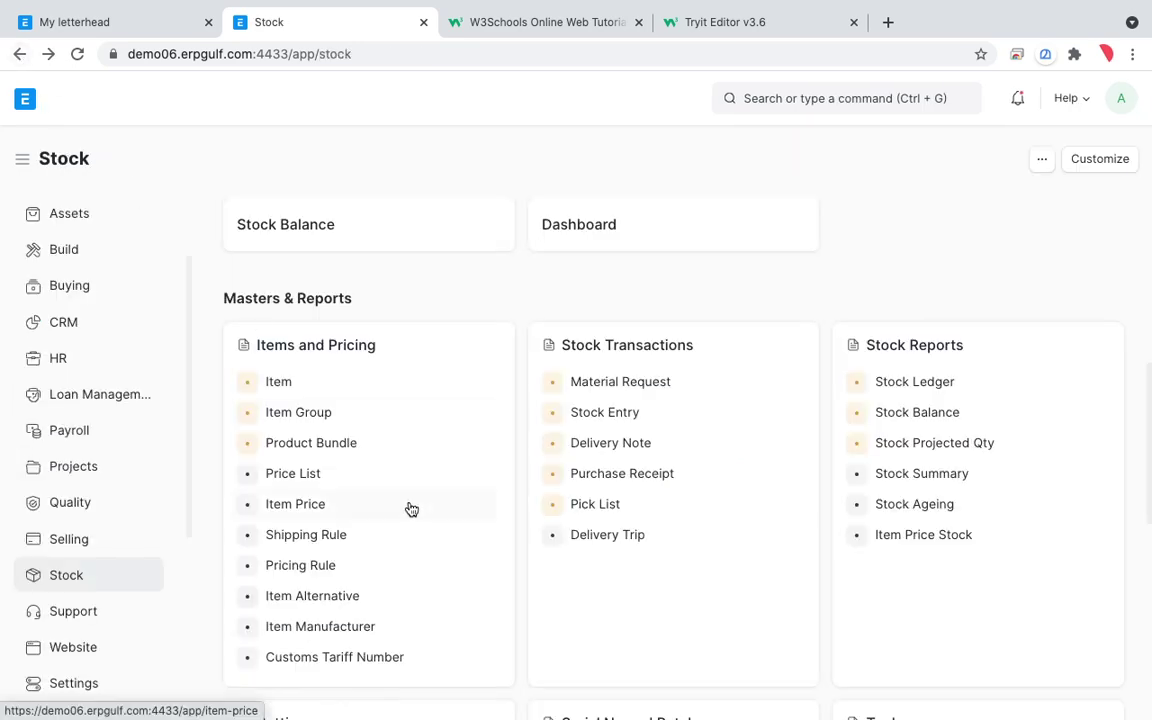
scroll(410, 510, "up", 6)
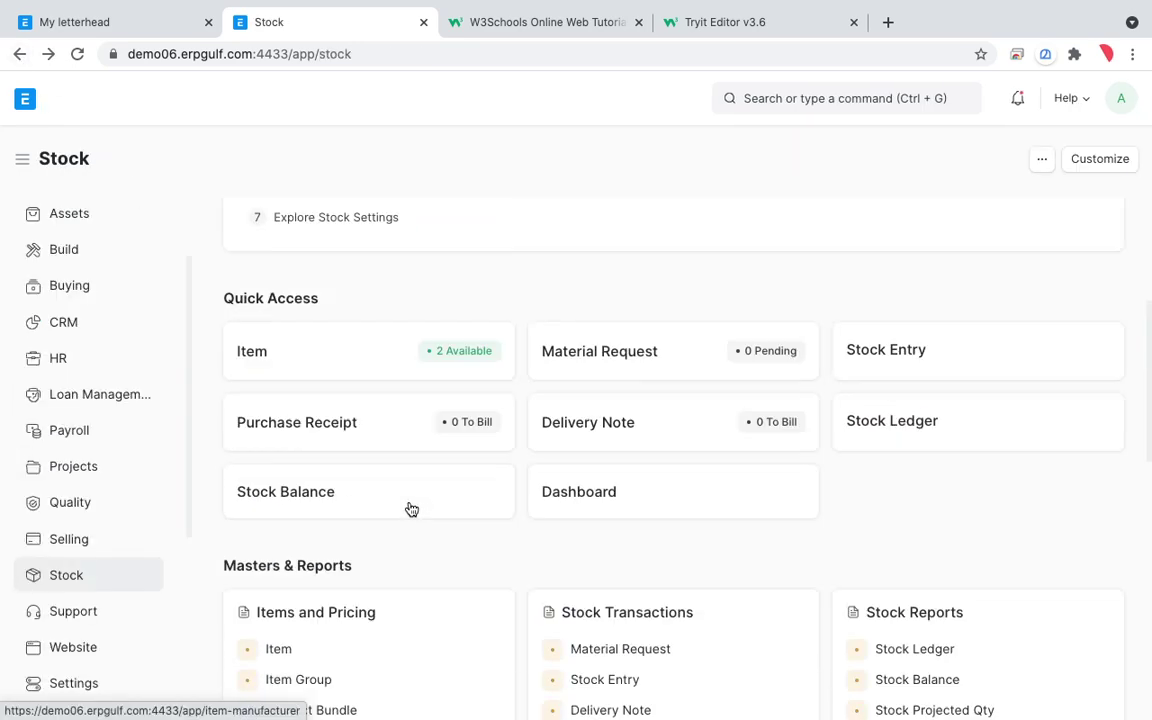
- Open quotation SAL-QTN-2021-00001 from Selling's Quotation list and show its print preview
left_click(117, 545)
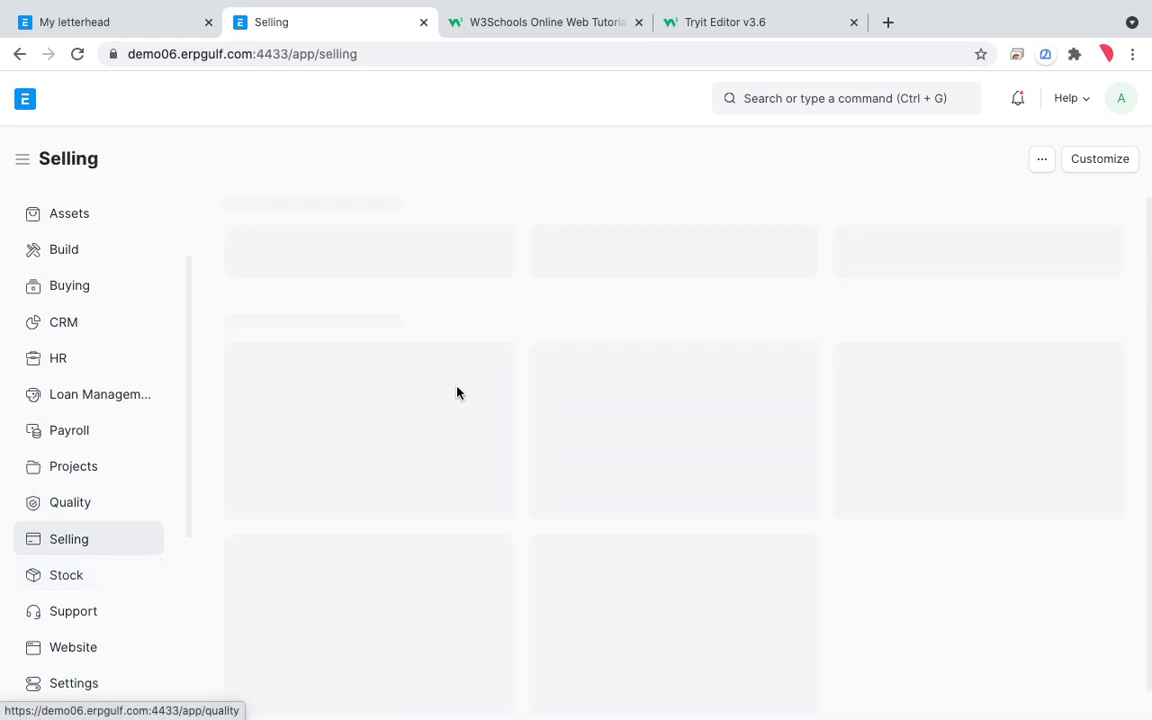
scroll(443, 515, "down", 3)
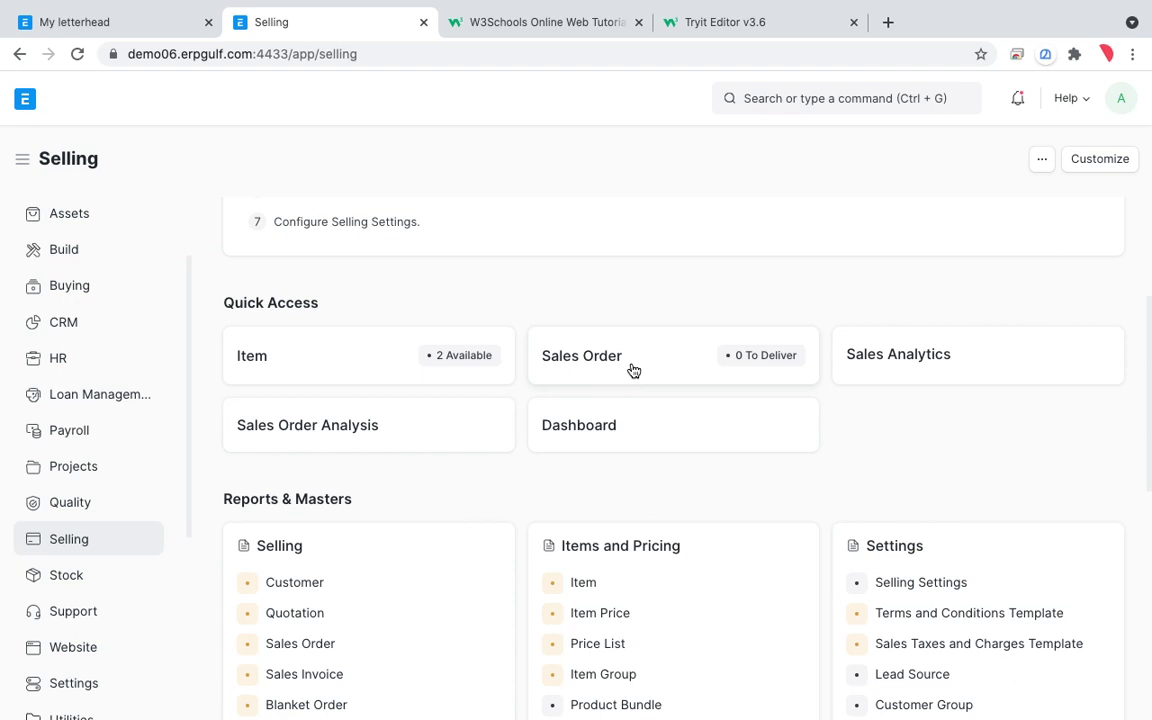
left_click(297, 622)
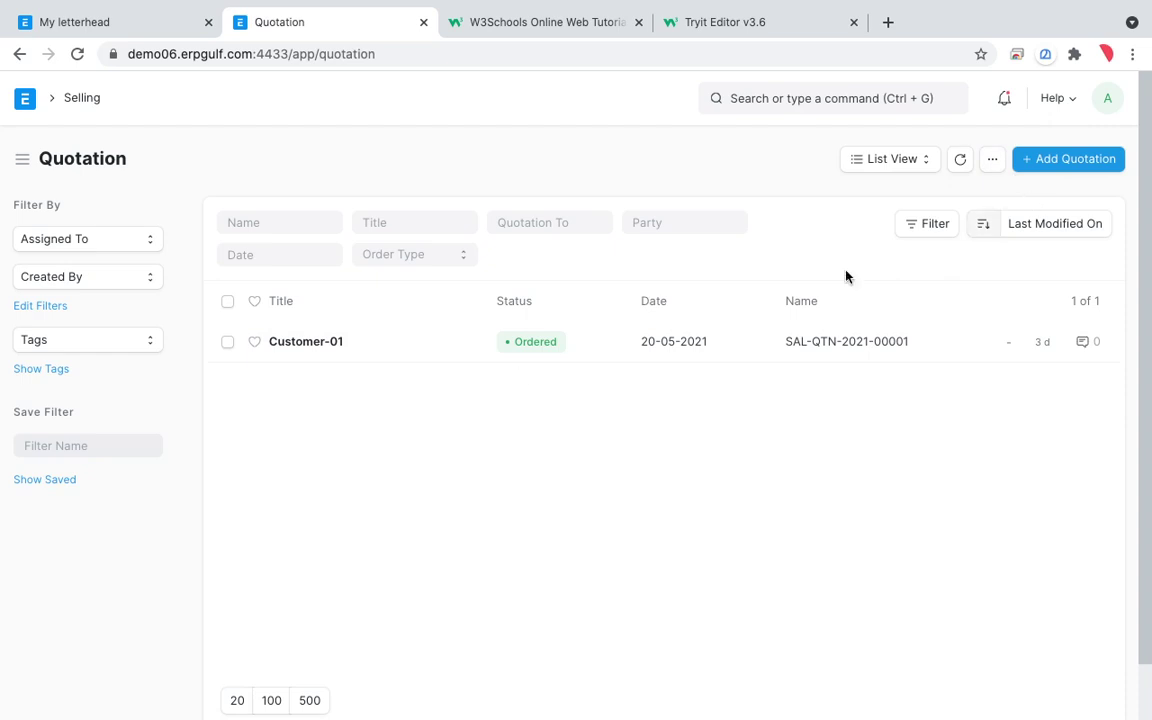
left_click(311, 343)
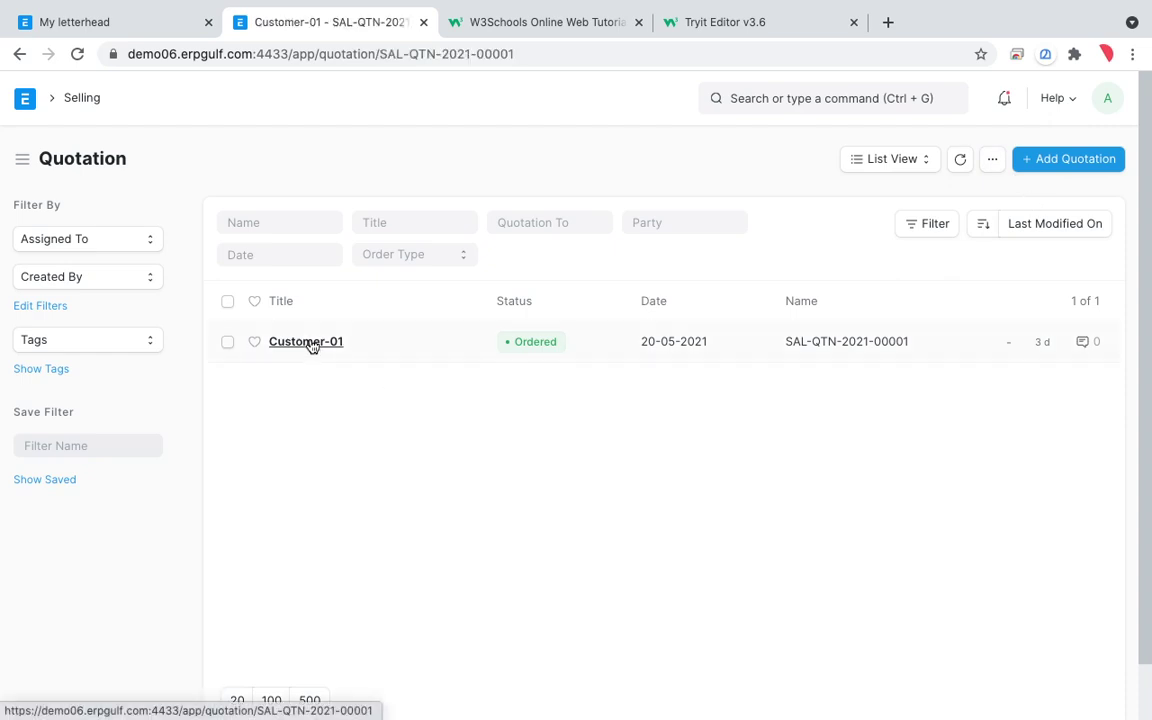
left_click(1010, 162)
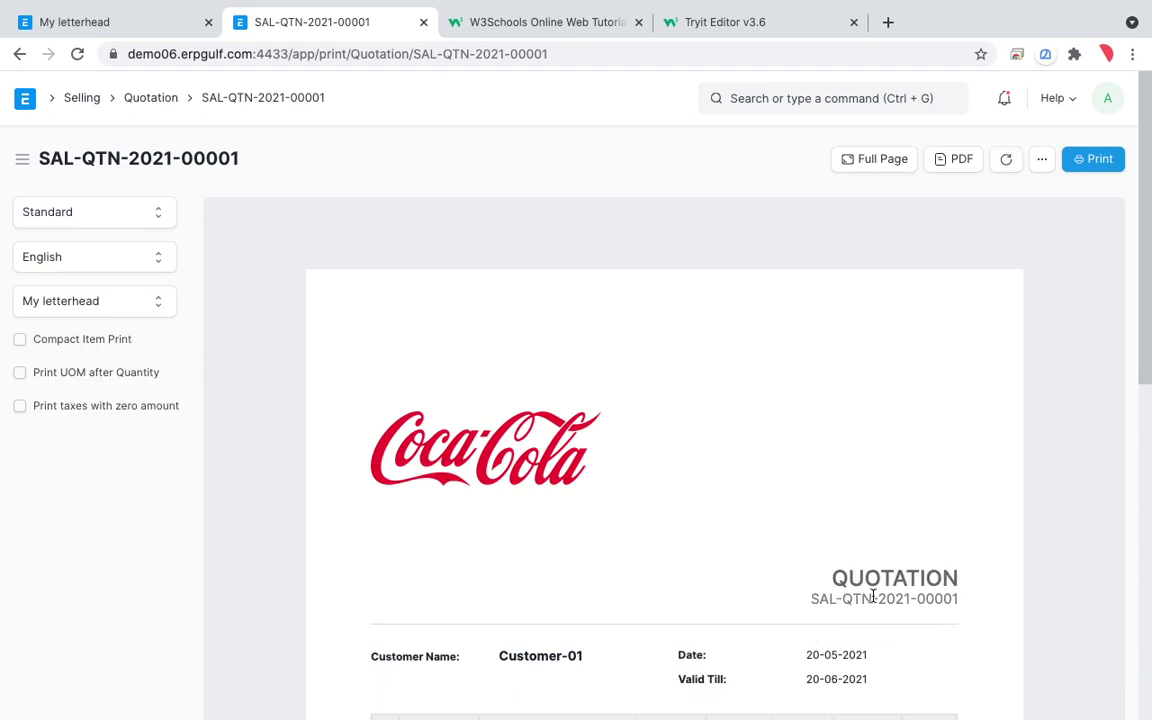
left_click(165, 301)
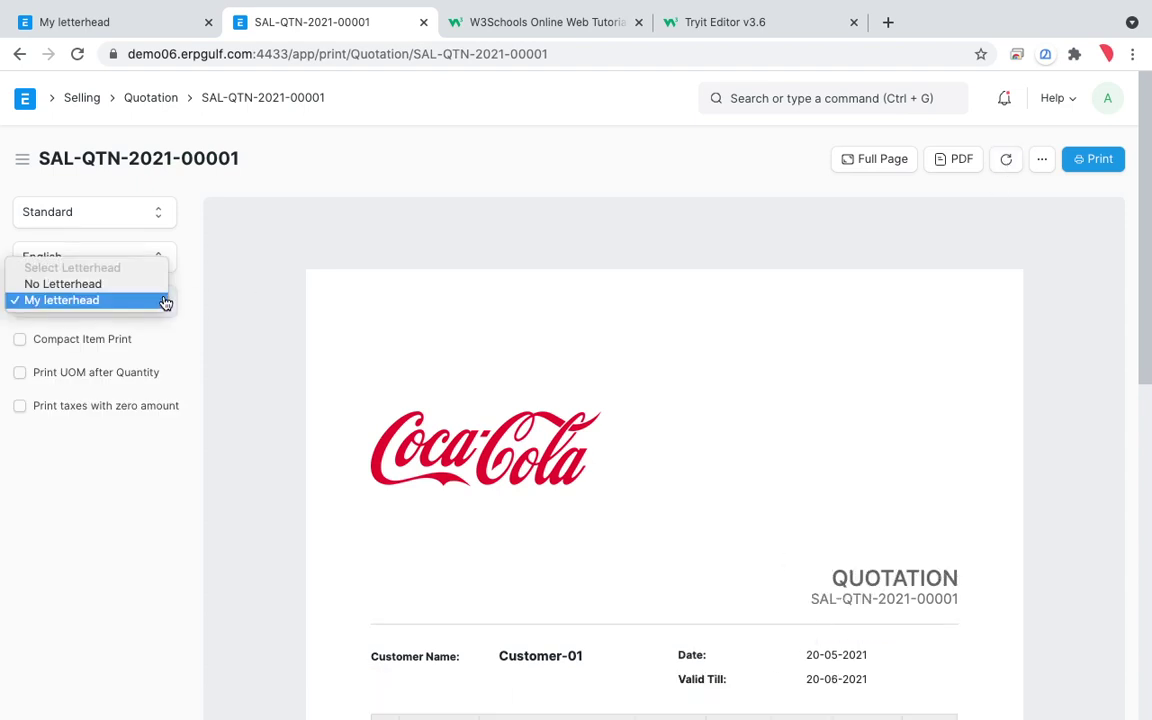
left_click(470, 257)
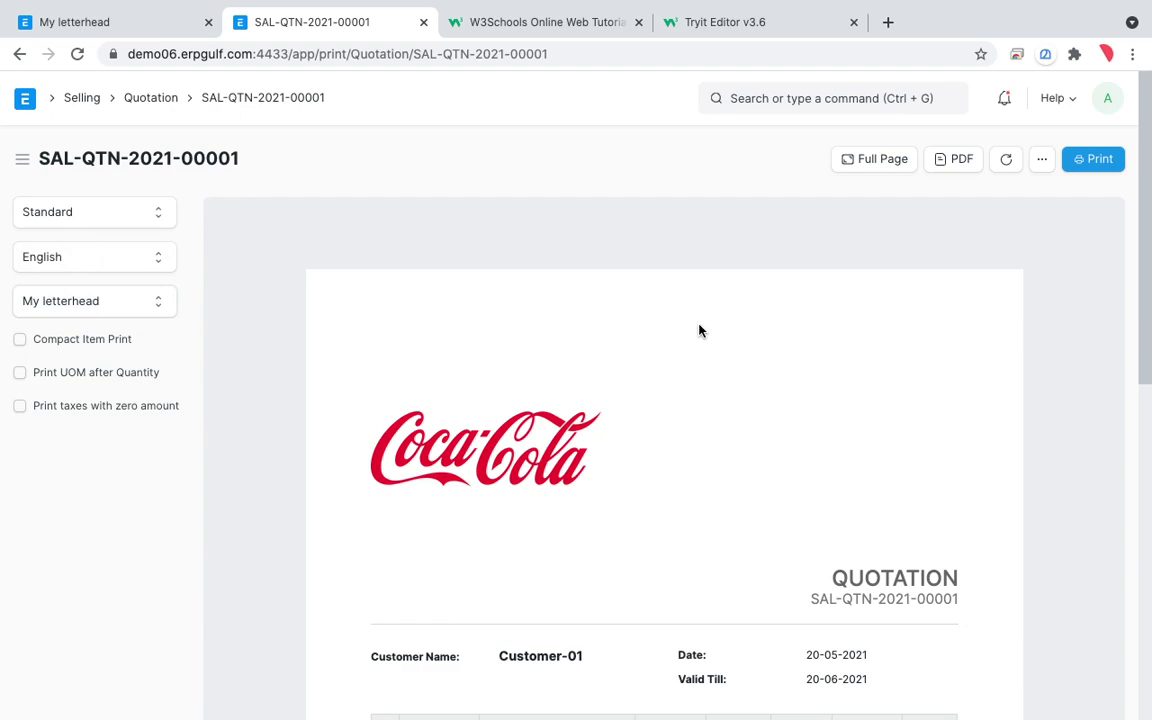
scroll(712, 446, "down", 5)
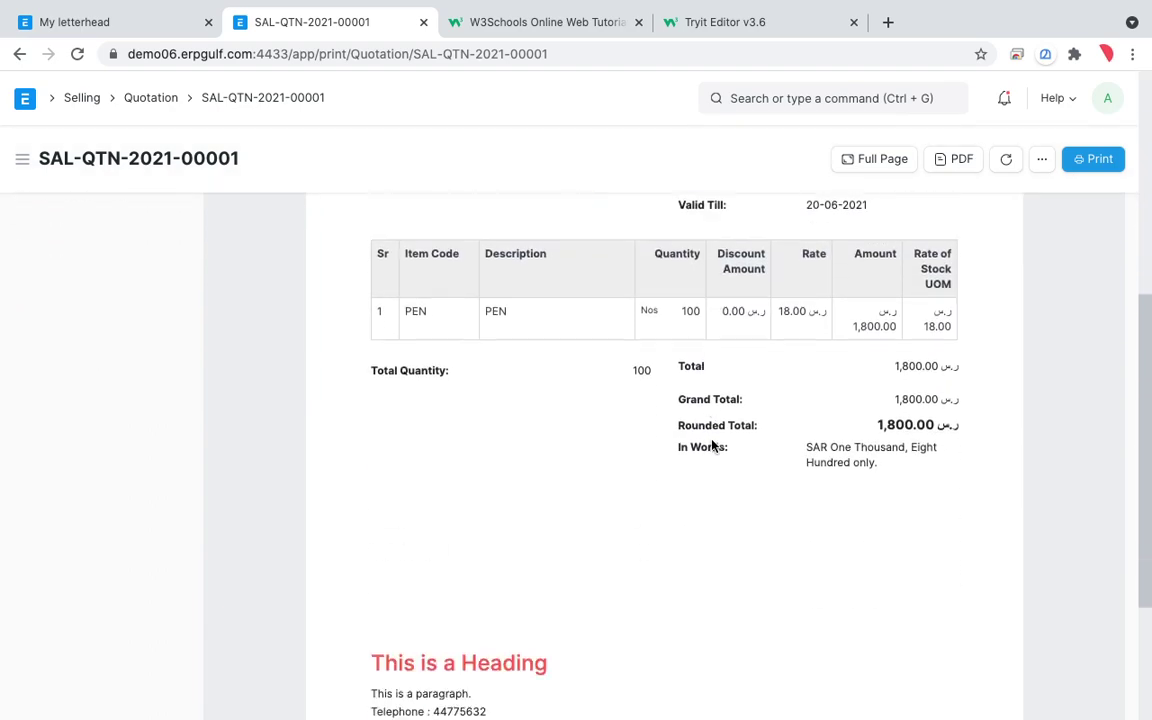
scroll(712, 446, "up", 10)
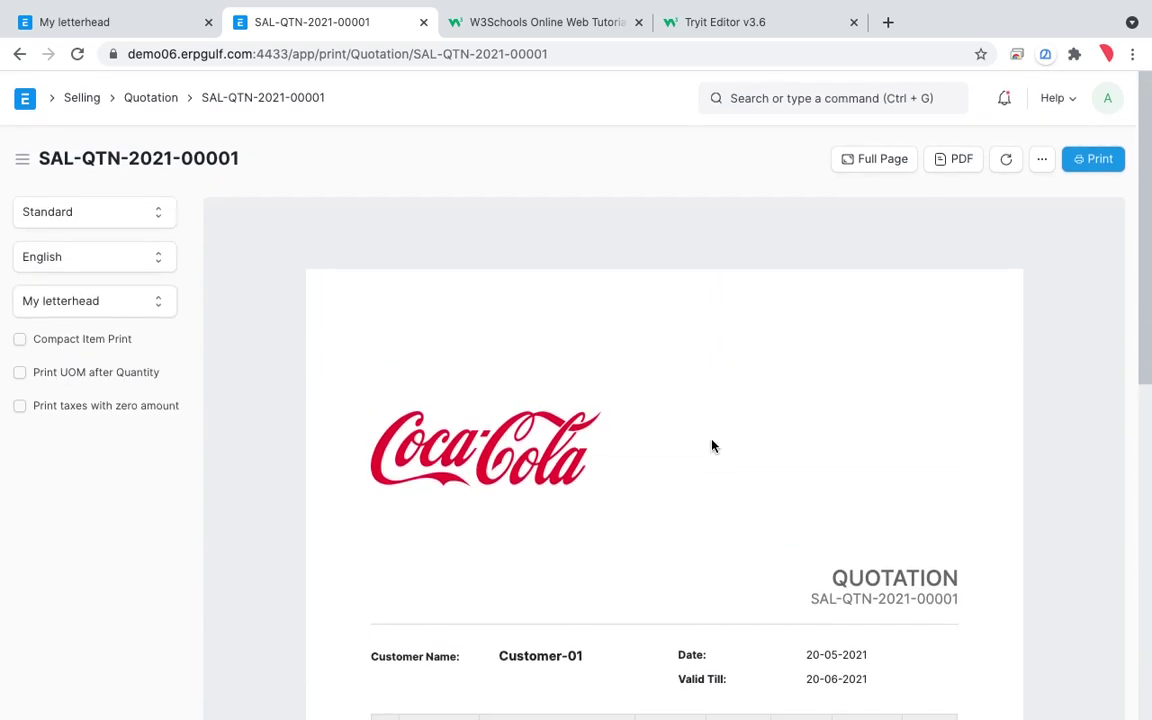
mouse_move(734, 7)
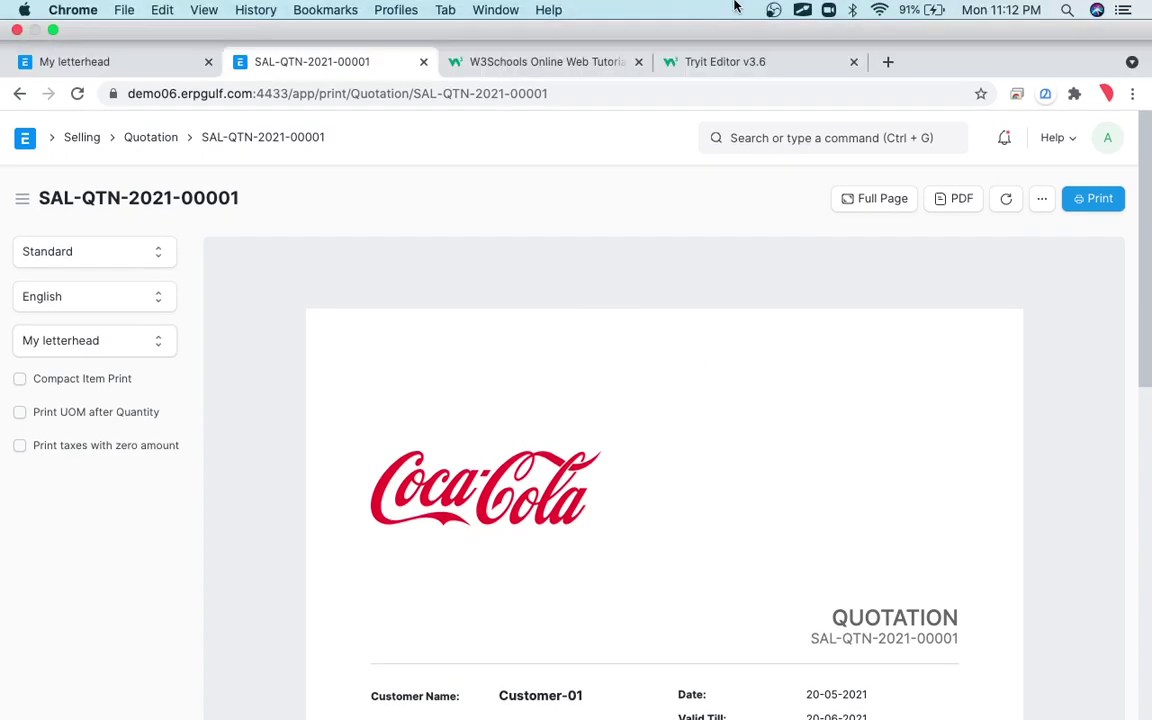
scroll(678, 597, "down", 1)
scroll(678, 597, "up", 5)
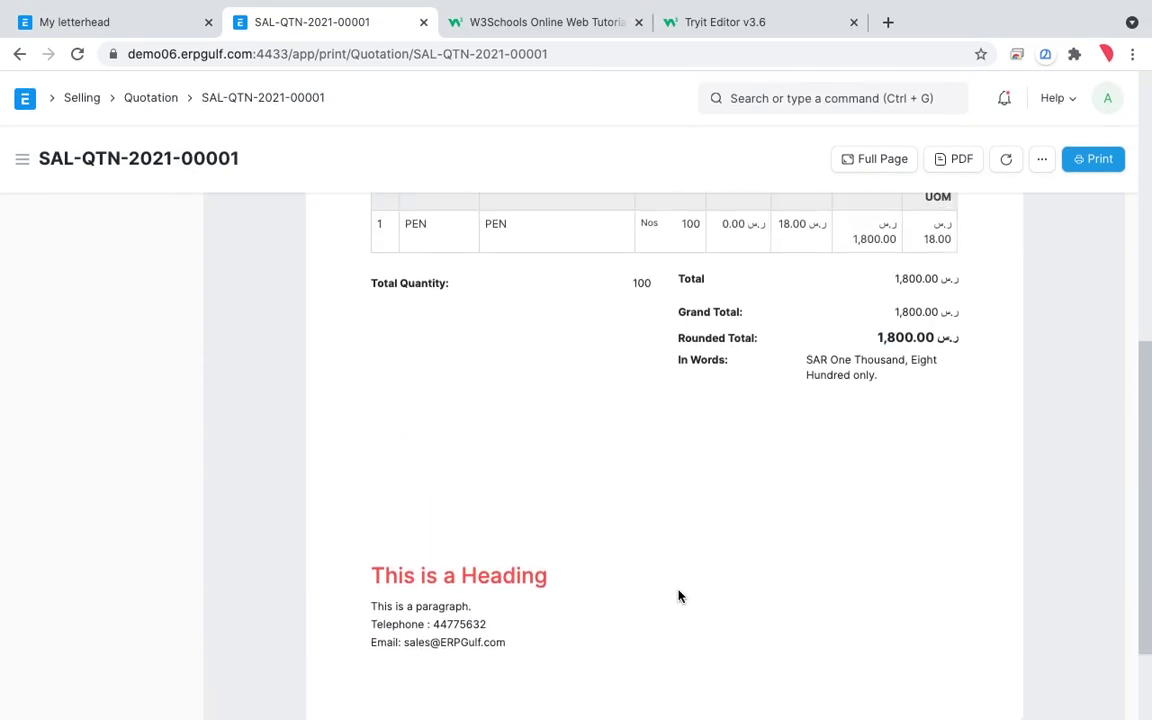
mouse_move(774, 9)
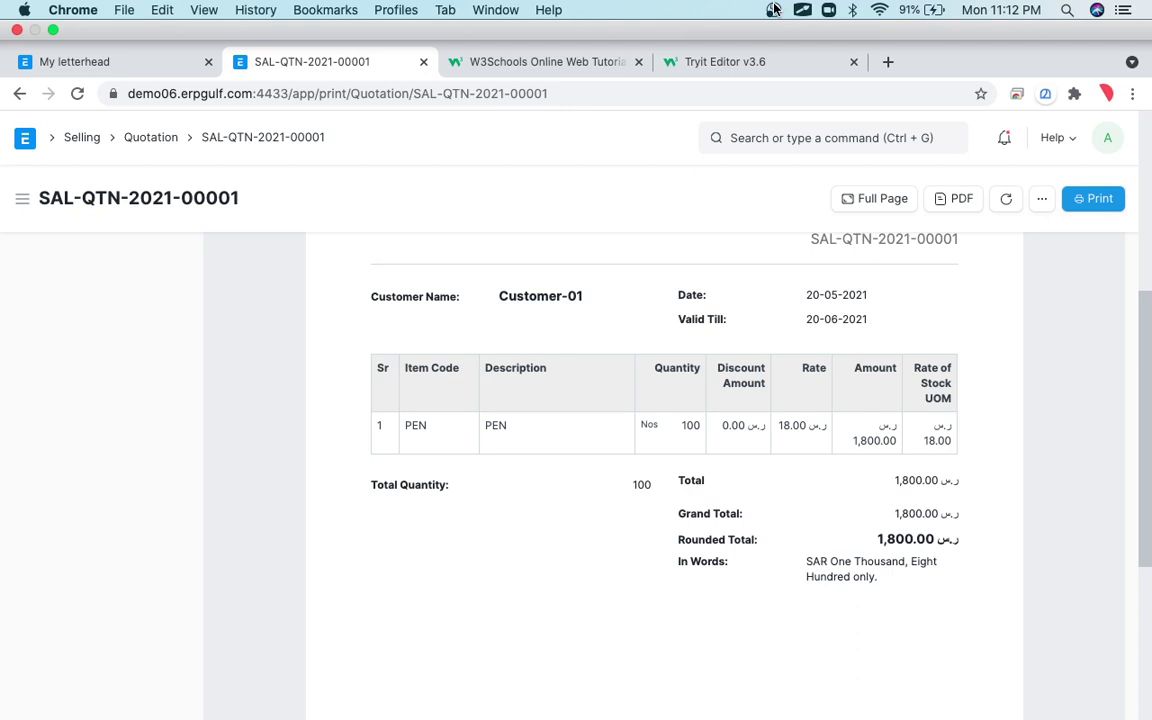
left_click(774, 9)
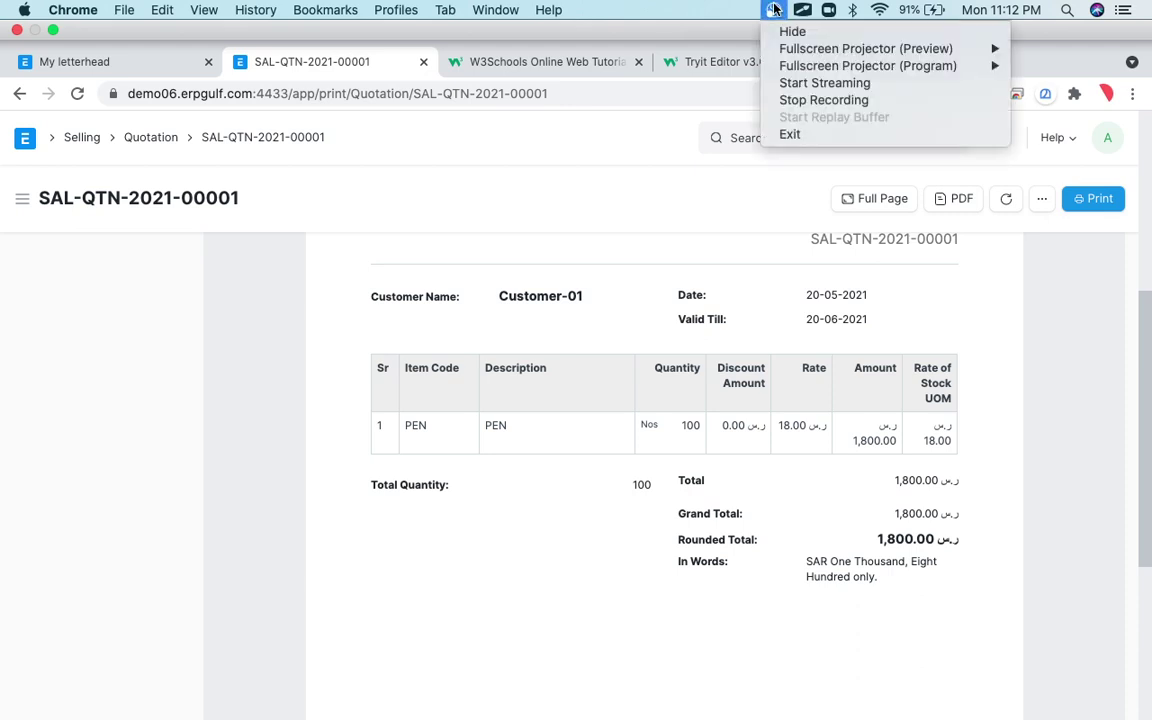